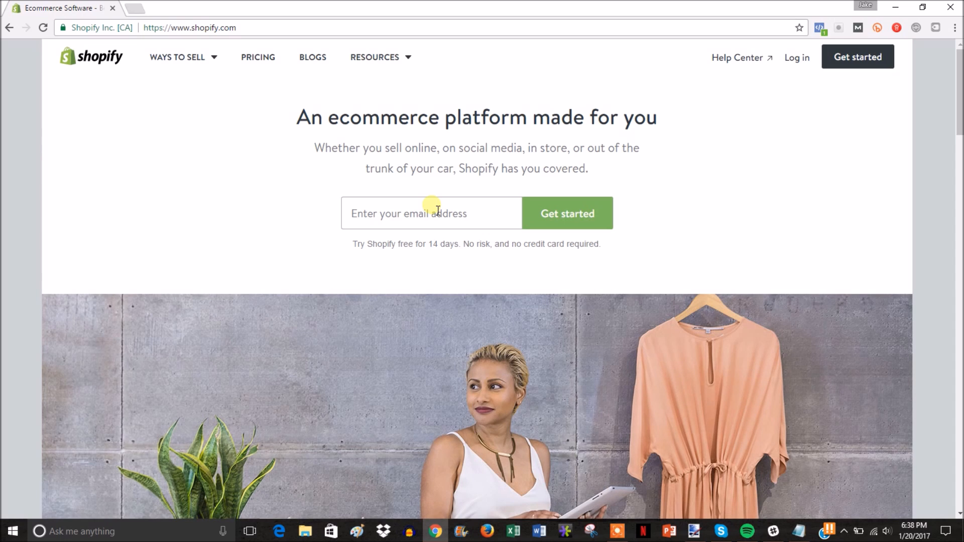
Step: Start a Shopify free trial with your e-mail and password, naming the store DanceCrave
click(436, 209)
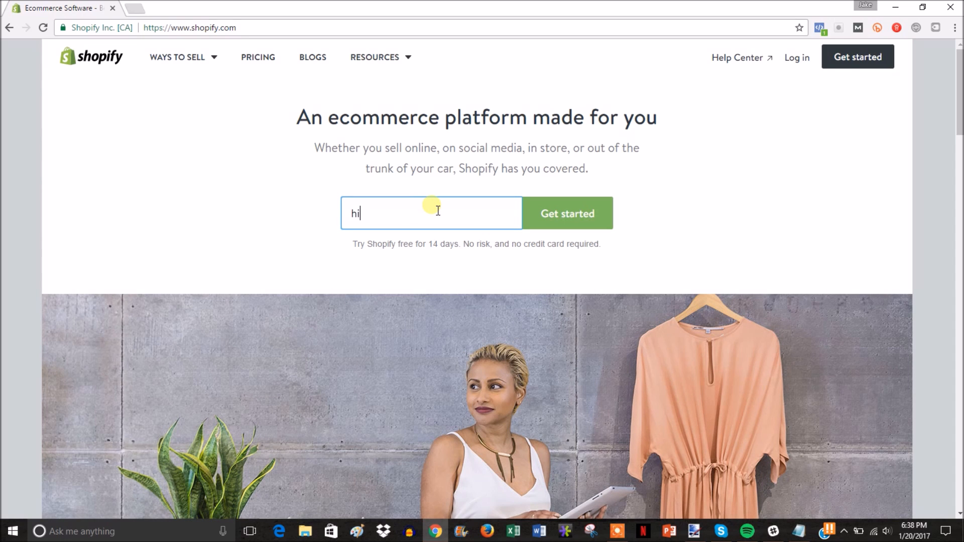
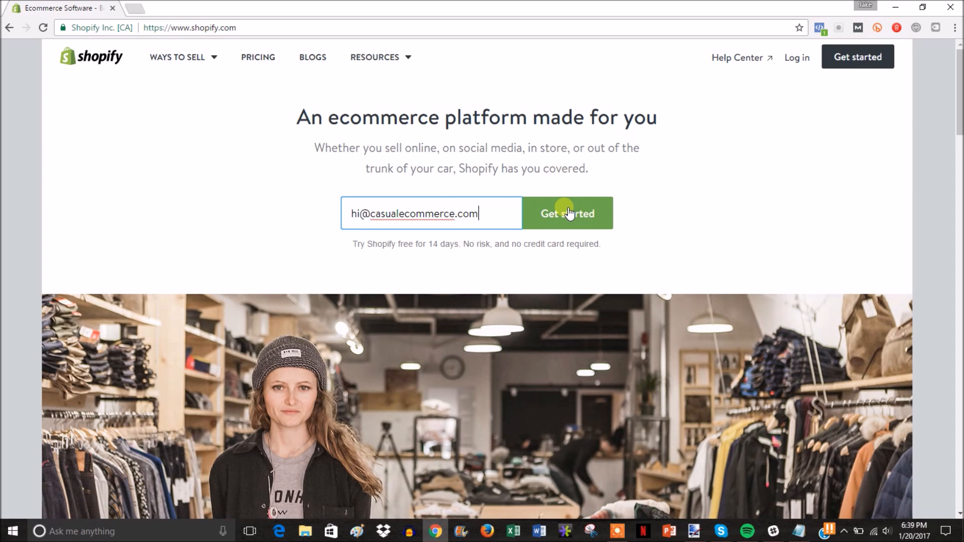
click(568, 212)
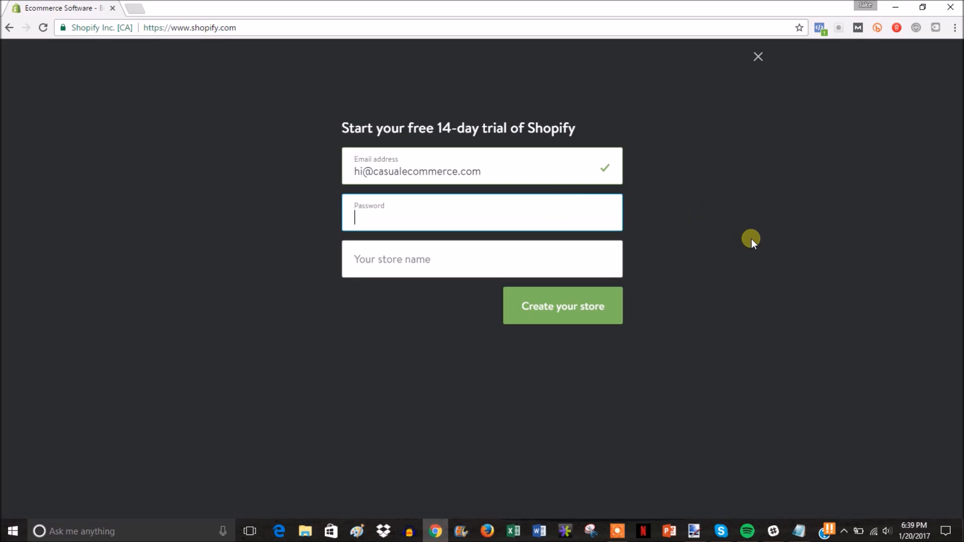
text(••••••••••)
key(Tab)
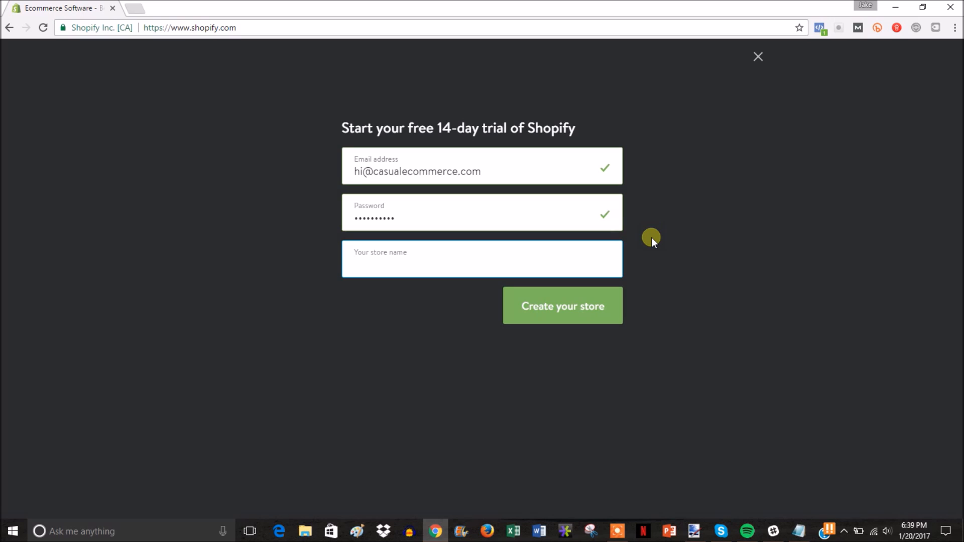
text(DanceCrave)
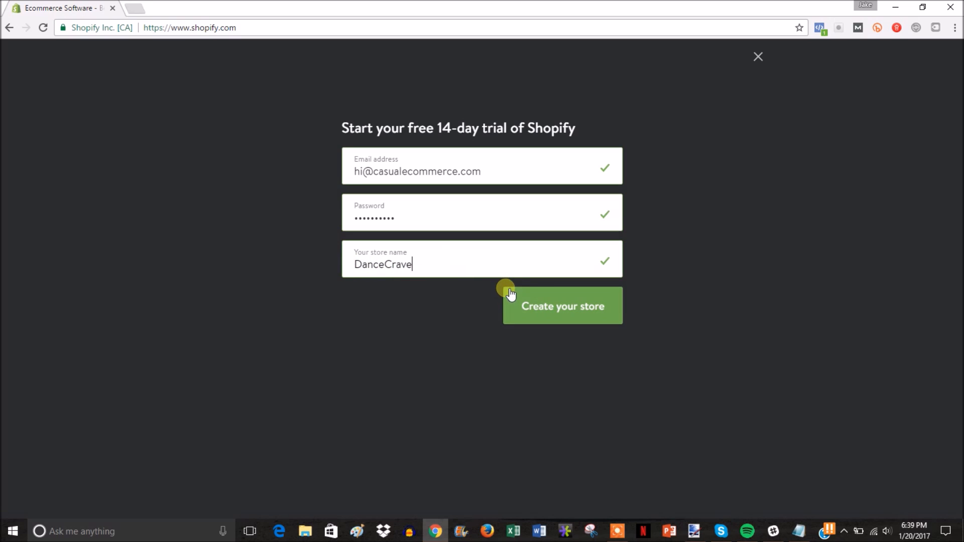
click(554, 299)
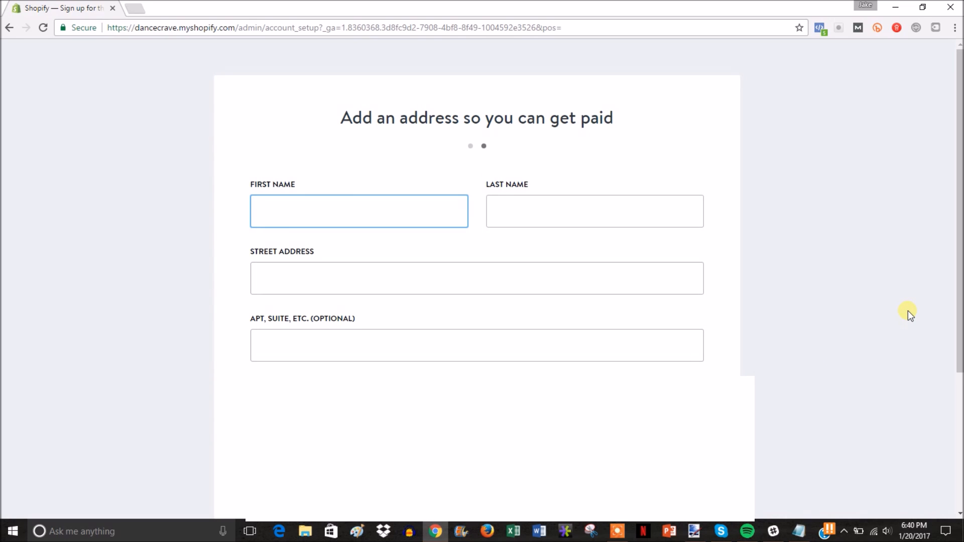
Step: Enter the owner's first and last name, street address and apartment number
text(Hermione)
key(Tab)
text(Granger)
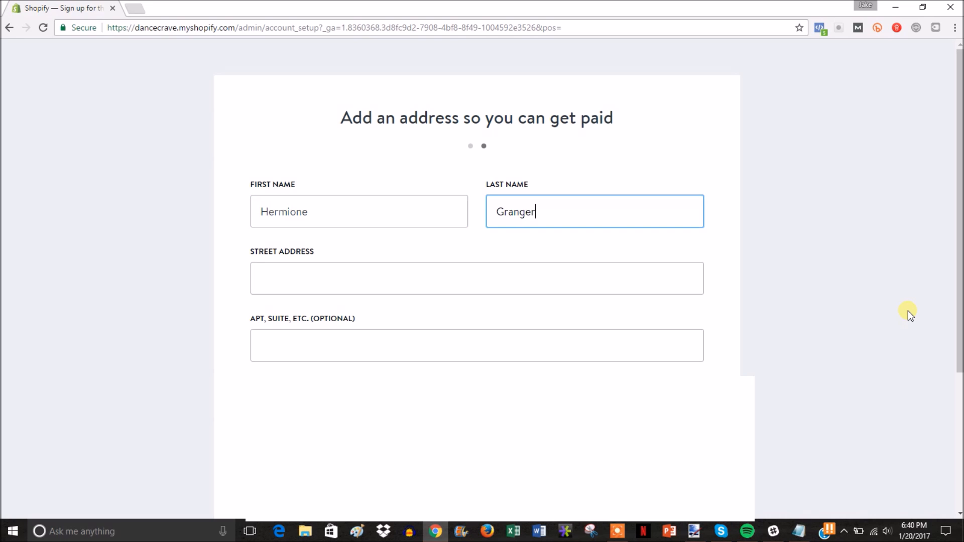
key(Tab)
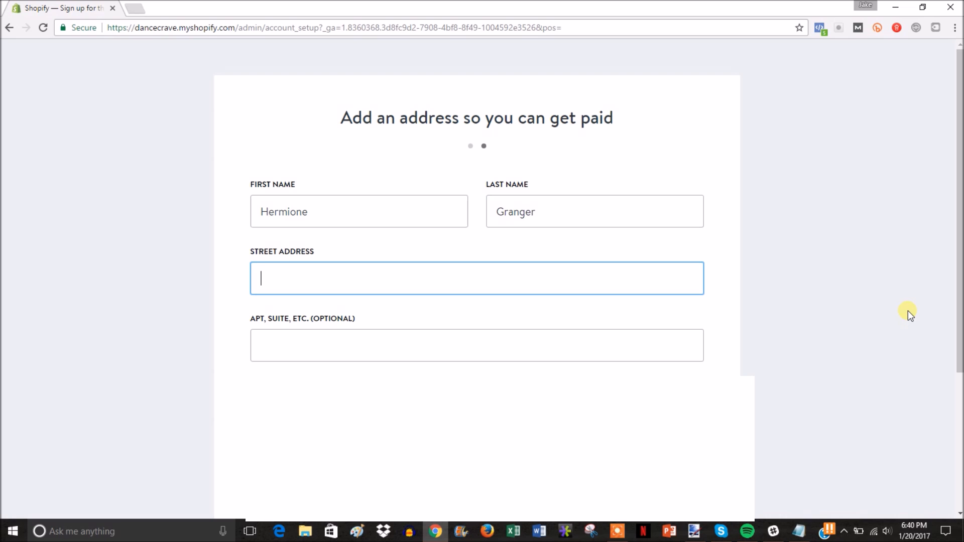
key(Tab)
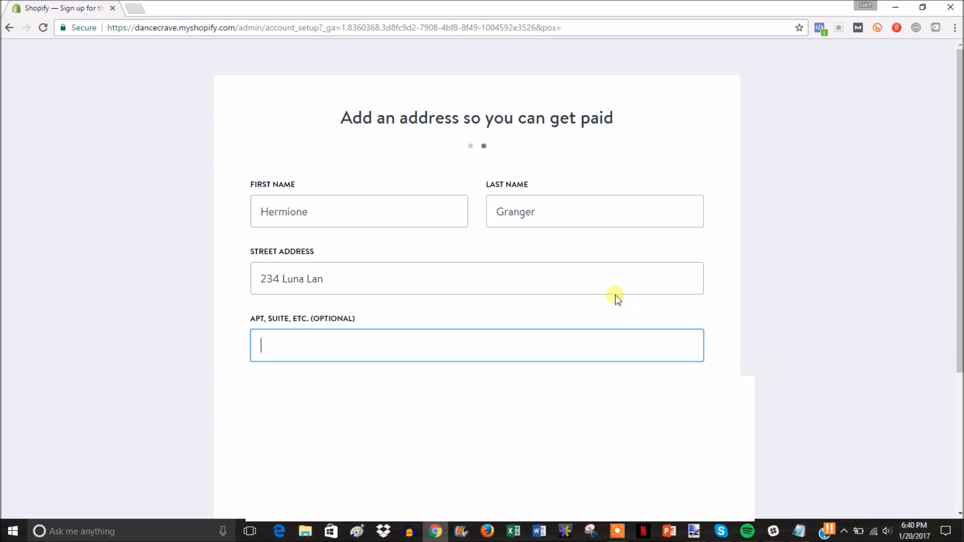
click(616, 282)
text(e)
key(Tab)
text(9)
click(194, 404)
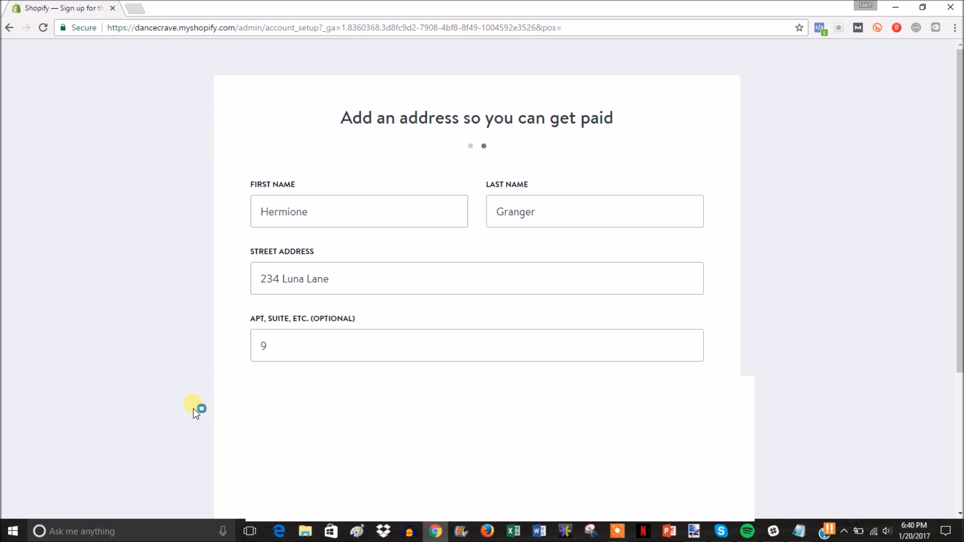
Step: Choose New York as the state and submit the details to enter the store
click(663, 480)
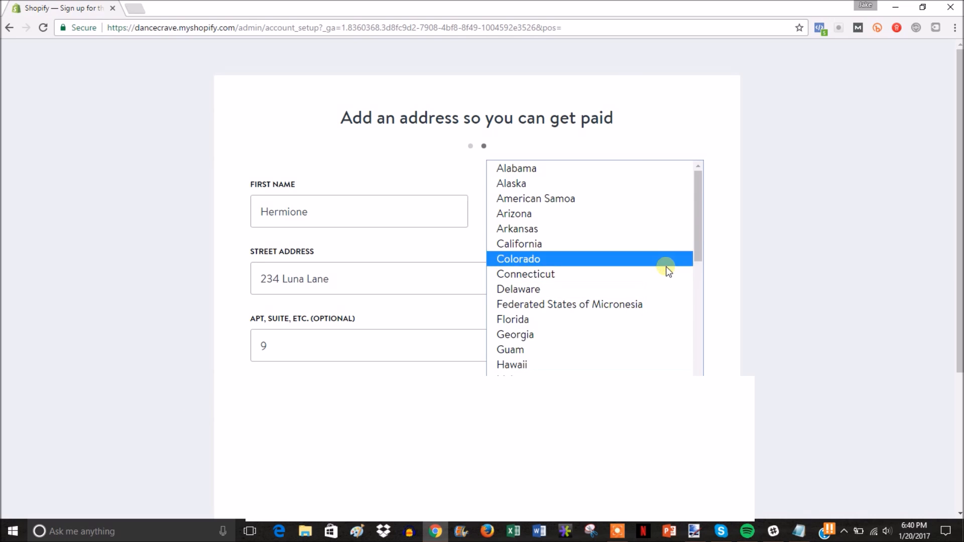
drag(699, 232, 701, 321)
click(564, 414)
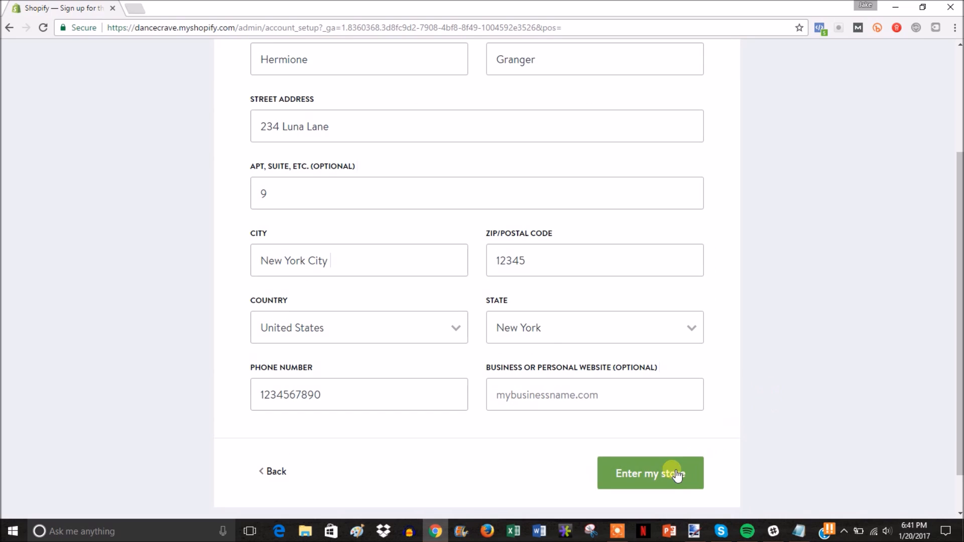
click(674, 469)
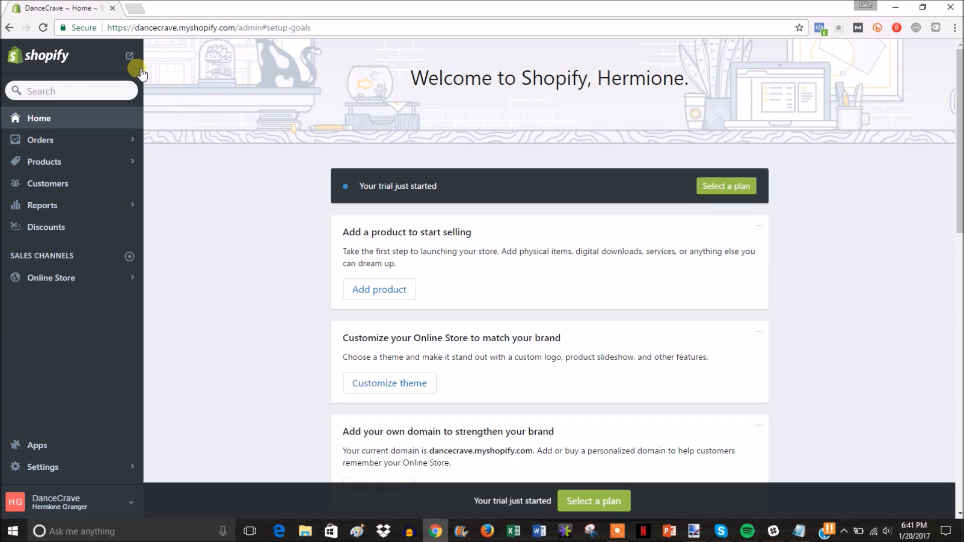
click(133, 57)
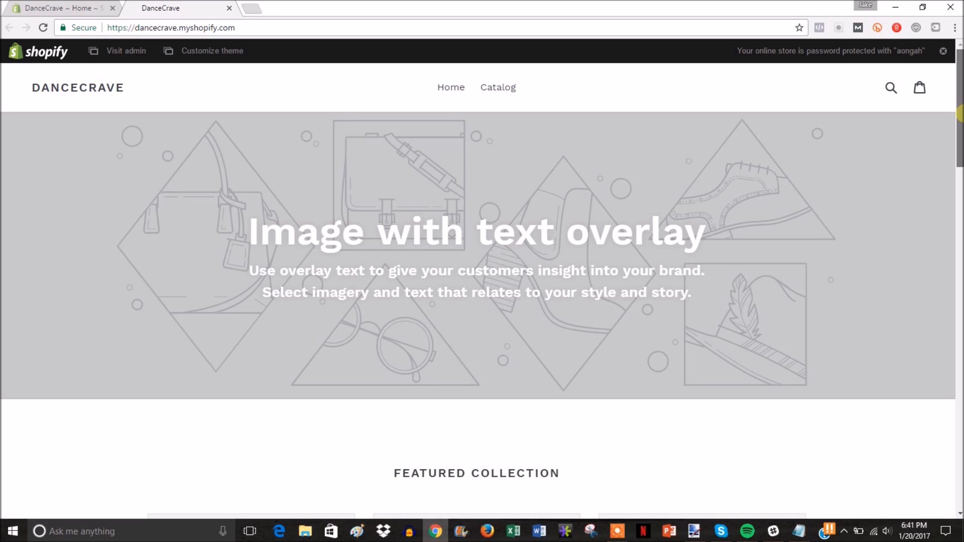
mouse_move(959, 113)
mouse_down()
mouse_move(959, 321)
mouse_move(959, 101)
mouse_up()
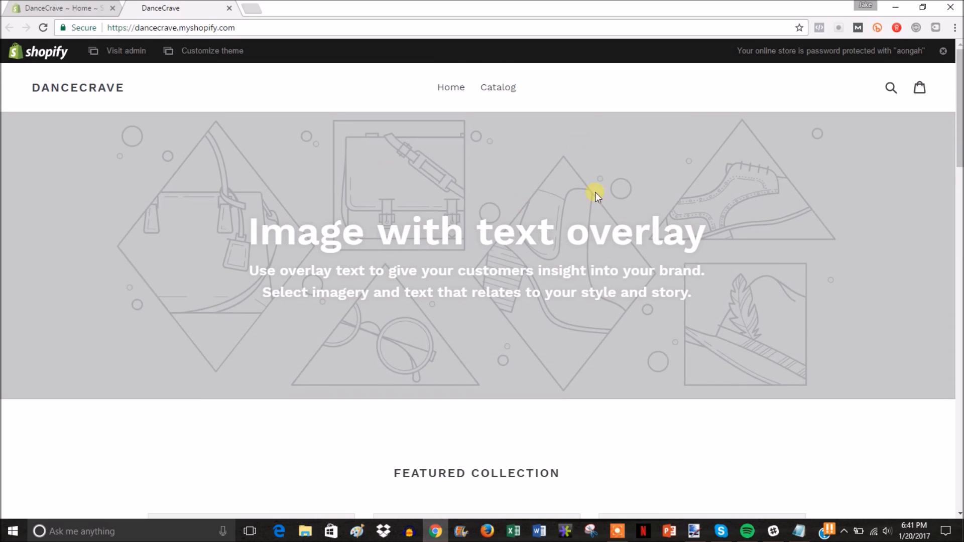
key(ctrl+w)
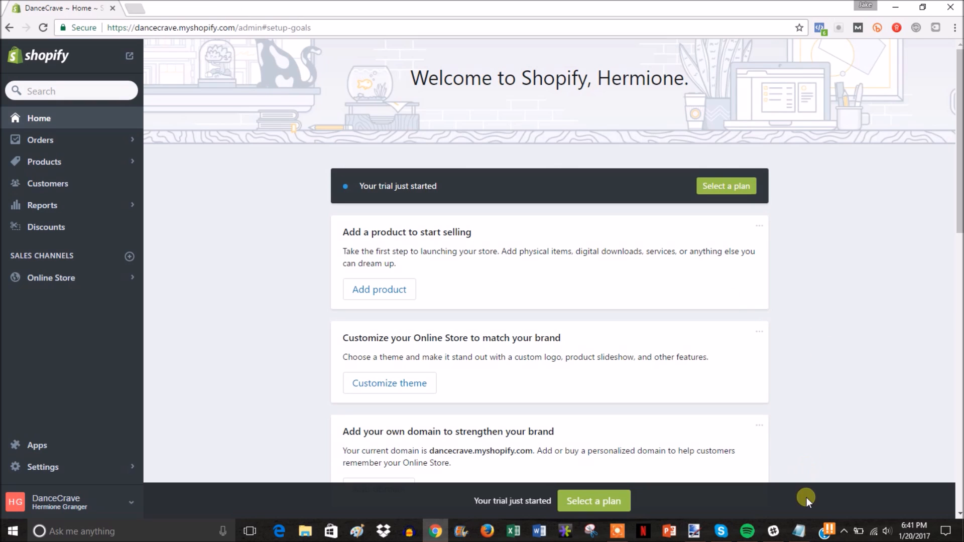
mouse_move(798, 536)
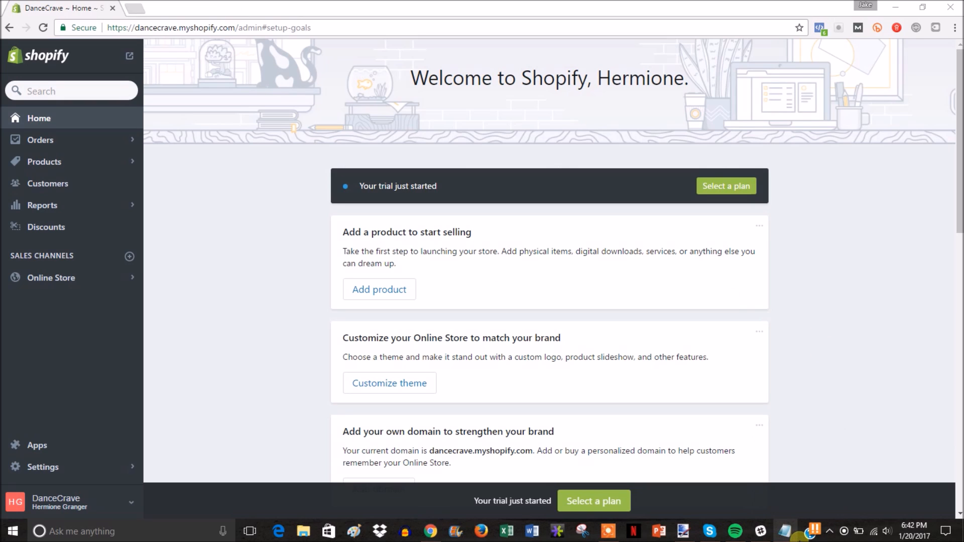
click(787, 532)
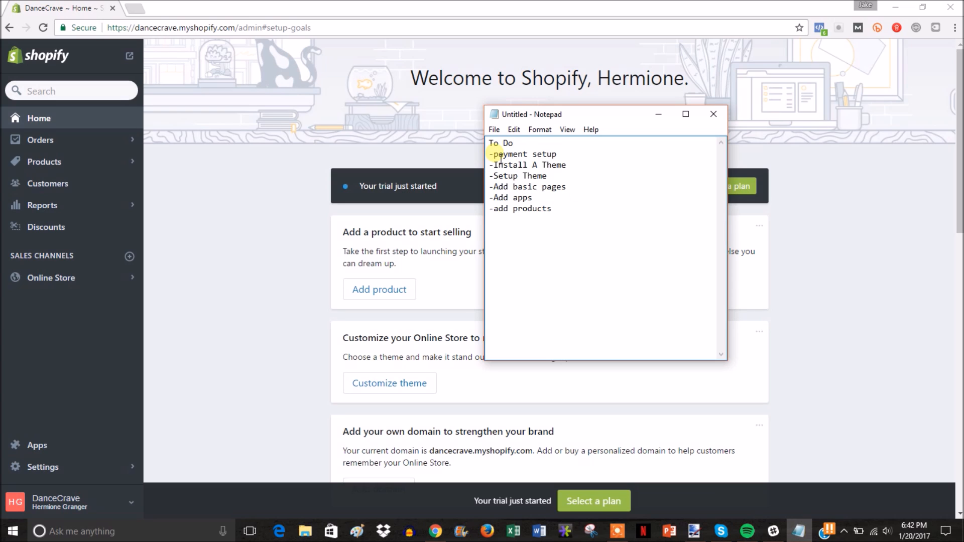
Step: Highlight the '-payment setup' to-do item, then go to the DanceCrave store Settings
drag(596, 148, 567, 158)
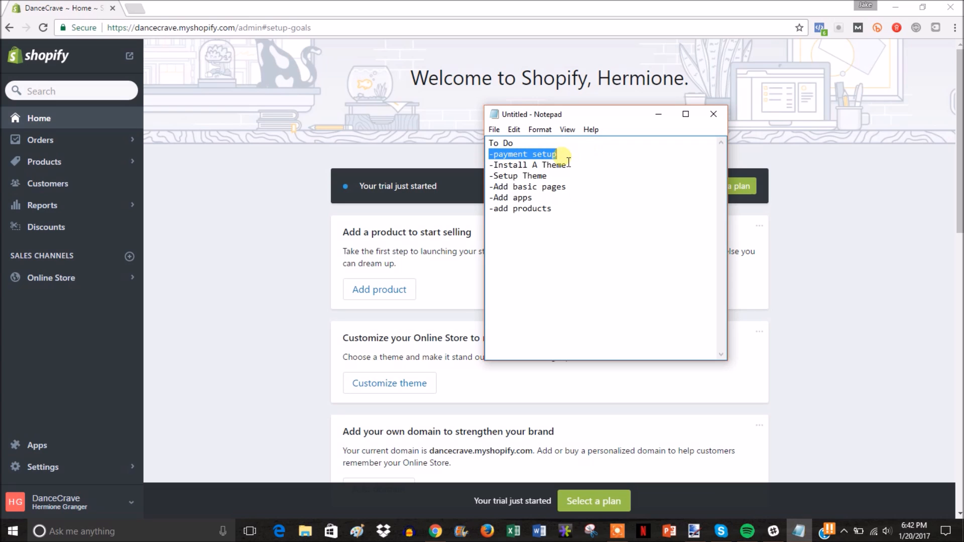
click(250, 236)
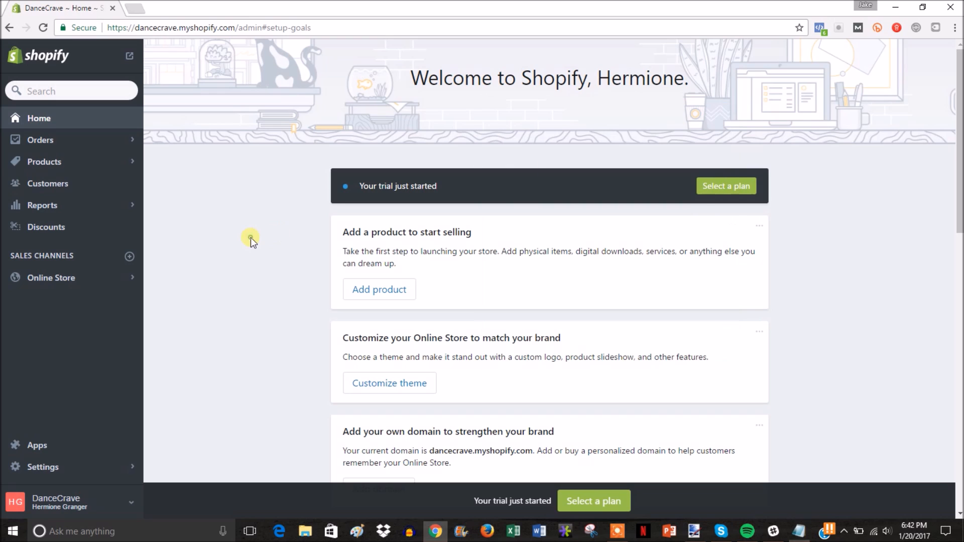
click(99, 467)
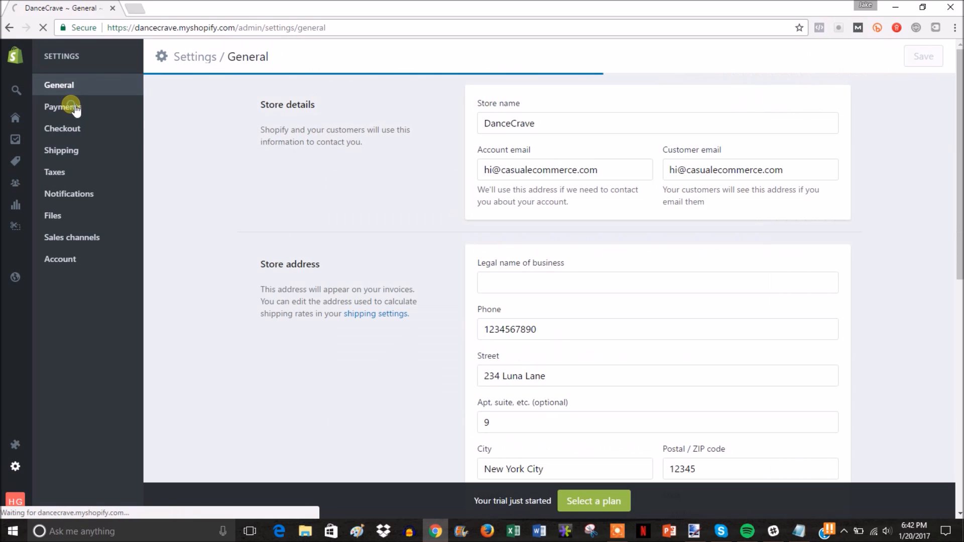
Step: Review the Payments settings listing Shopify Payments and PayPal Express Checkout
click(74, 107)
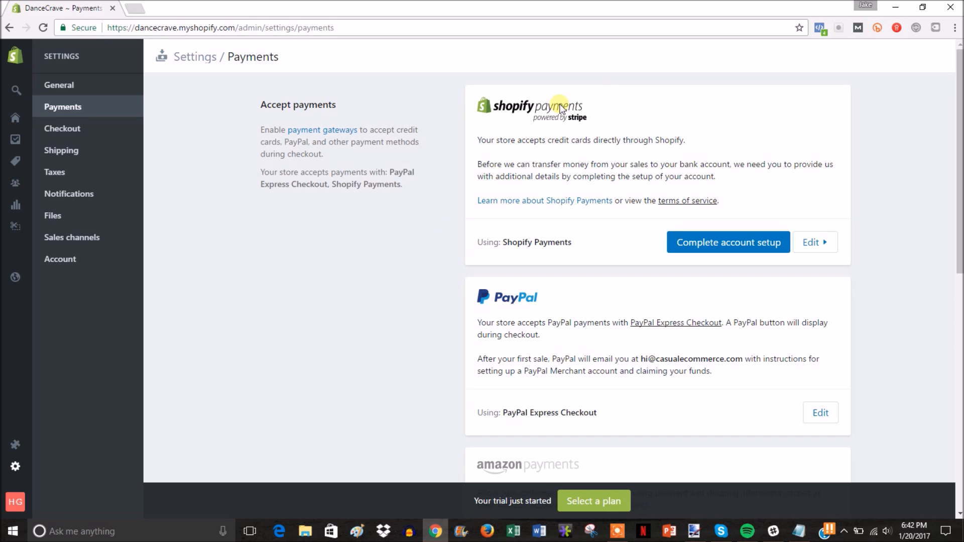
drag(447, 95, 385, 107)
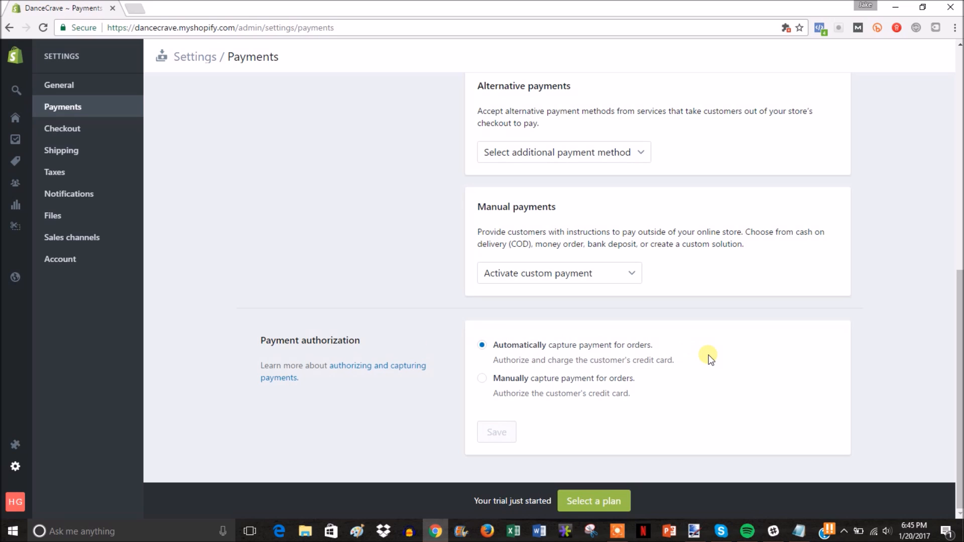
Step: Delete the '-payment setup' line from the Notepad to-do list
click(805, 535)
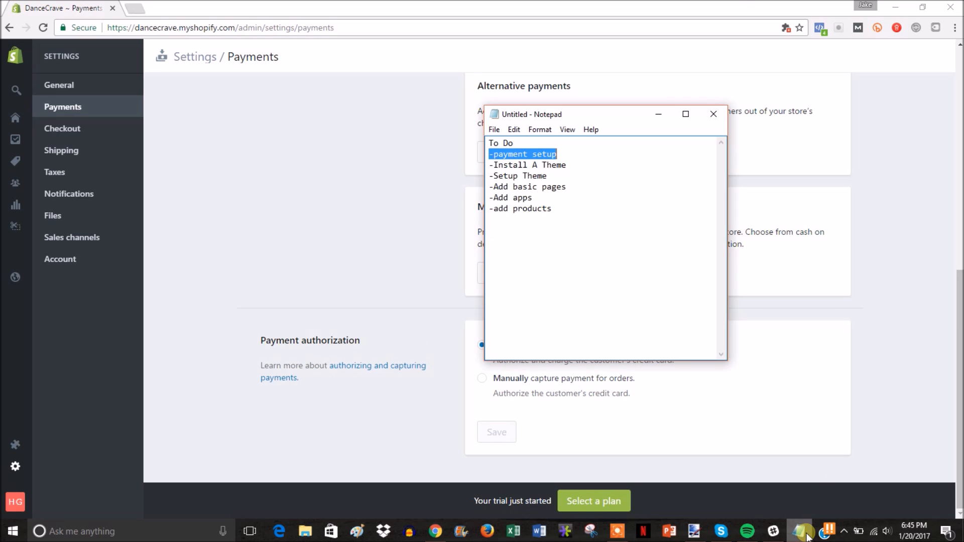
click(601, 167)
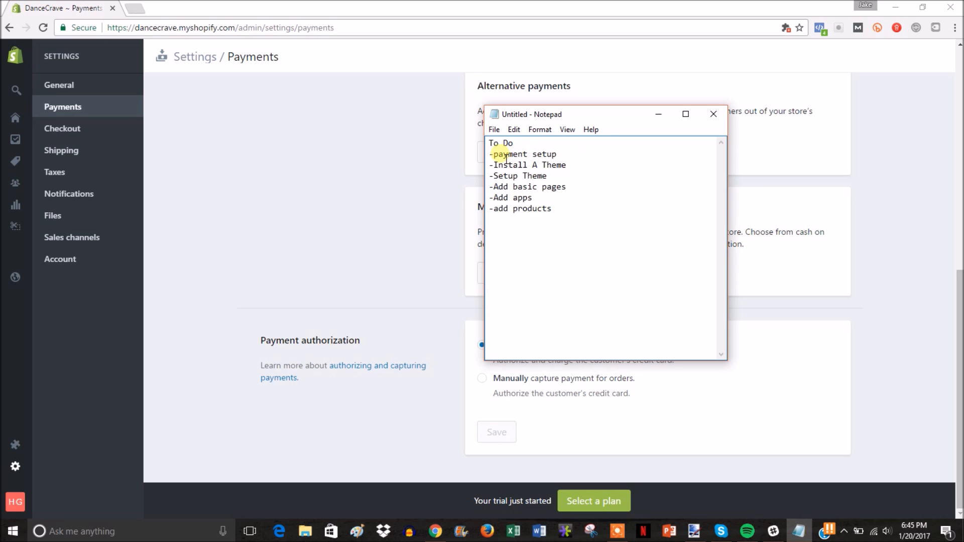
drag(489, 154, 633, 158)
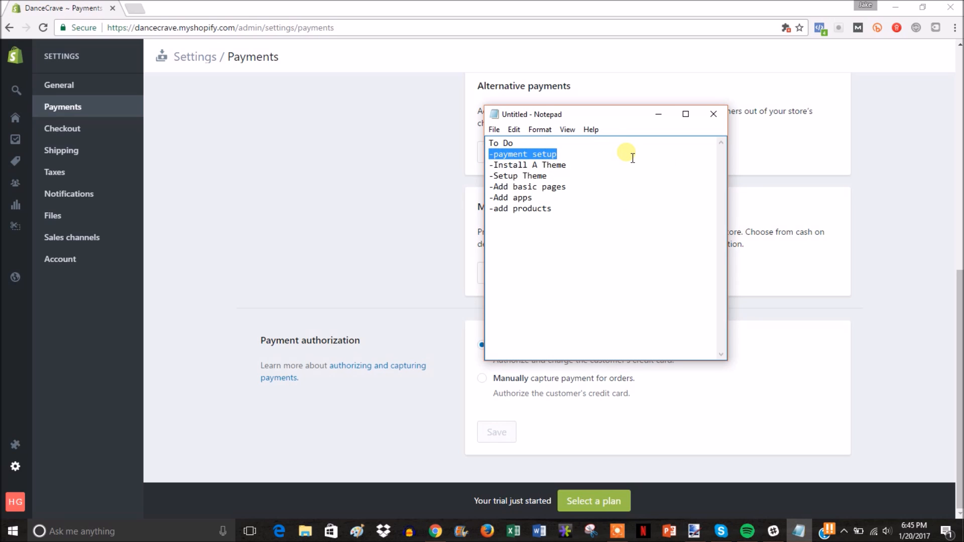
click(632, 158)
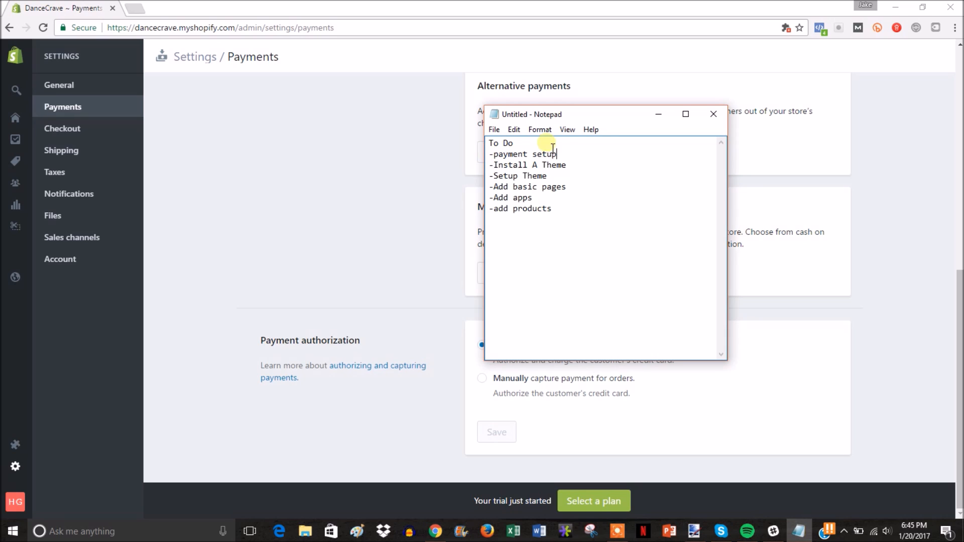
click(564, 156)
drag(567, 157, 494, 160)
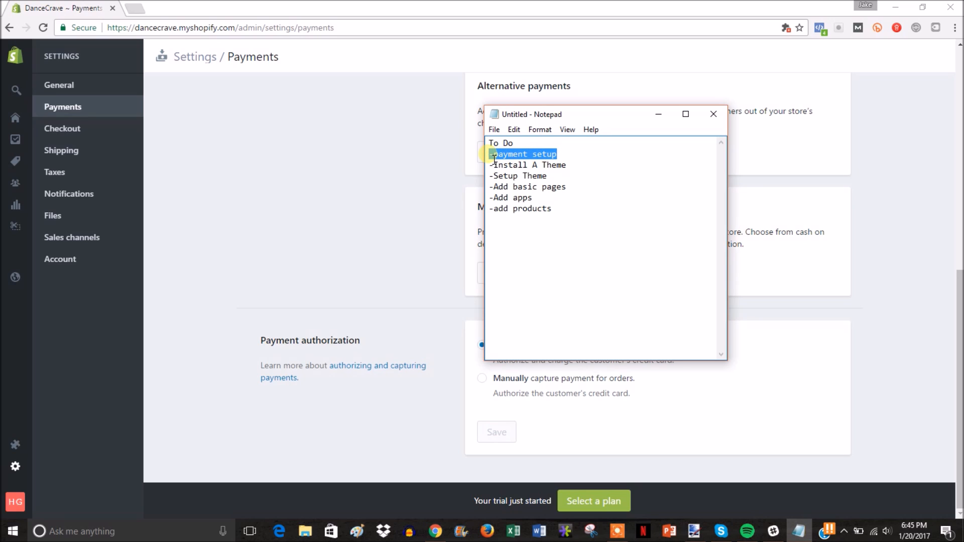
key(BackSpace)
key(BackSpace)
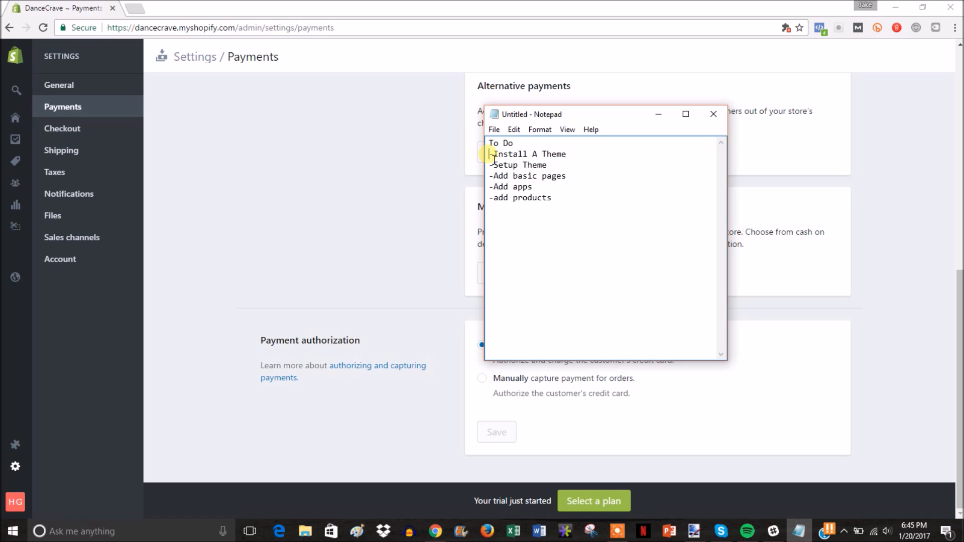
click(318, 179)
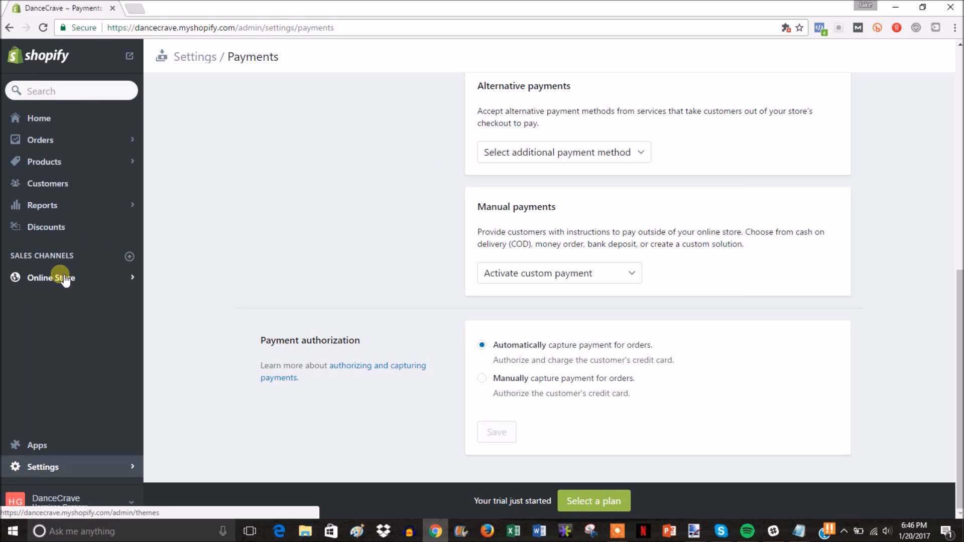
Step: From the Online Store Themes page, open the Shopify theme store in a new tab
click(60, 276)
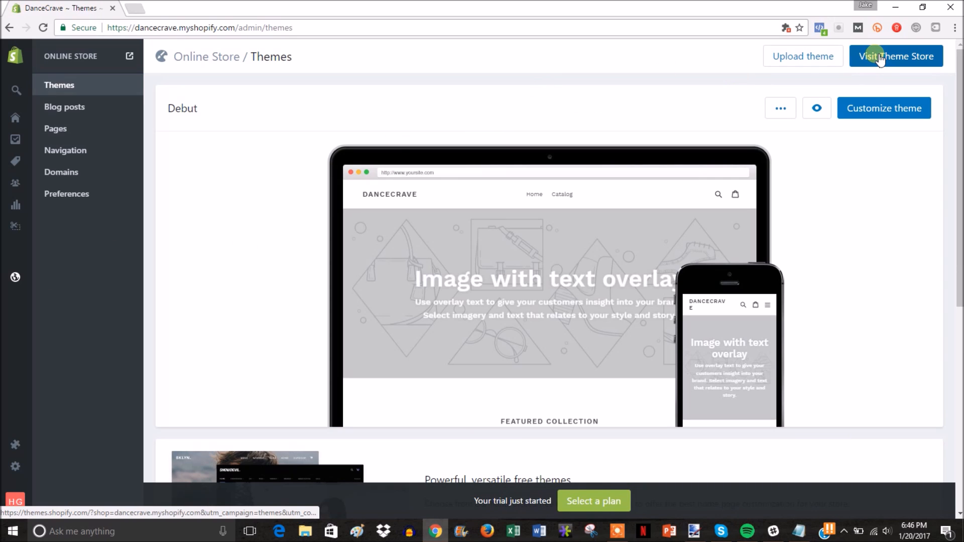
click(873, 56)
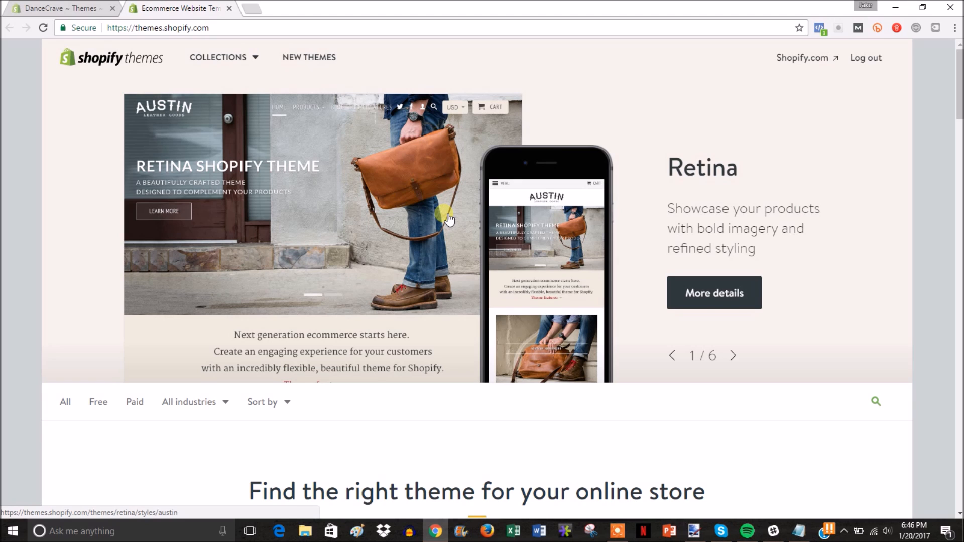
Step: Filter to free themes, then install and publish Brooklyn as DanceCrave's live theme
scroll(291, 425, down, 3)
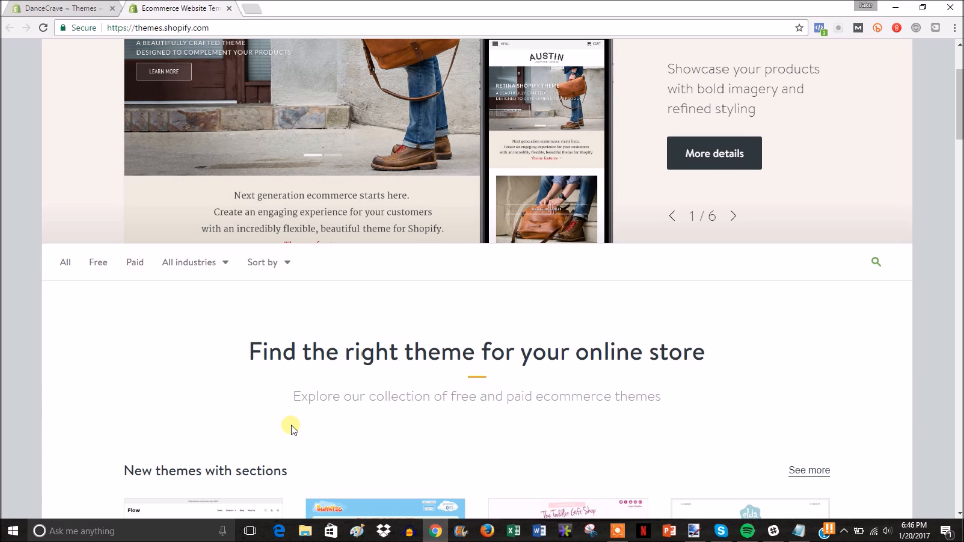
click(93, 266)
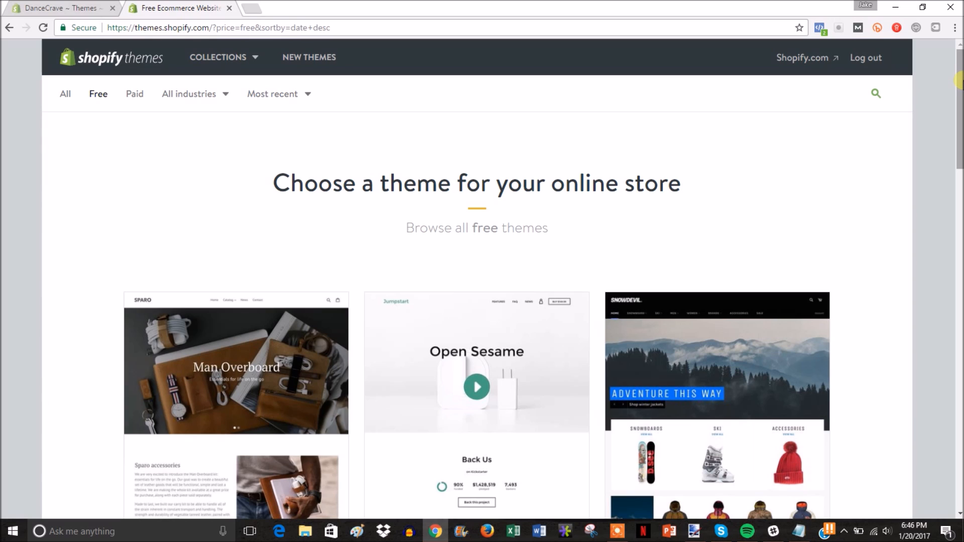
drag(959, 80, 959, 192)
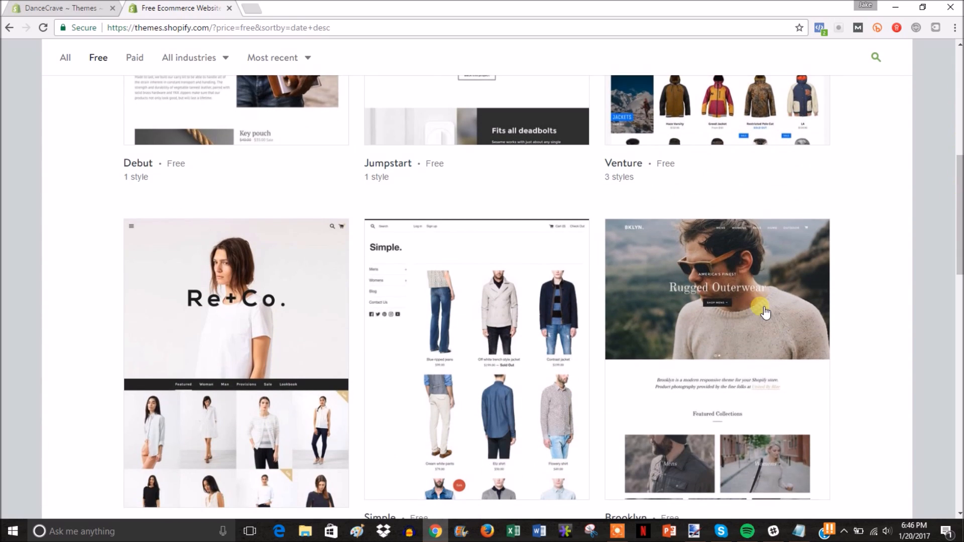
click(718, 356)
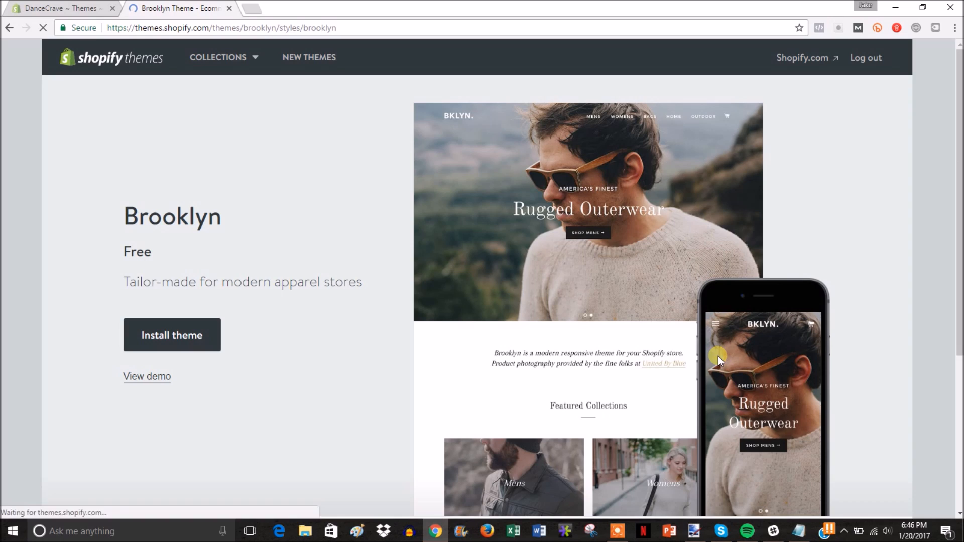
click(188, 334)
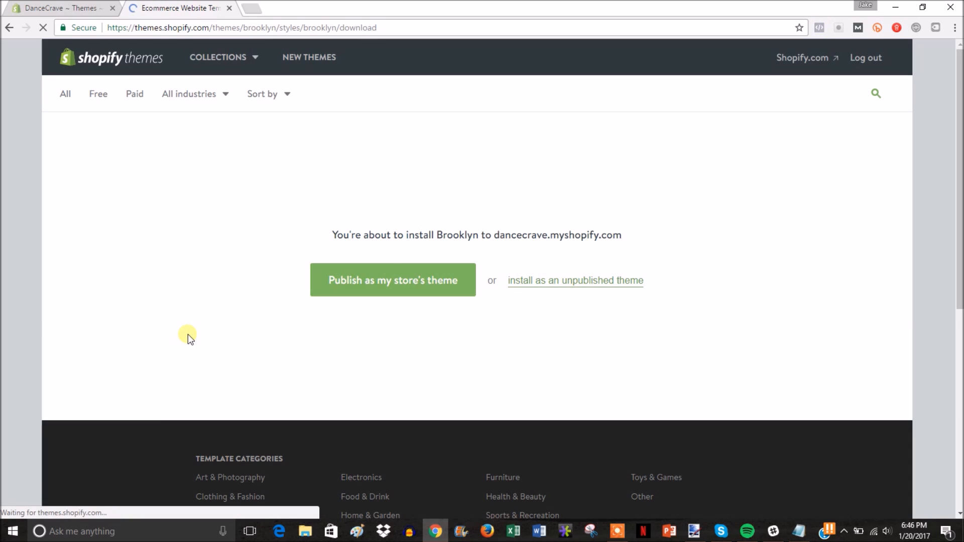
click(406, 278)
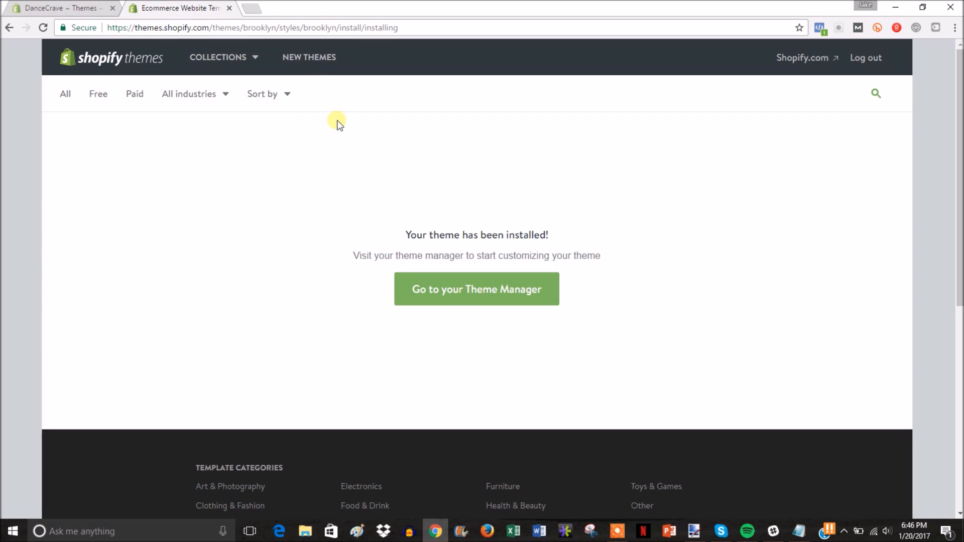
click(473, 297)
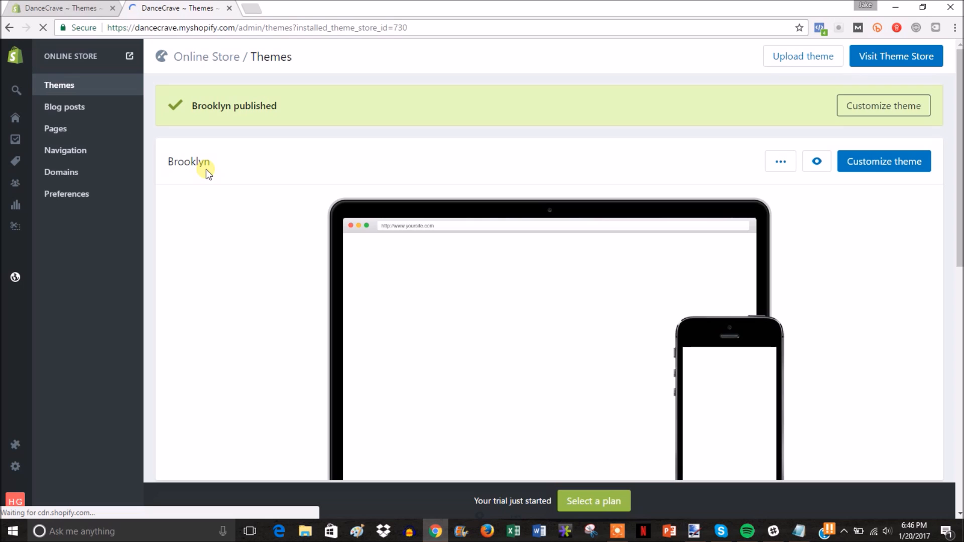
click(129, 52)
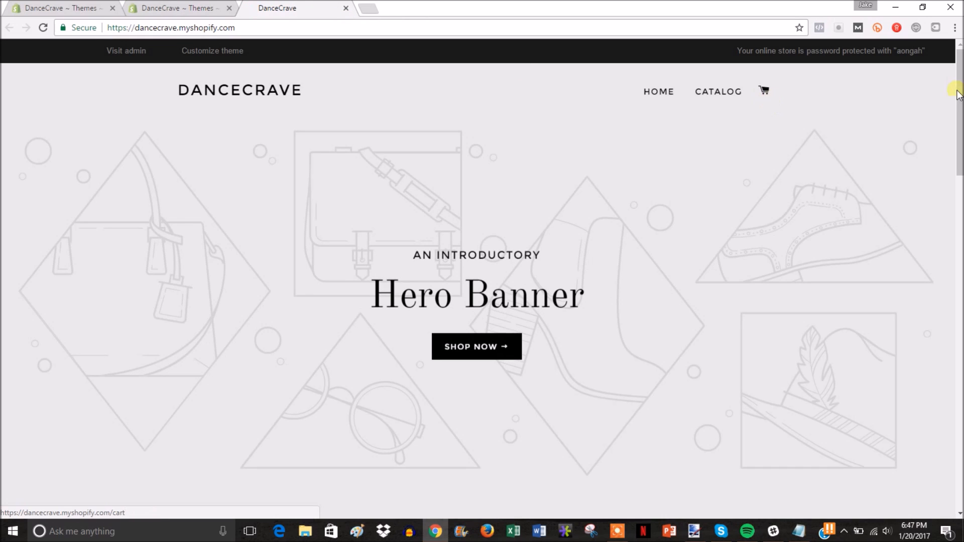
drag(960, 124, 959, 80)
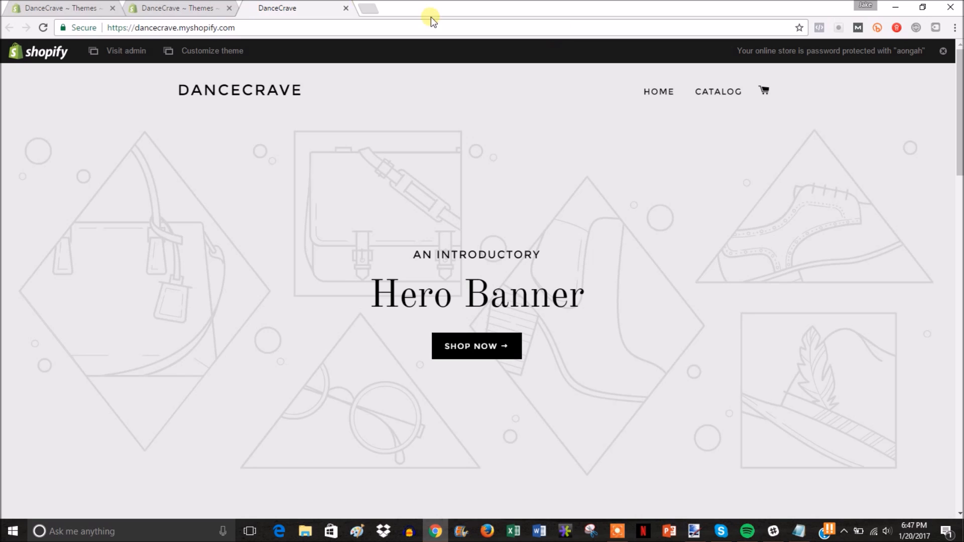
click(345, 8)
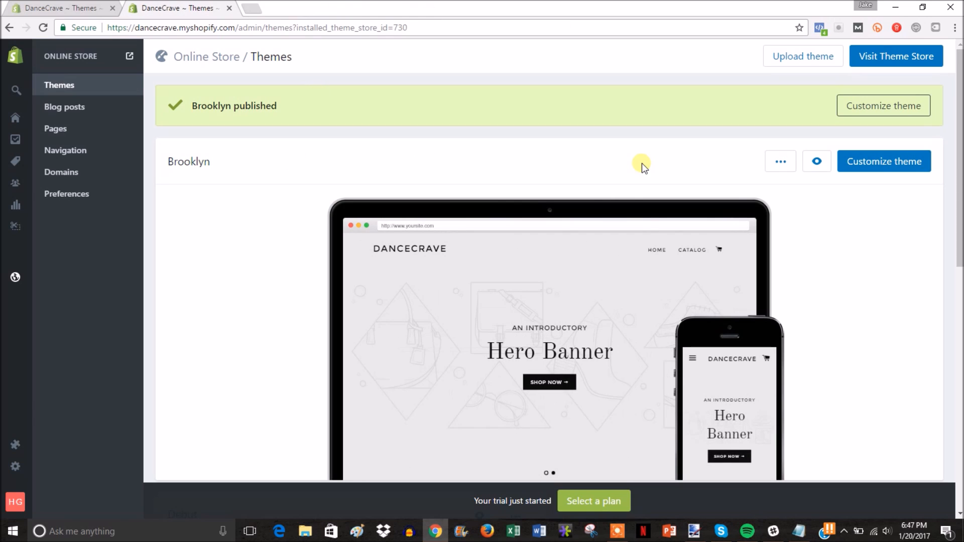
Step: Remove the 'Install A Theme' line from the to-do list and open a new tab for freelogodesign.org
key(alt+Tab)
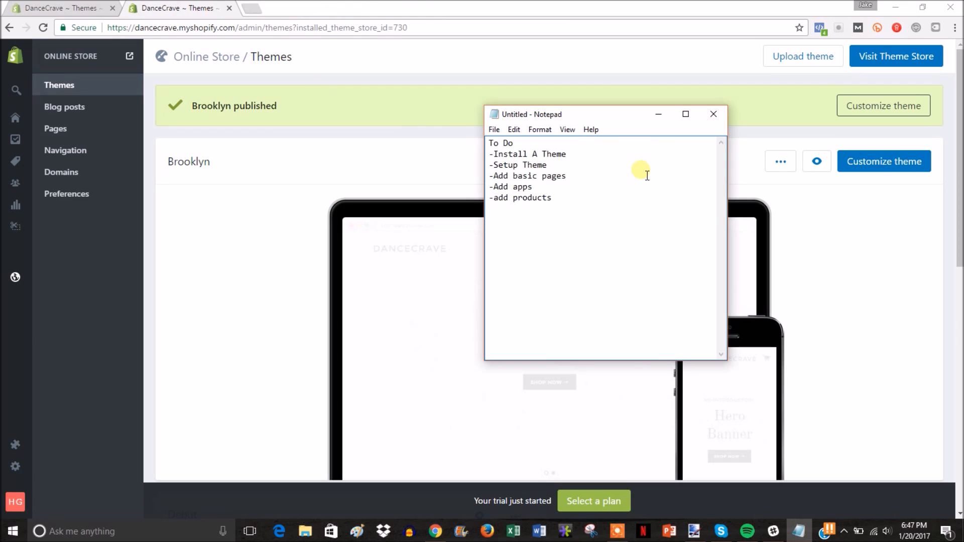
drag(567, 154, 490, 155)
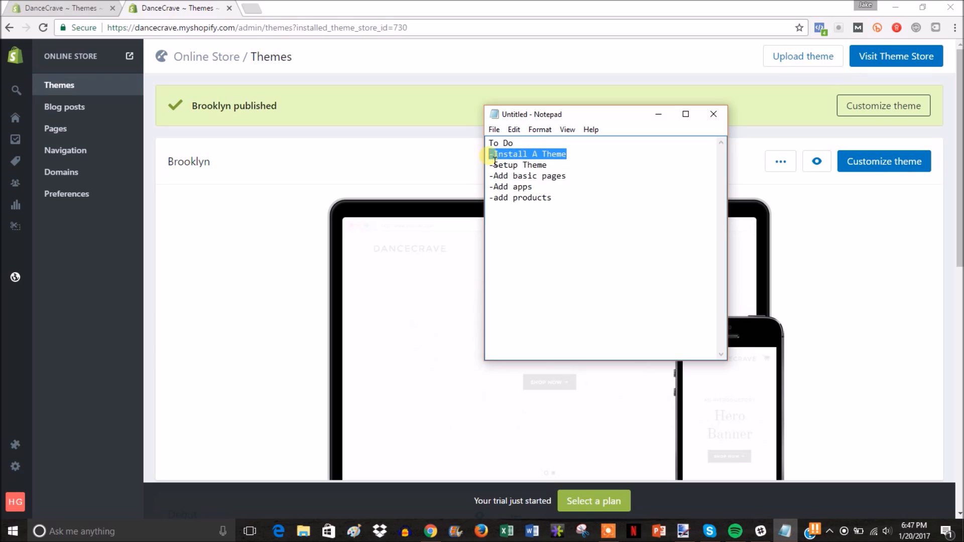
key(Delete)
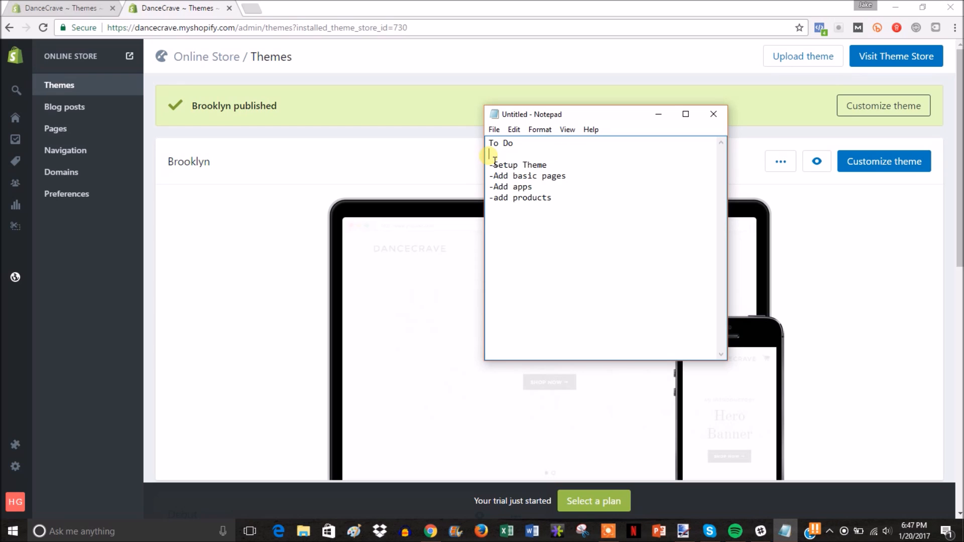
key(BackSpace)
click(414, 69)
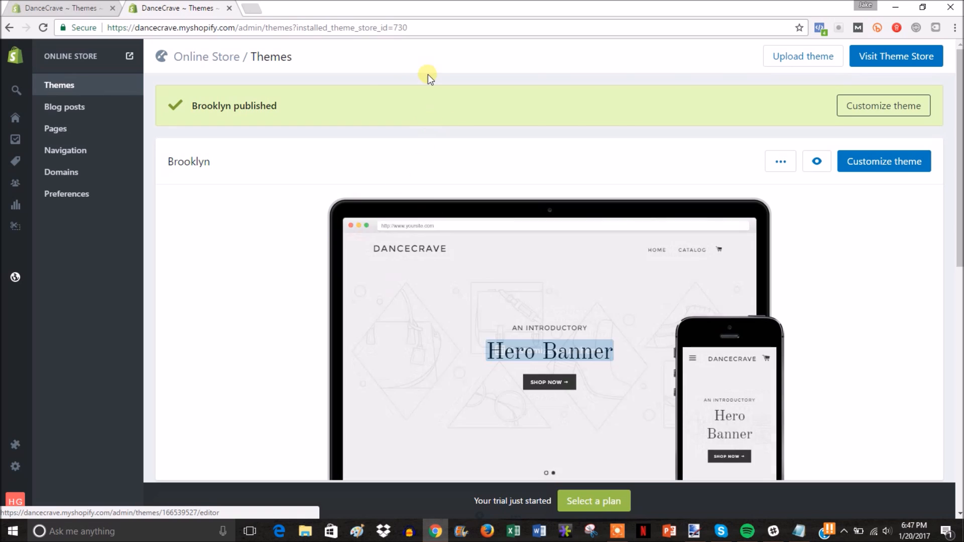
click(256, 9)
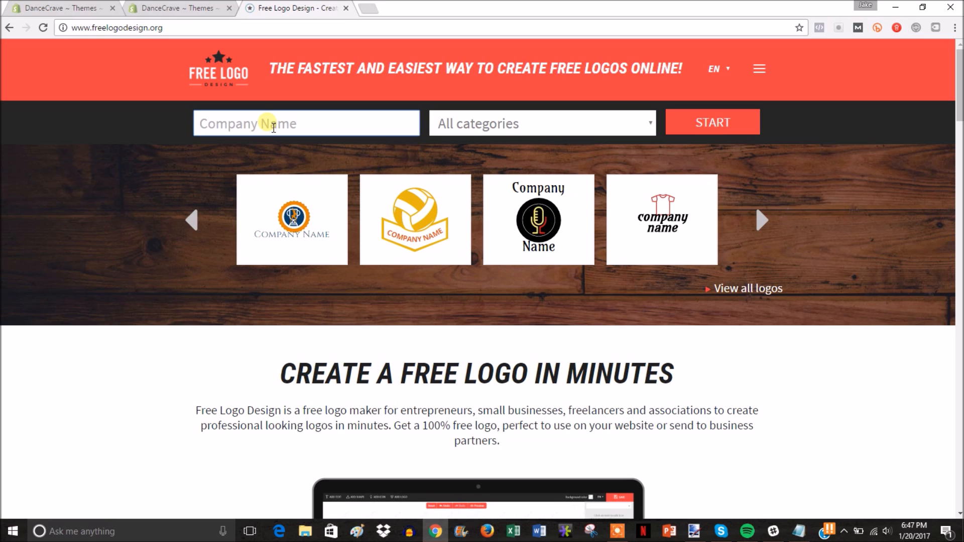
Step: Enter 'Dance Crave', choose Entertainment & Arts, and open the headphone-and-music-note logo
text(Dancer)
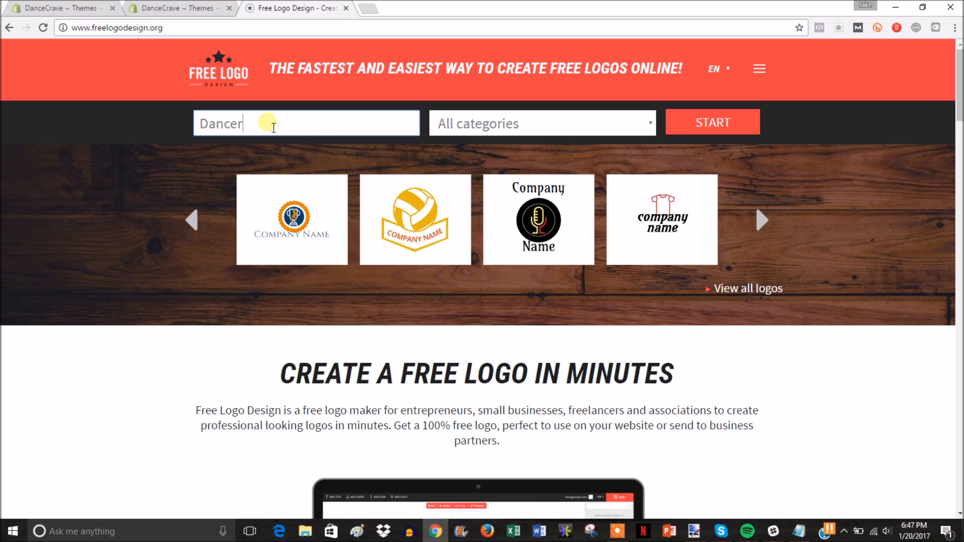
key(BackSpace)
text(Crave)
click(528, 123)
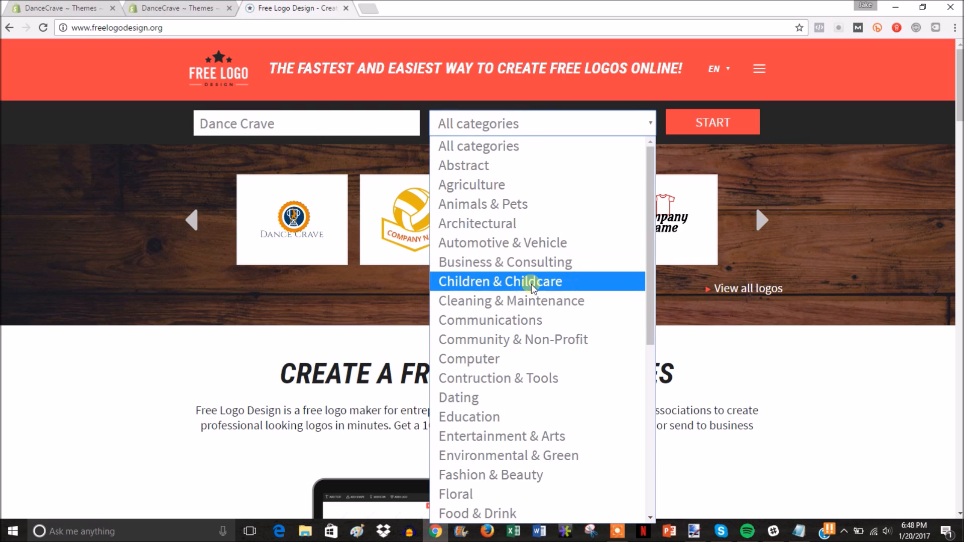
click(540, 441)
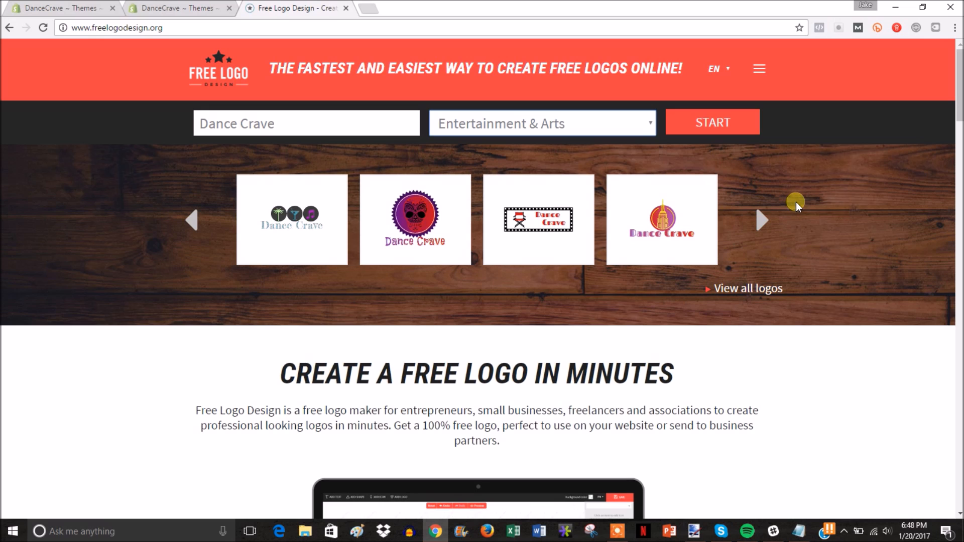
click(767, 219)
click(432, 224)
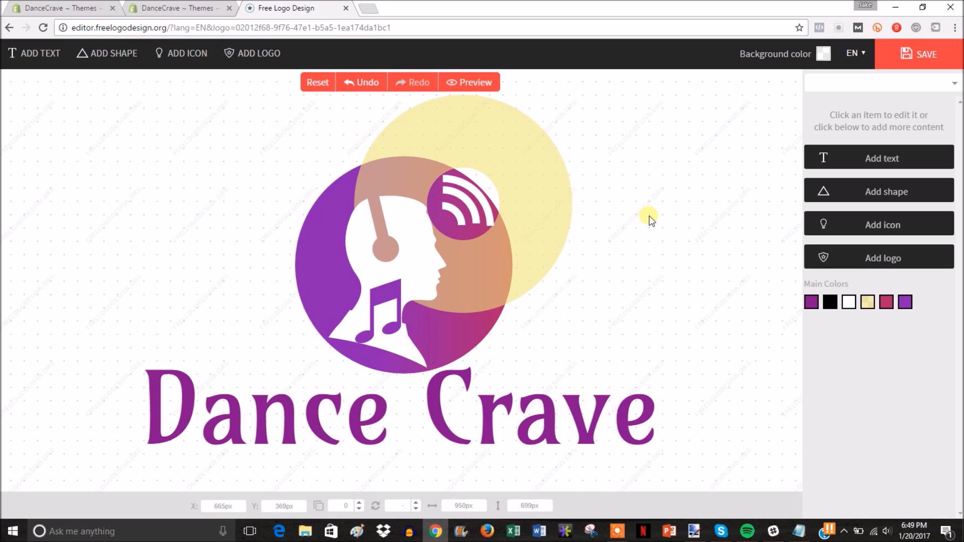
Step: Save the Dance Crave logo and request its free low-res download
click(556, 217)
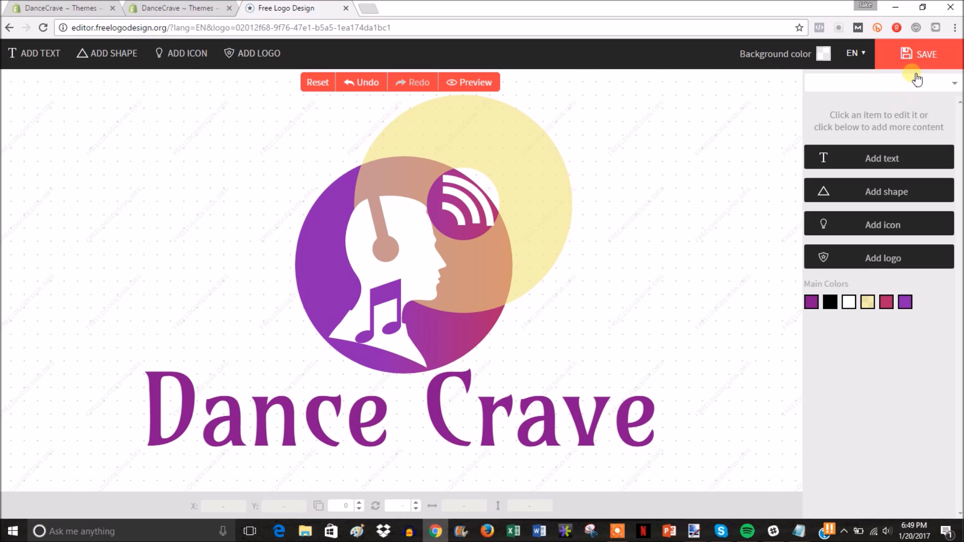
click(919, 53)
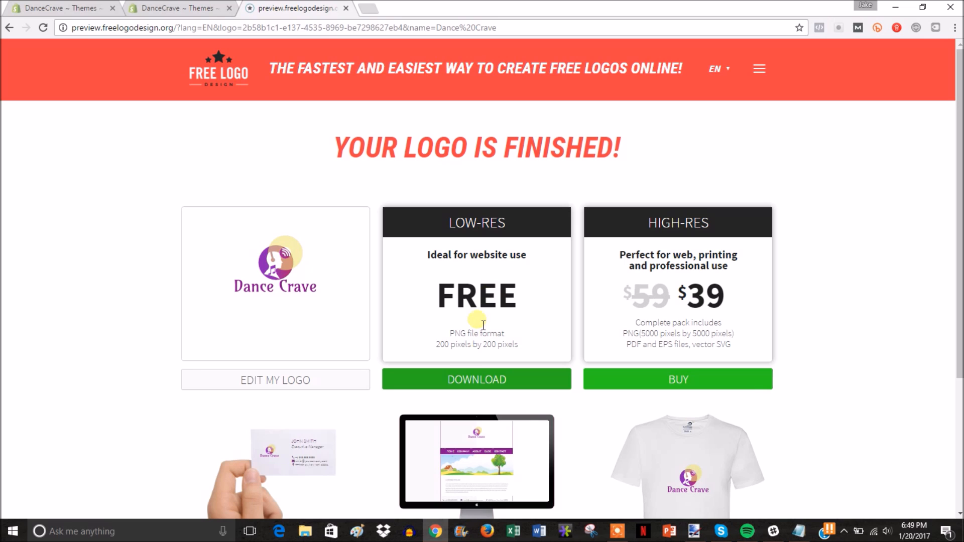
click(484, 379)
Step: Submit a first name and e-mail for the free logo, then close the logo site's tab
click(492, 372)
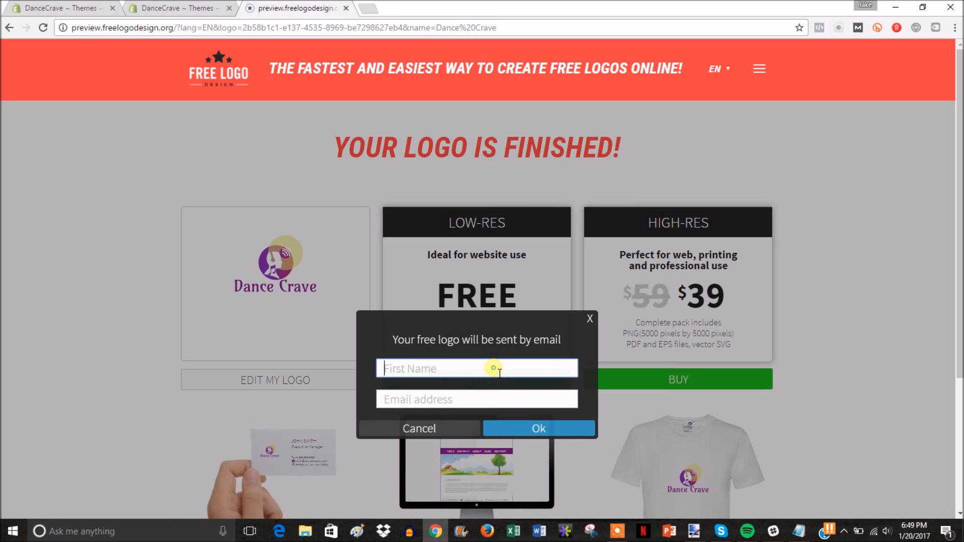
scroll(491, 369, down, 2)
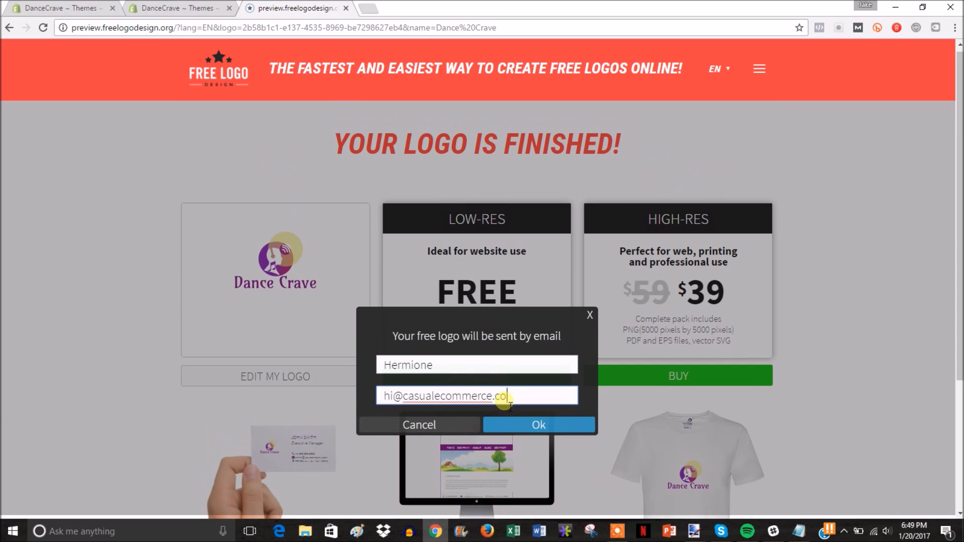
text(mmerce.com)
click(526, 422)
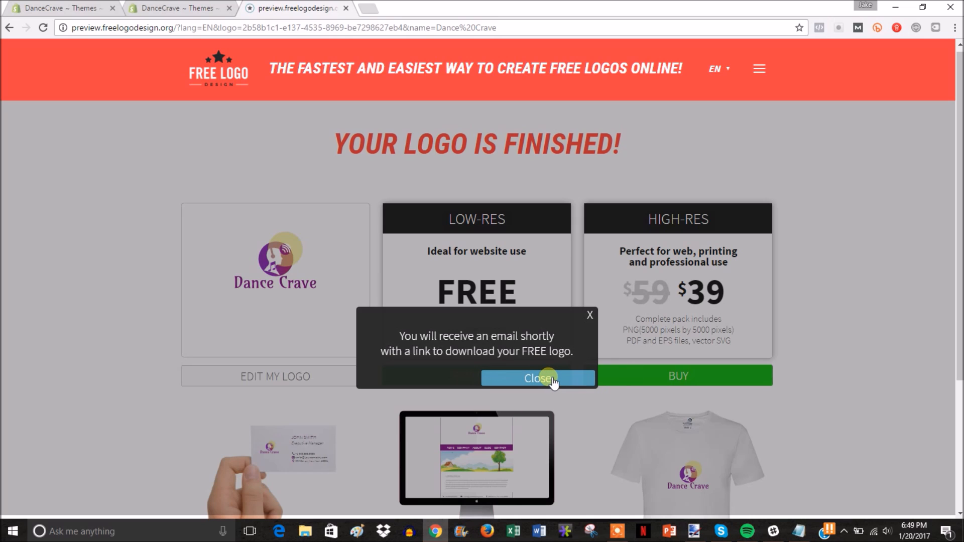
click(553, 380)
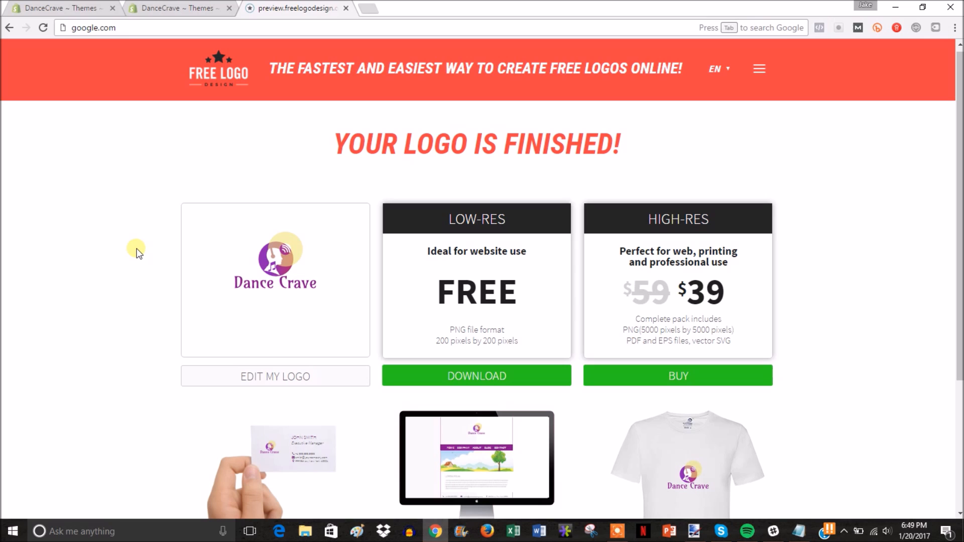
click(325, 28)
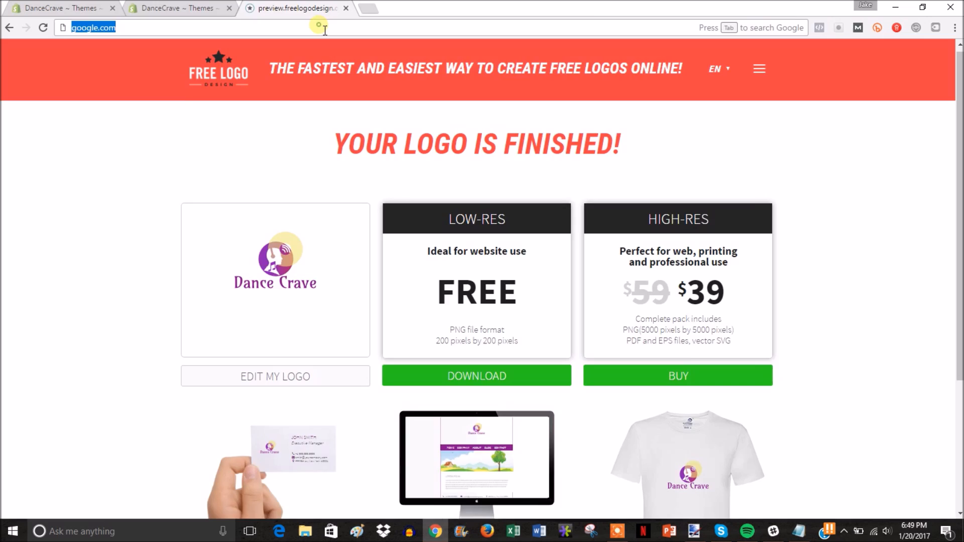
key(ctrl+w)
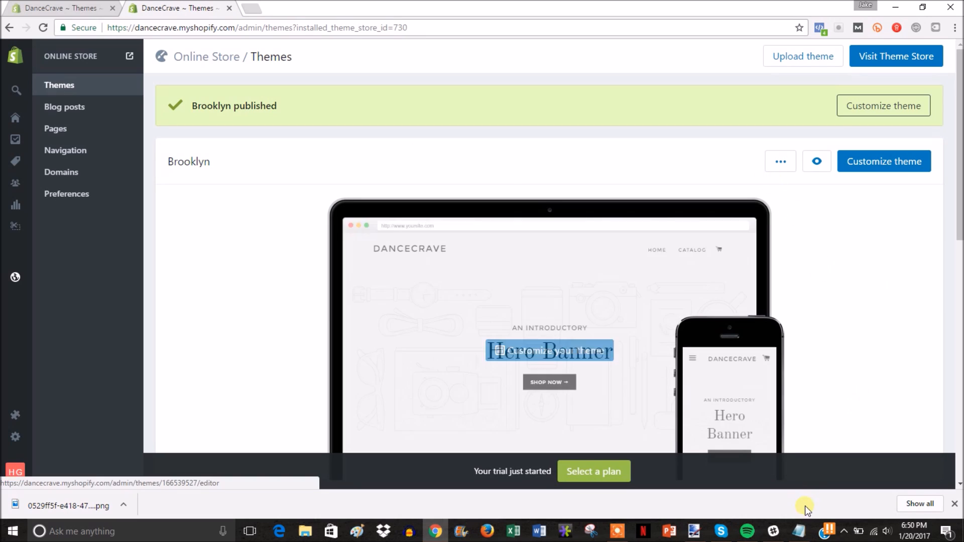
Step: Check the Notepad to-do list, then start customizing the published Brooklyn theme
click(798, 531)
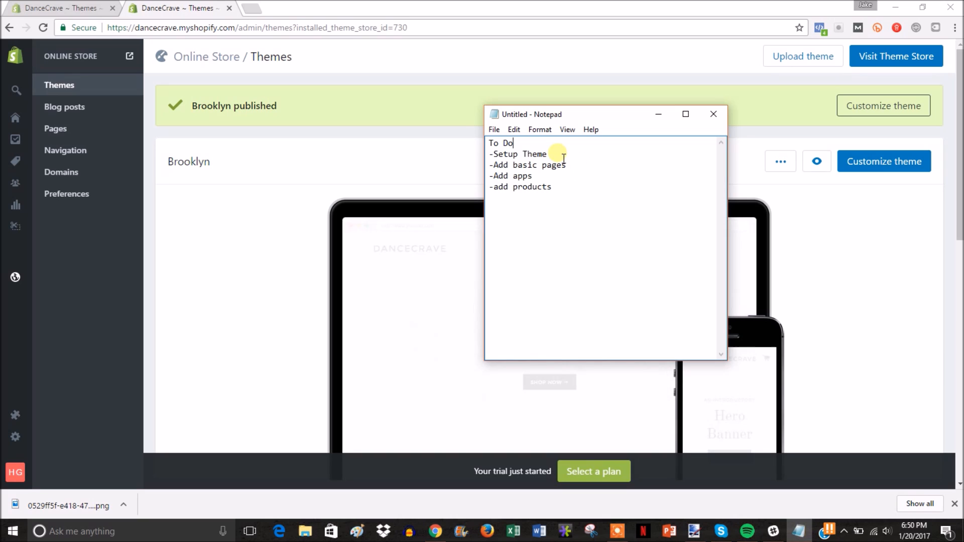
click(960, 190)
click(882, 163)
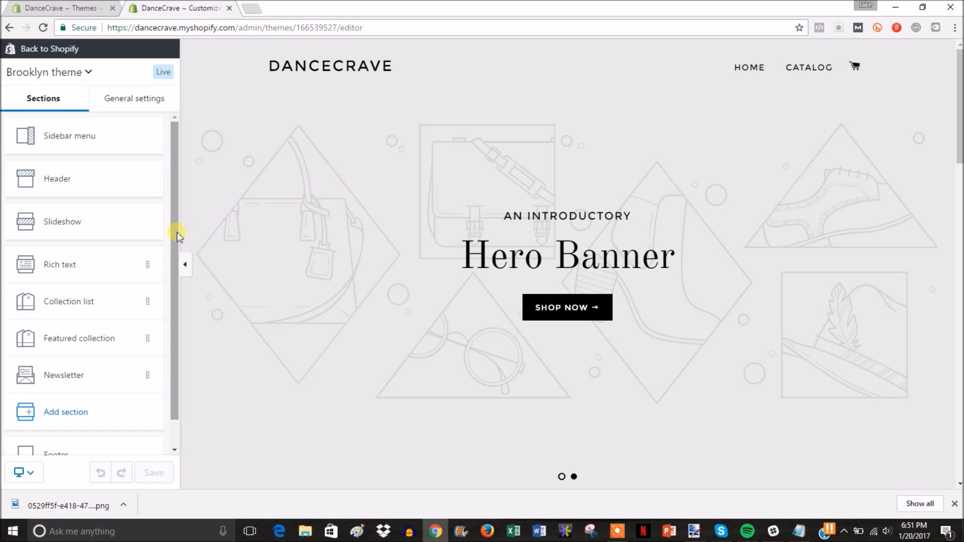
Step: Upload the Dance Crave logo PNG as the header logo, save, and return to sections
click(95, 180)
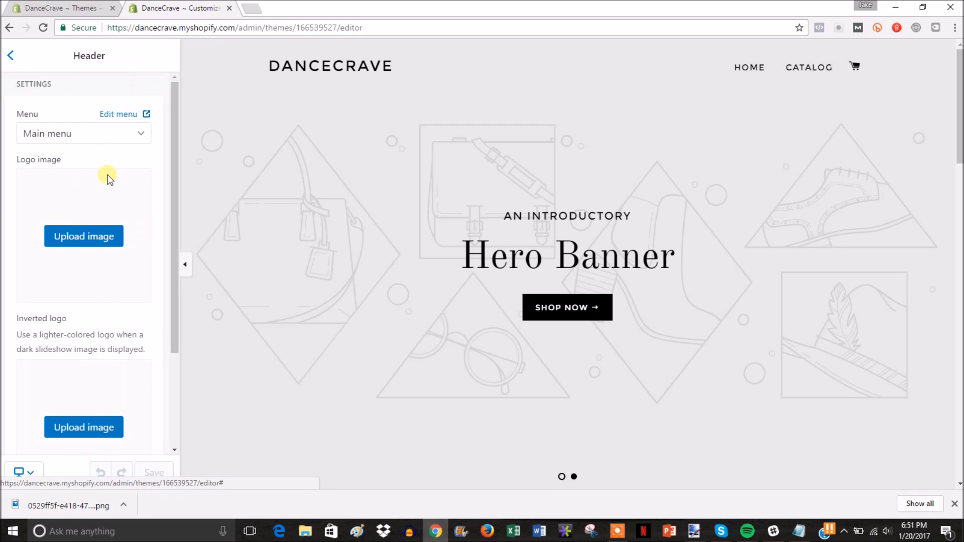
click(99, 237)
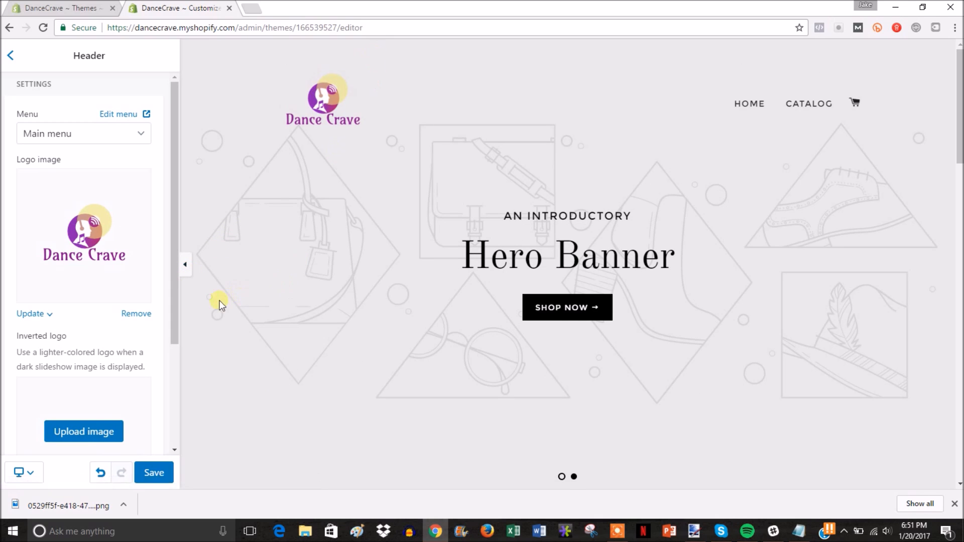
drag(171, 320, 165, 263)
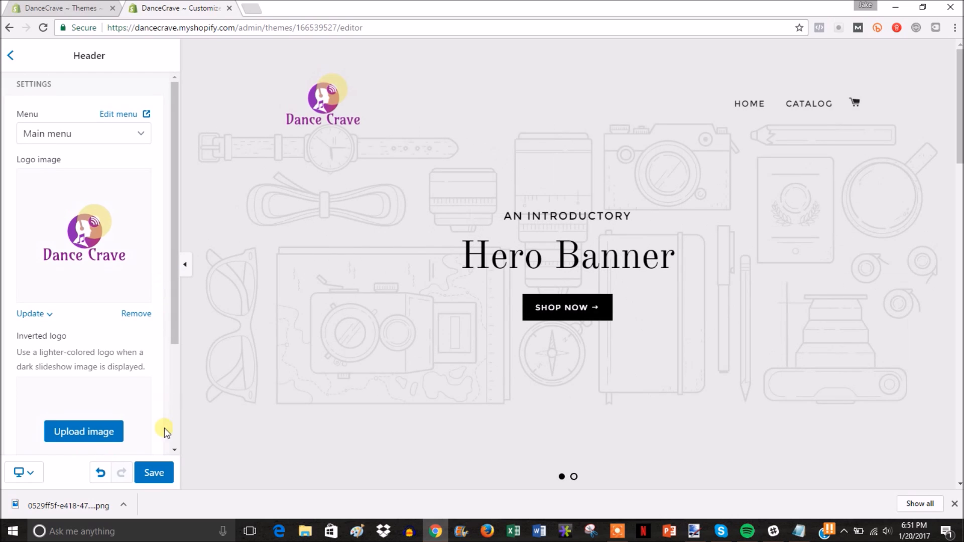
click(155, 472)
click(14, 59)
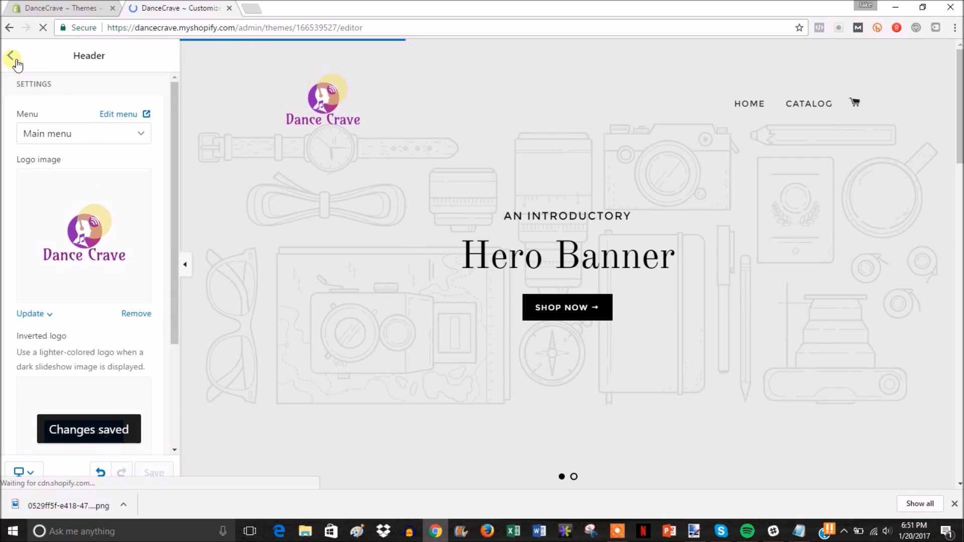
click(14, 59)
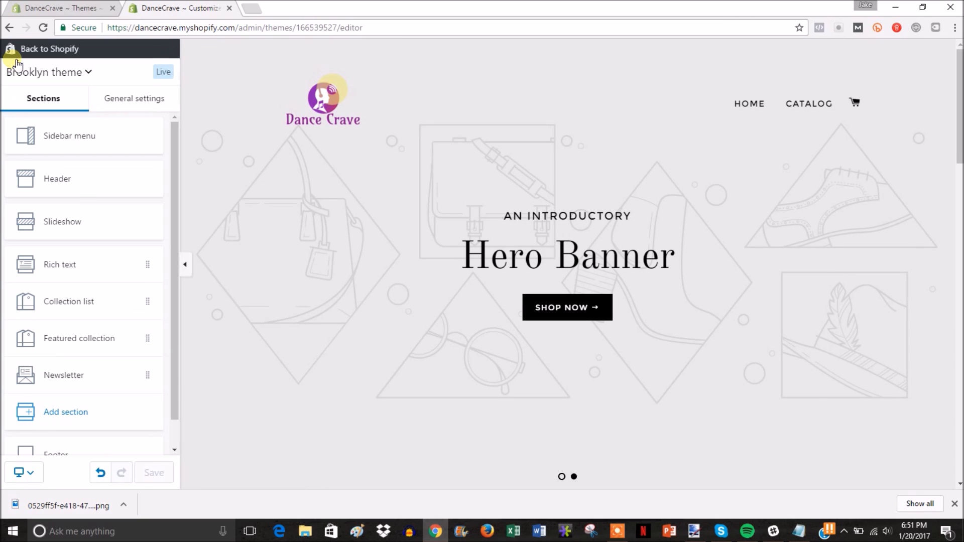
Step: Show the Slideshow's first slide settings down to its text fields, opening Pixabay alongside
click(129, 226)
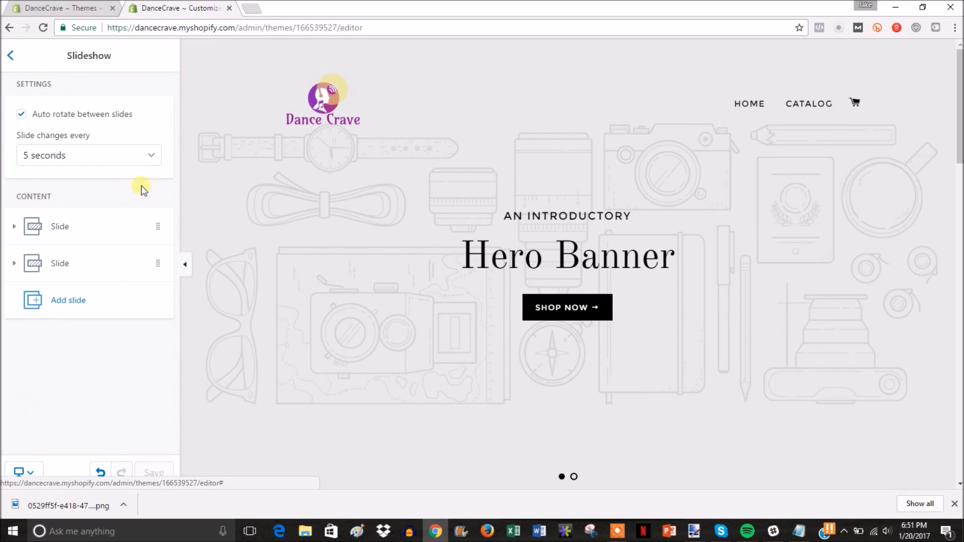
click(112, 229)
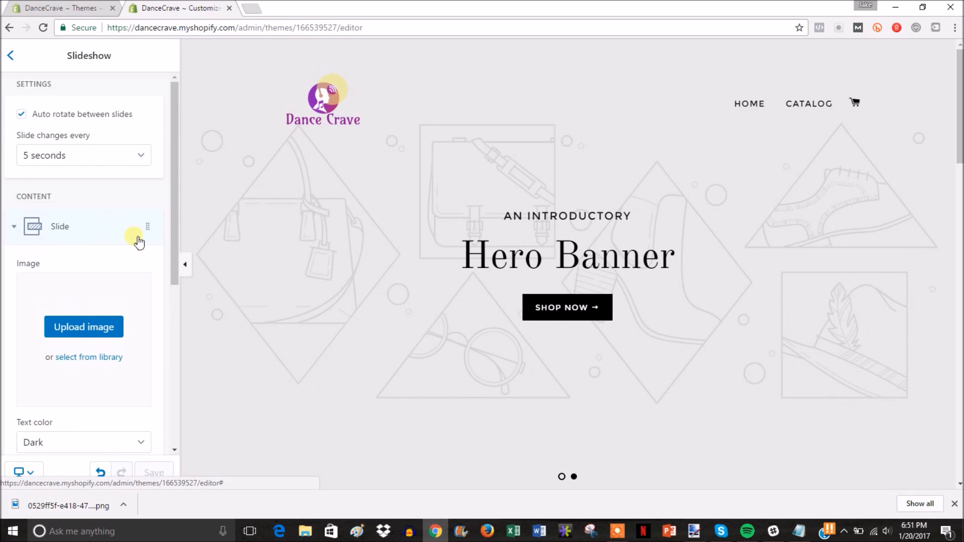
drag(173, 246, 175, 311)
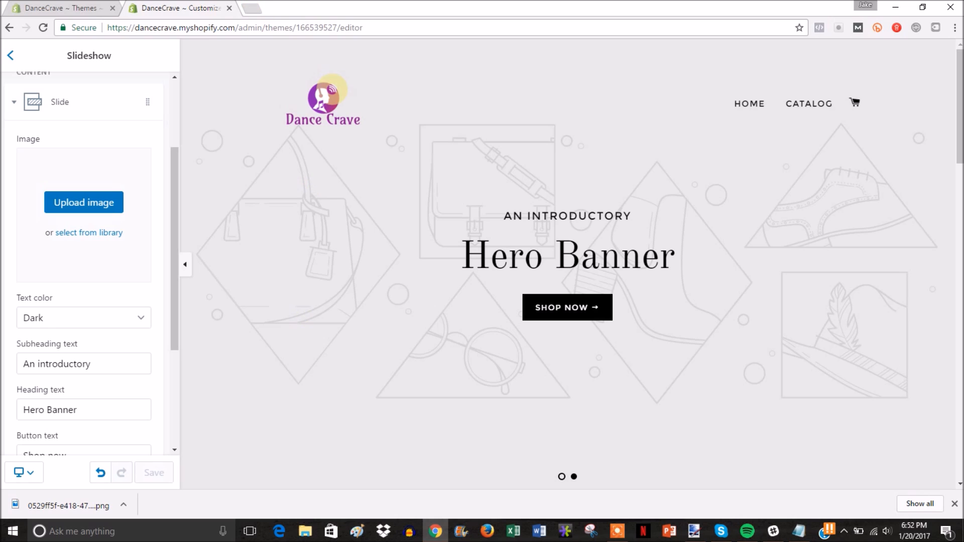
click(255, 9)
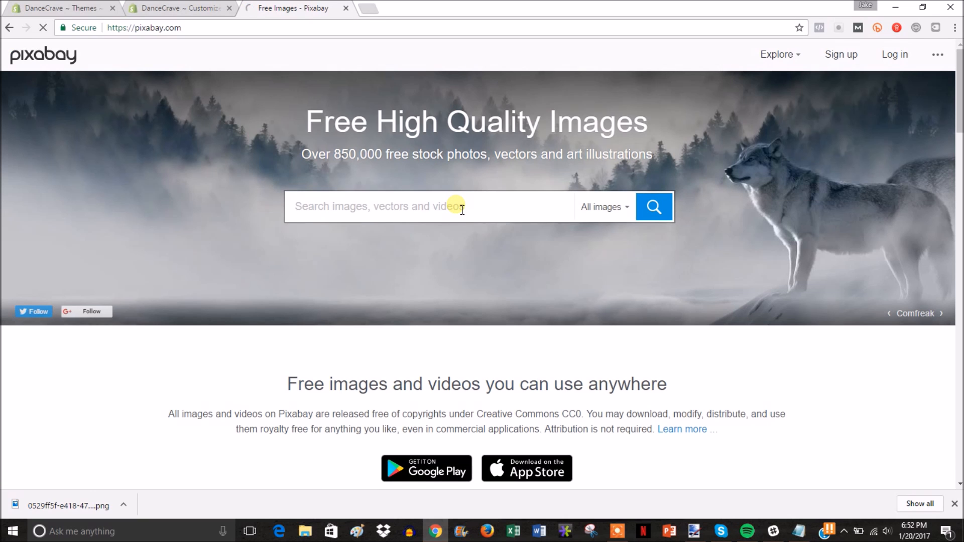
Step: Search Pixabay for 'edm' and open the blue DJ mixer photo
text(edm)
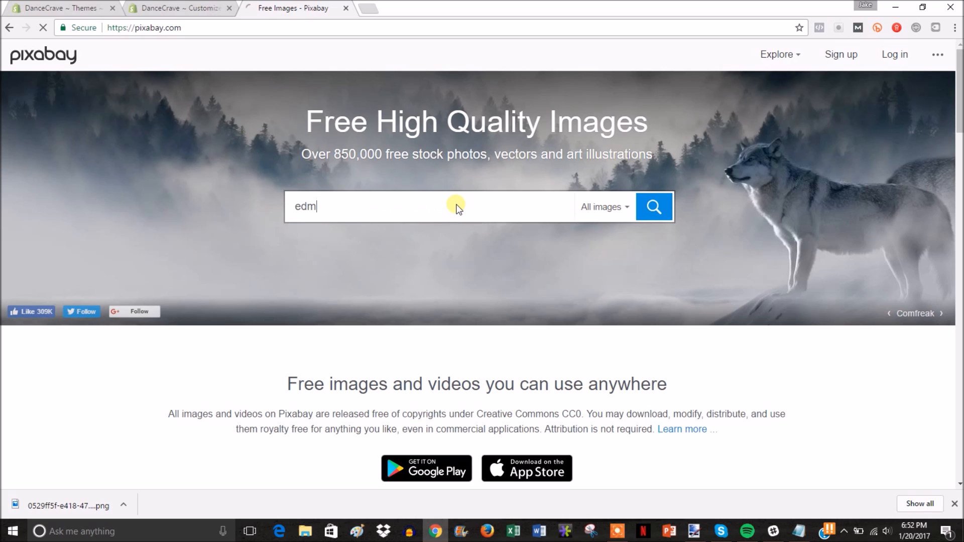
key(Return)
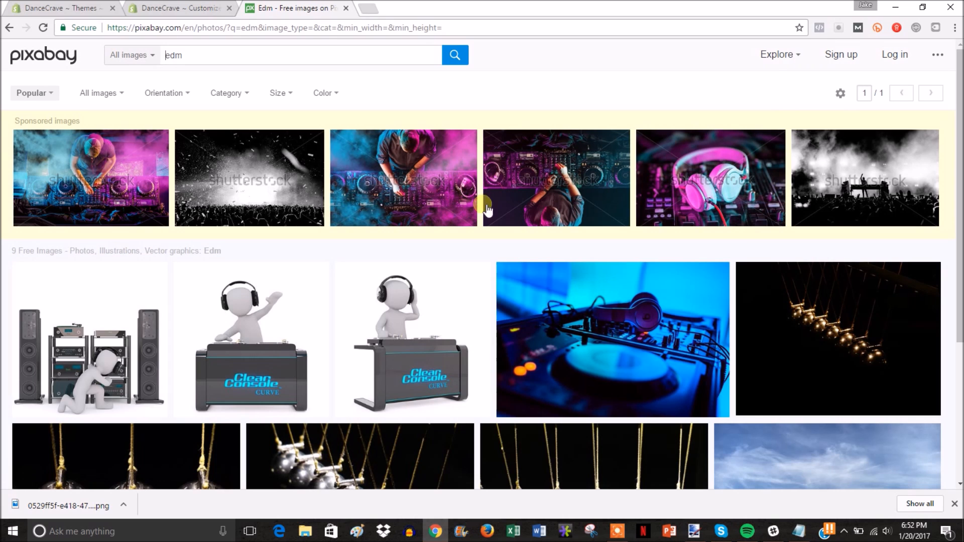
scroll(545, 245, down, 2)
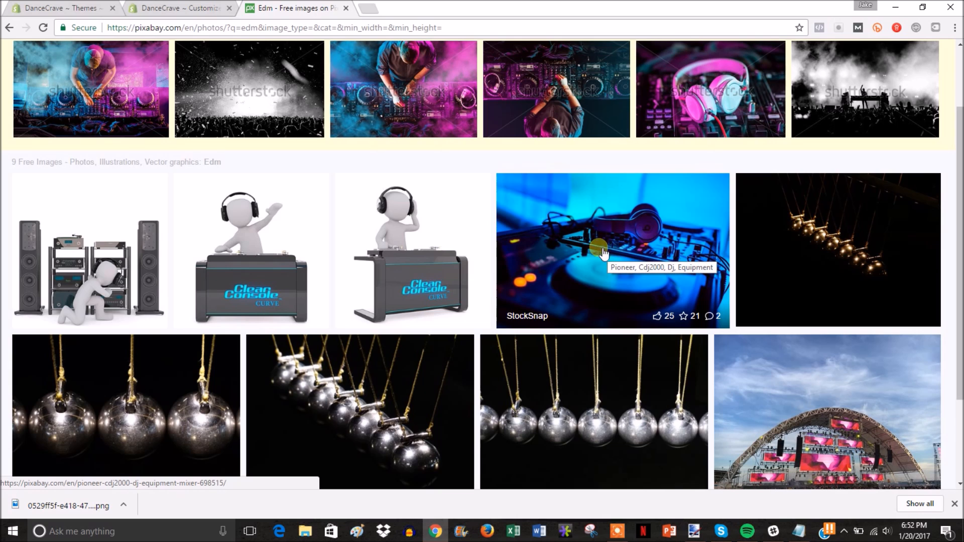
click(620, 247)
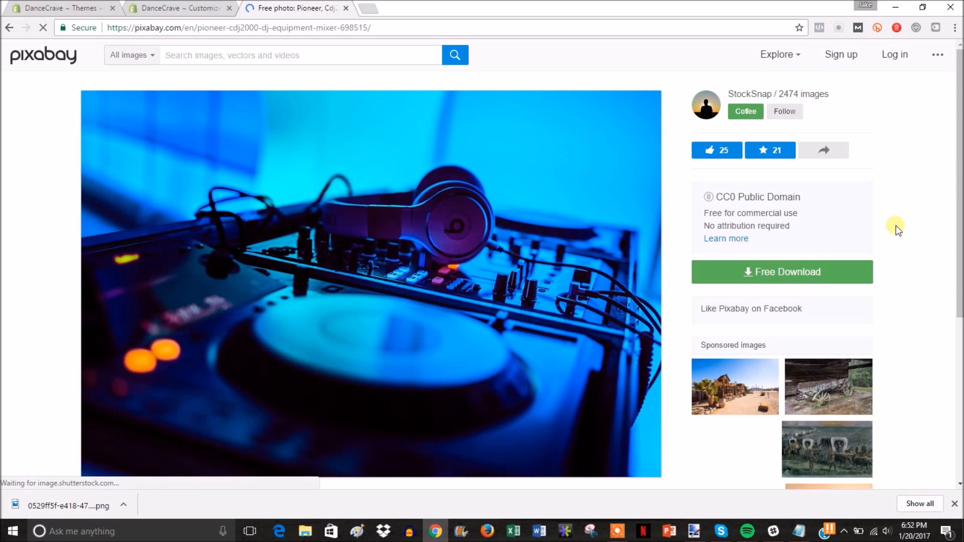
Step: Download the photo as a free JPG after answering the captcha, then return to Shopify
click(776, 271)
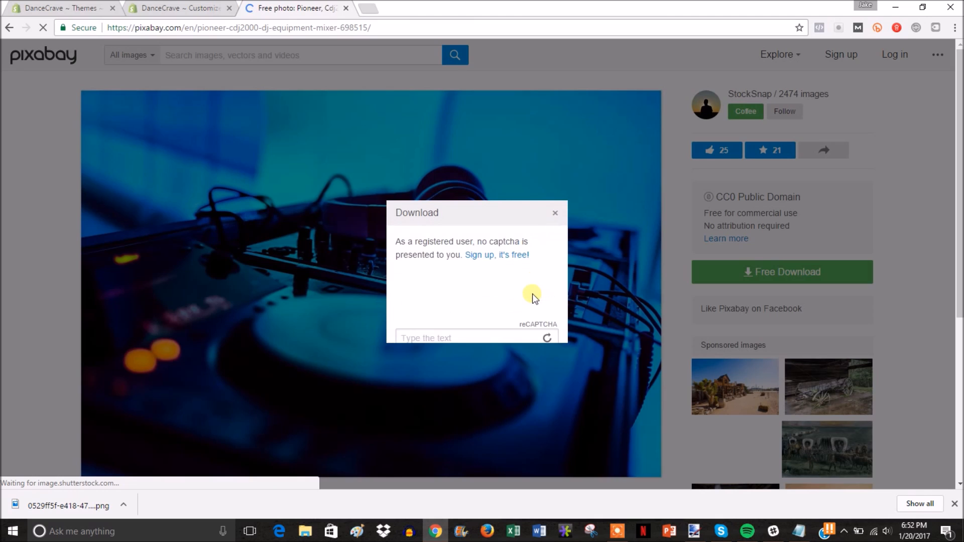
click(446, 318)
text(PER)
text(a)
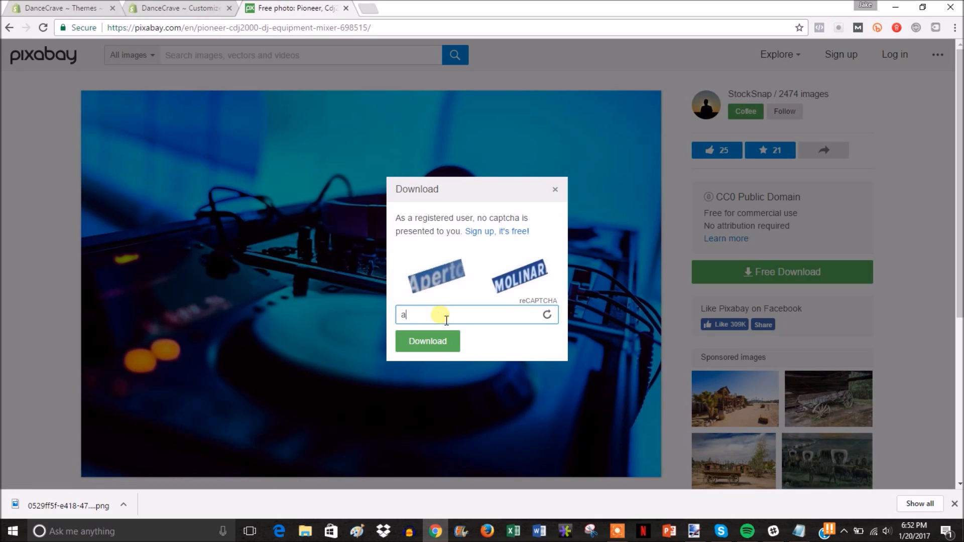
text(perto molinar)
click(430, 341)
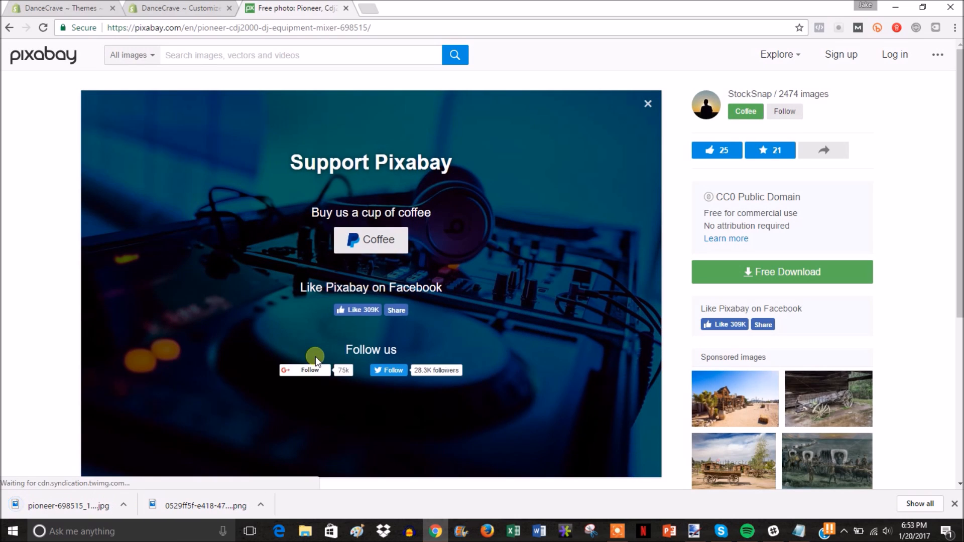
click(207, 7)
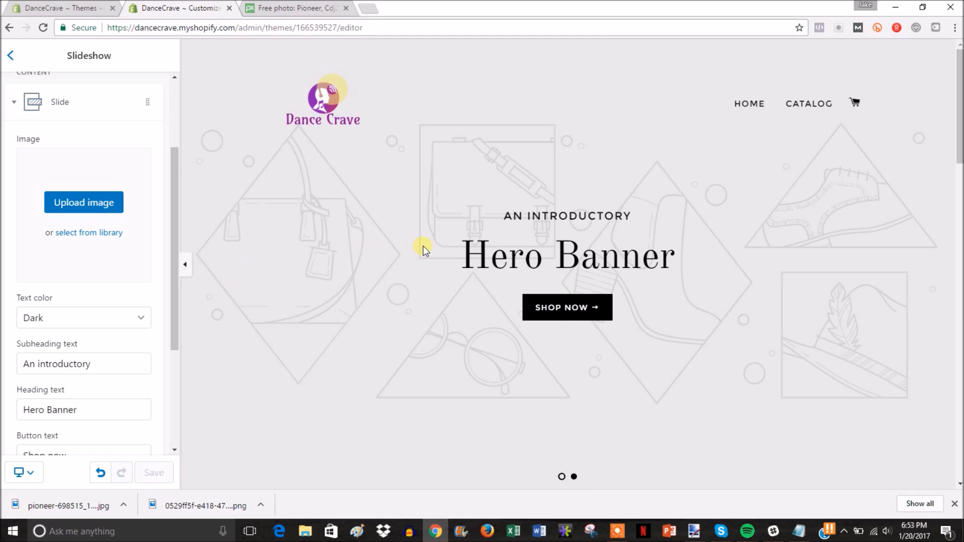
Step: Give the first slide the downloaded Pioneer DJ mixer JPG background and Light text colour
click(102, 203)
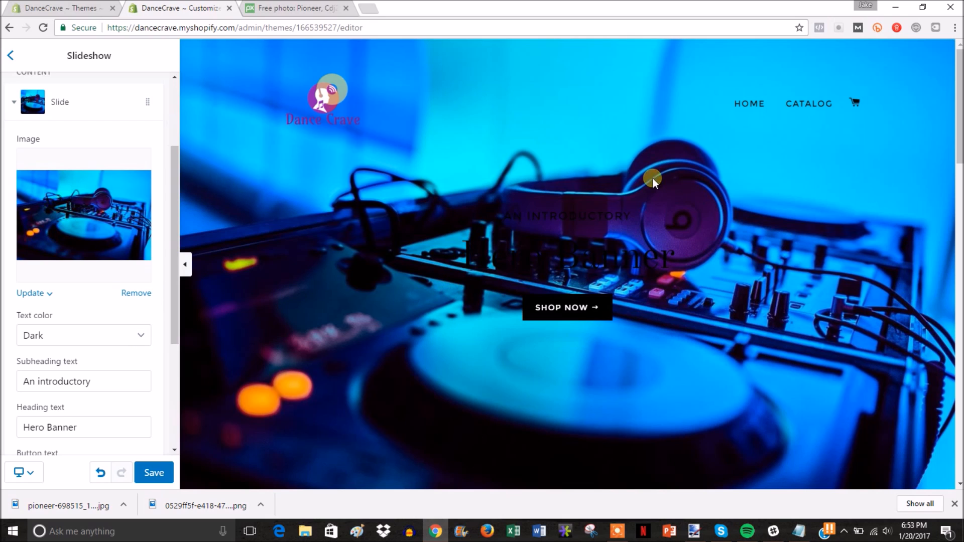
click(129, 335)
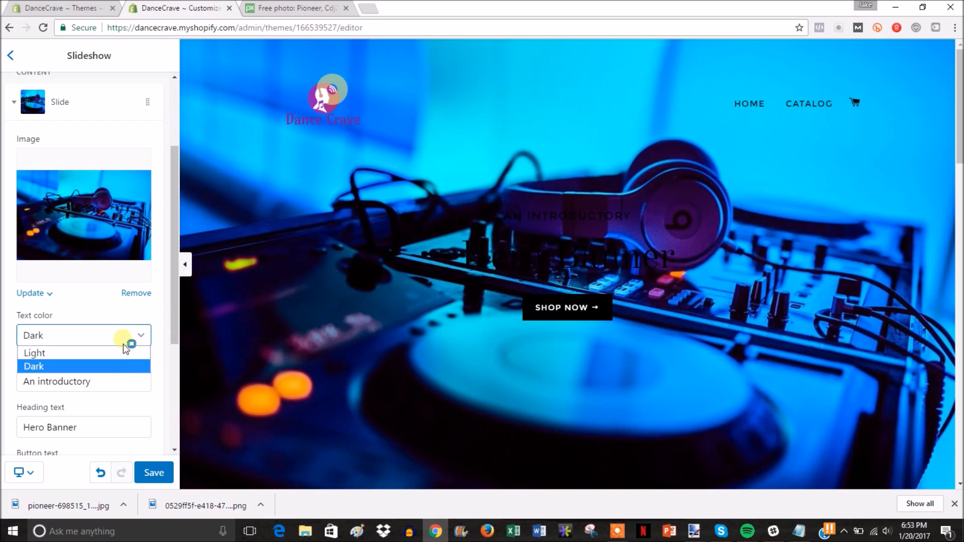
click(107, 351)
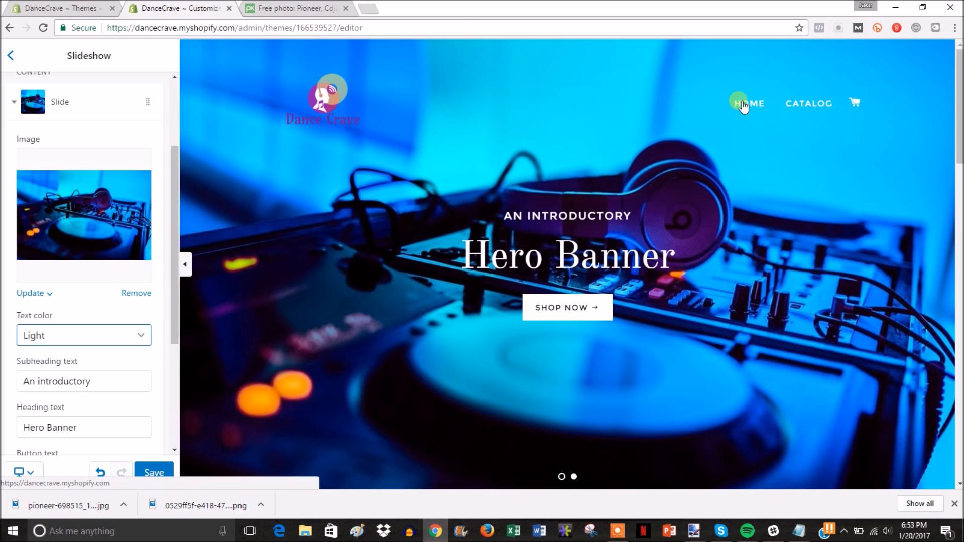
Step: Change the first slide's subheading to 'Welcome to' and heading to 'Dance Crave', then save
drag(174, 323, 176, 365)
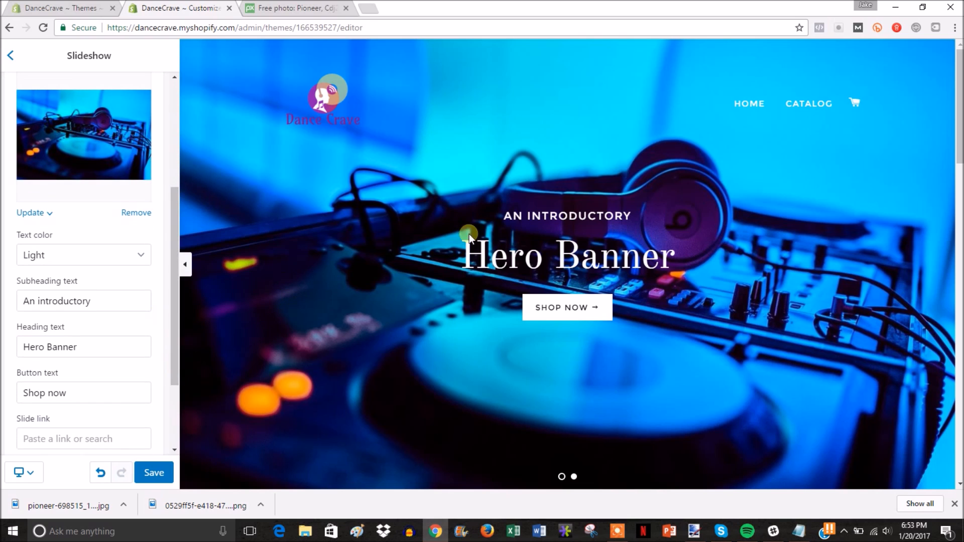
triple_click(91, 301)
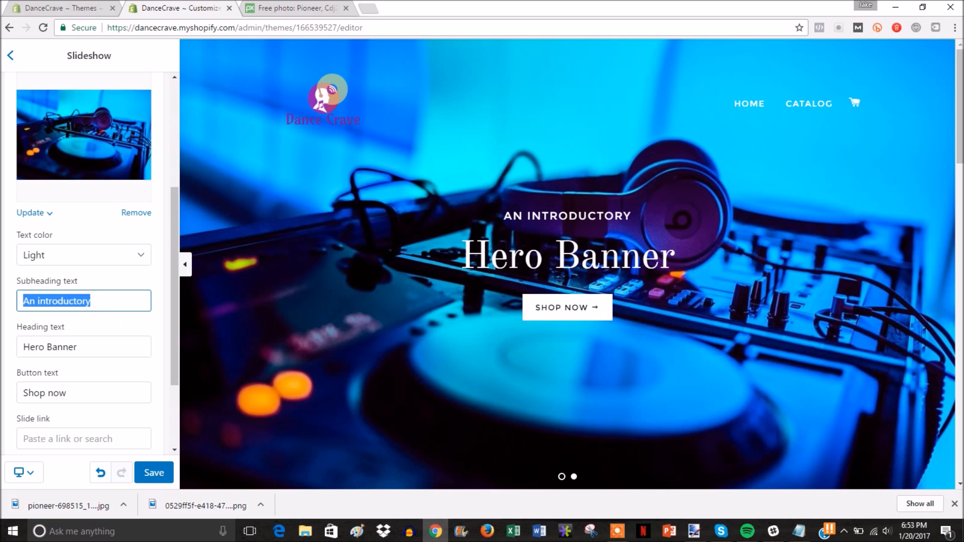
text(Welcome to)
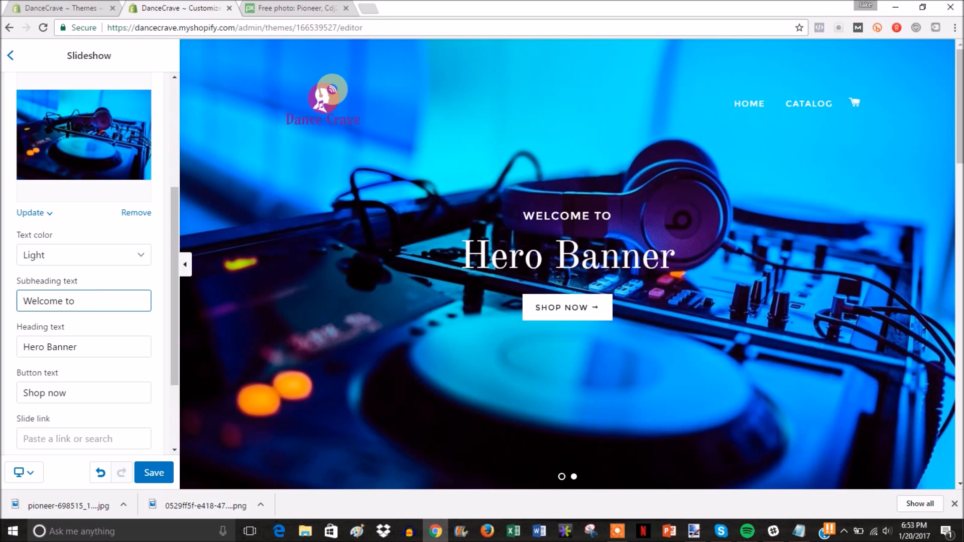
drag(87, 347, 17, 347)
text(Dance Crave)
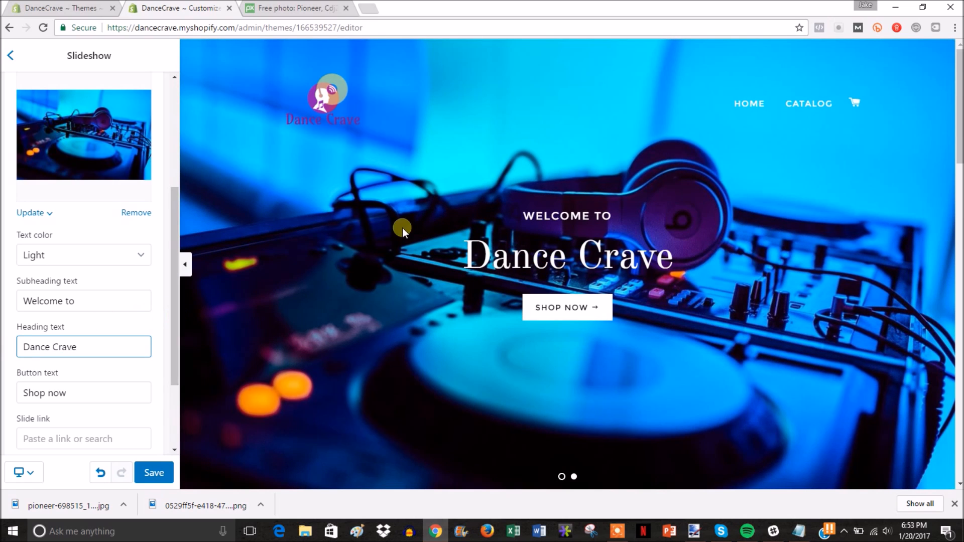
drag(175, 320, 179, 351)
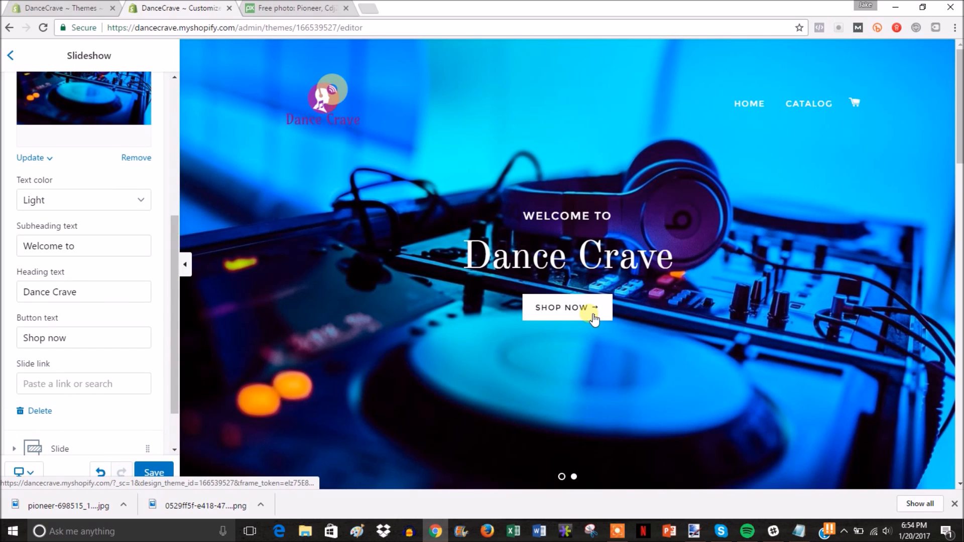
drag(178, 366, 172, 198)
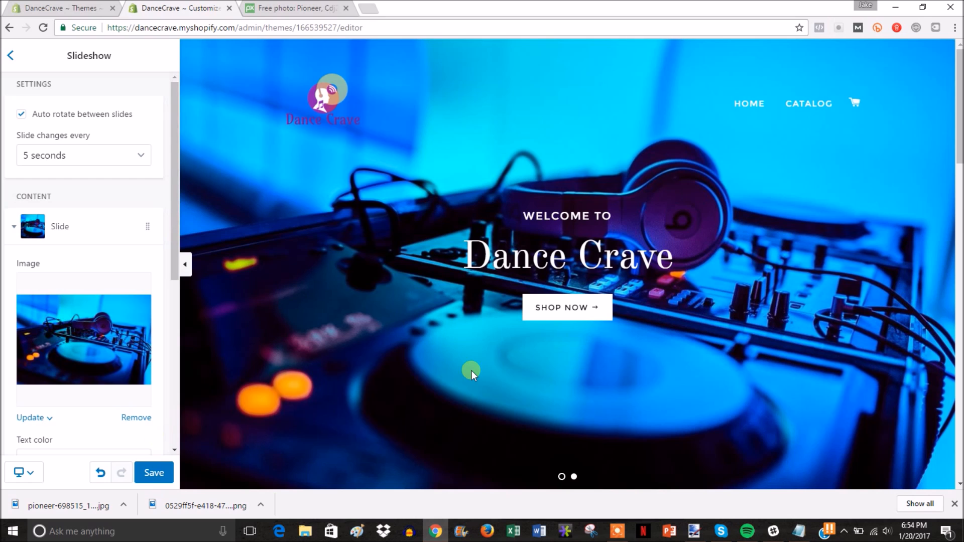
mouse_move(959, 100)
mouse_down()
mouse_move(959, 419)
mouse_move(960, 90)
mouse_up()
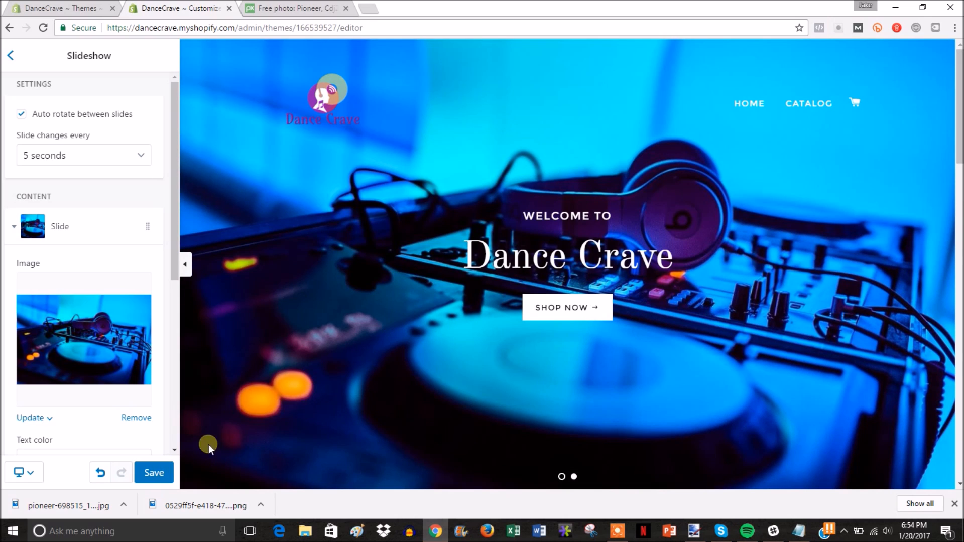
click(154, 471)
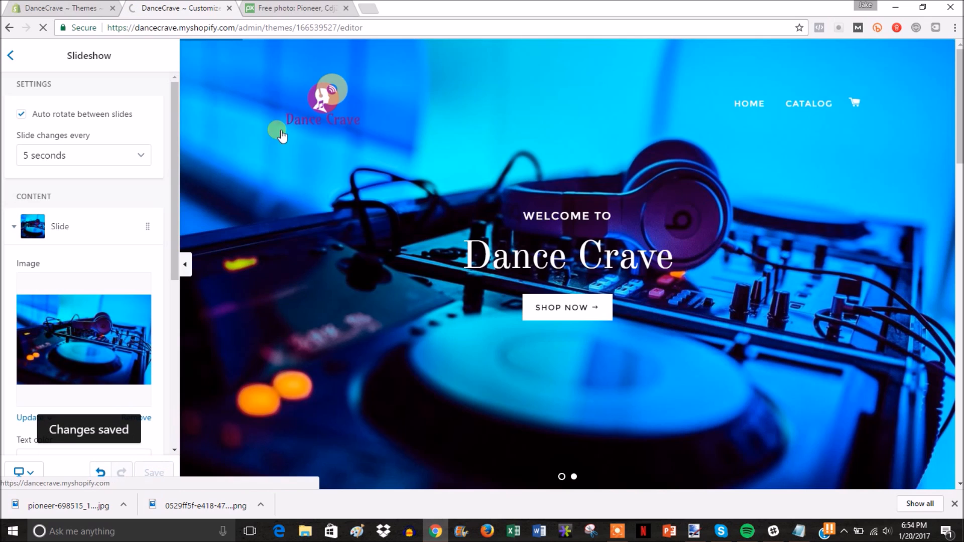
Step: Delete the second, placeholder Hero Banner slide and save the slideshow
click(10, 55)
click(38, 49)
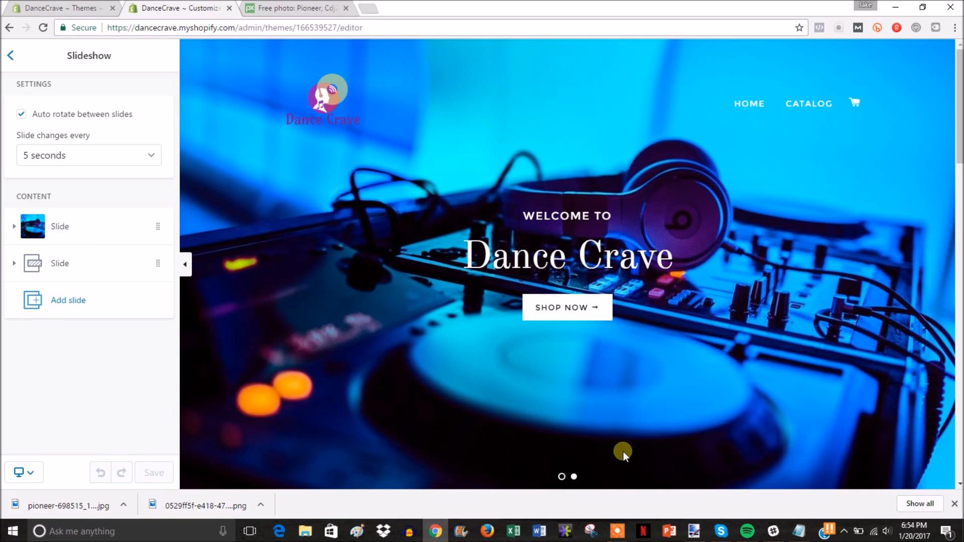
click(158, 263)
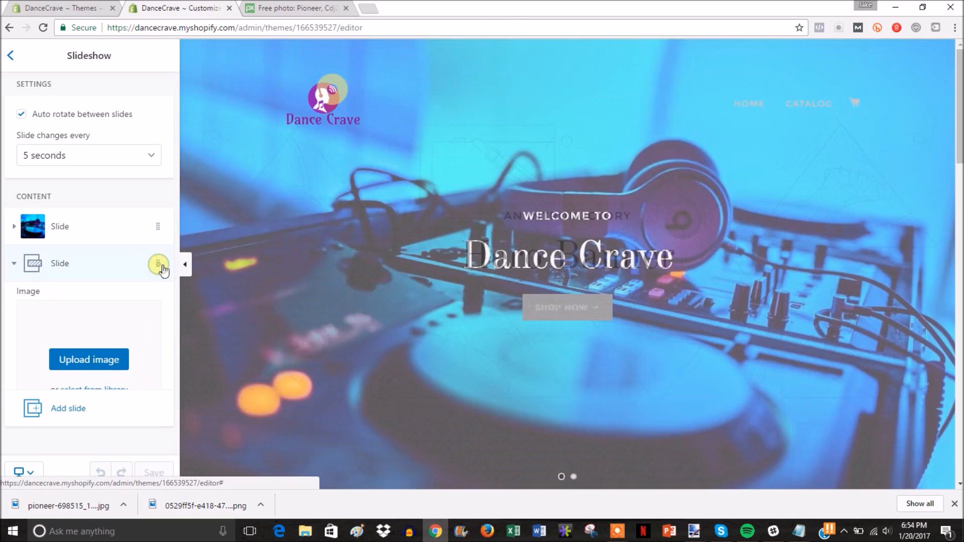
scroll(141, 311, down, 6)
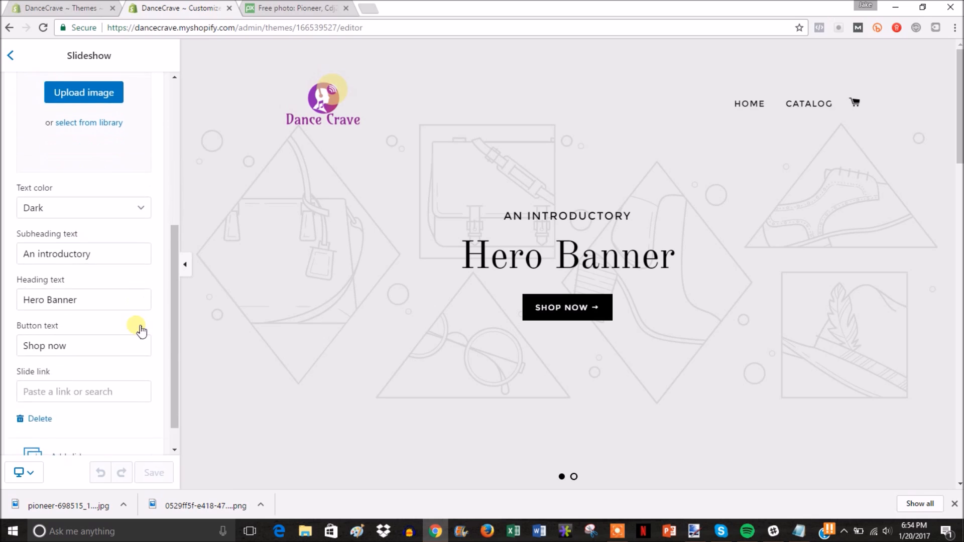
click(38, 387)
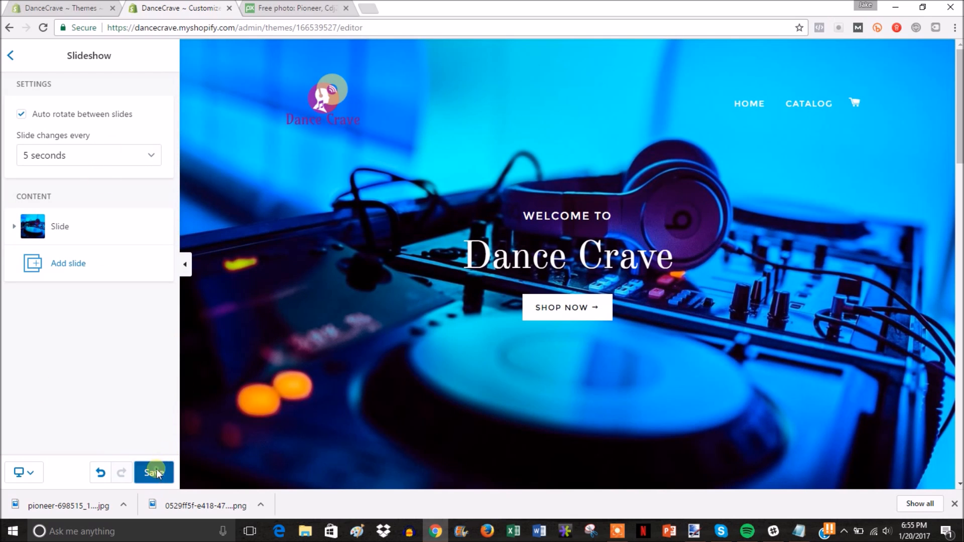
click(152, 470)
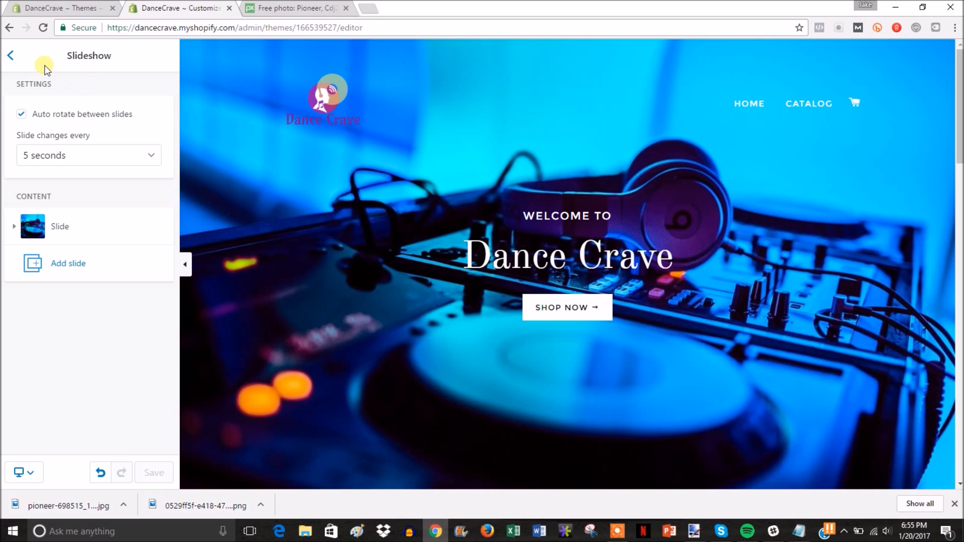
click(16, 61)
Step: Exit the theme editor to the admin Themes page and dismiss Chrome's downloads bar
click(41, 50)
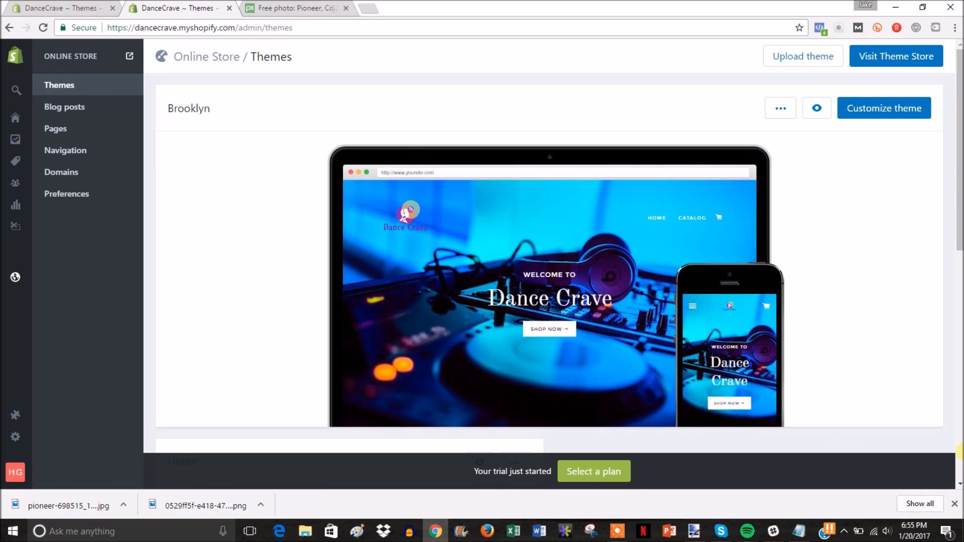
click(953, 503)
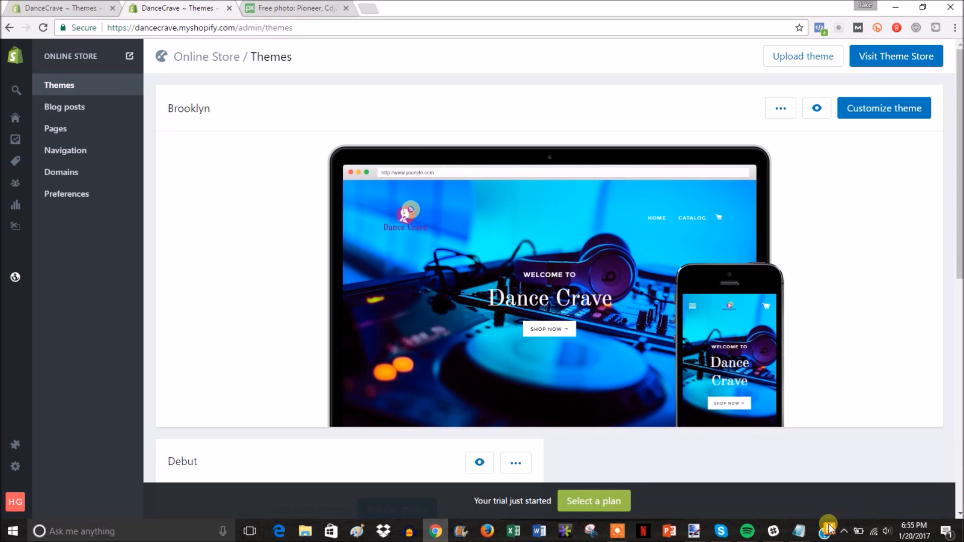
Step: Remove the '-Setup Theme' line from the Notepad to-do list and return to Chrome
click(798, 531)
drag(552, 154, 484, 152)
key(BackSpace)
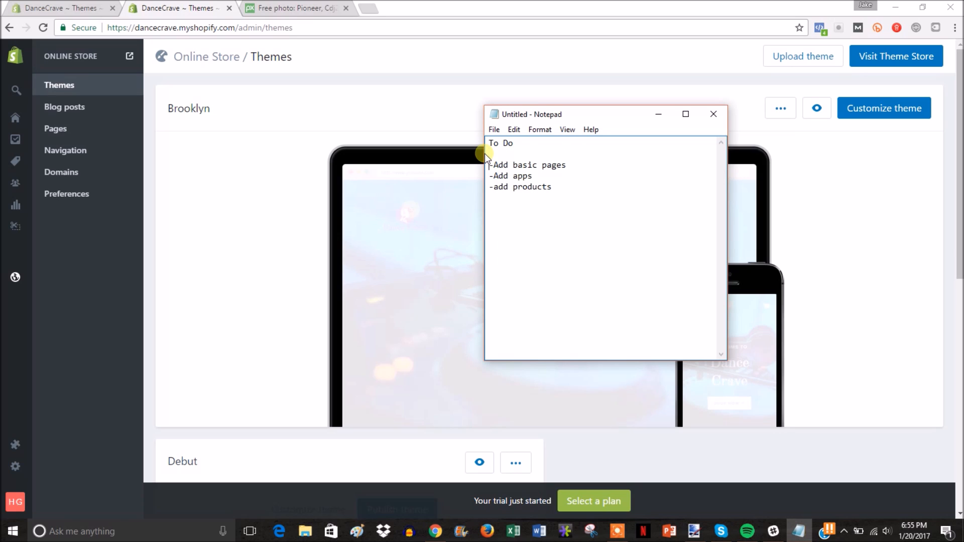
key(BackSpace)
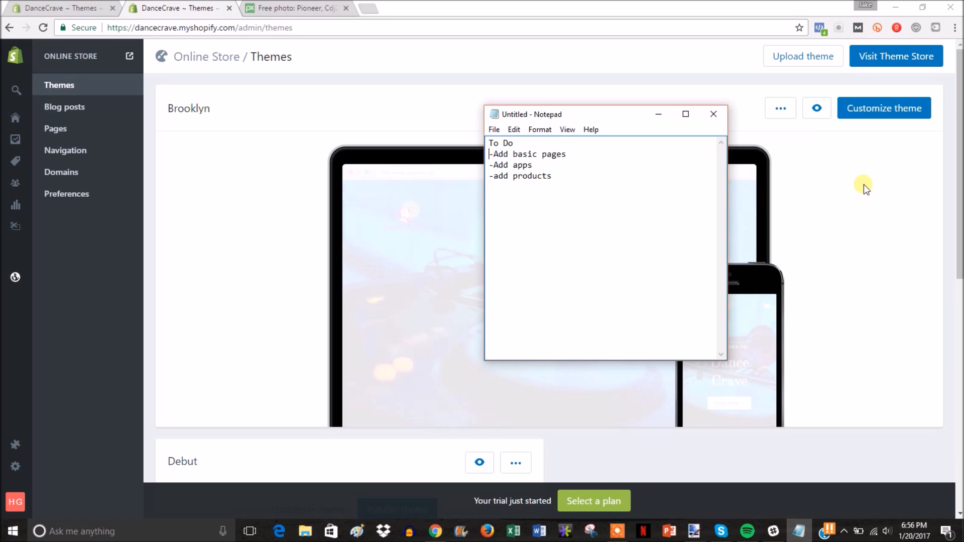
click(962, 124)
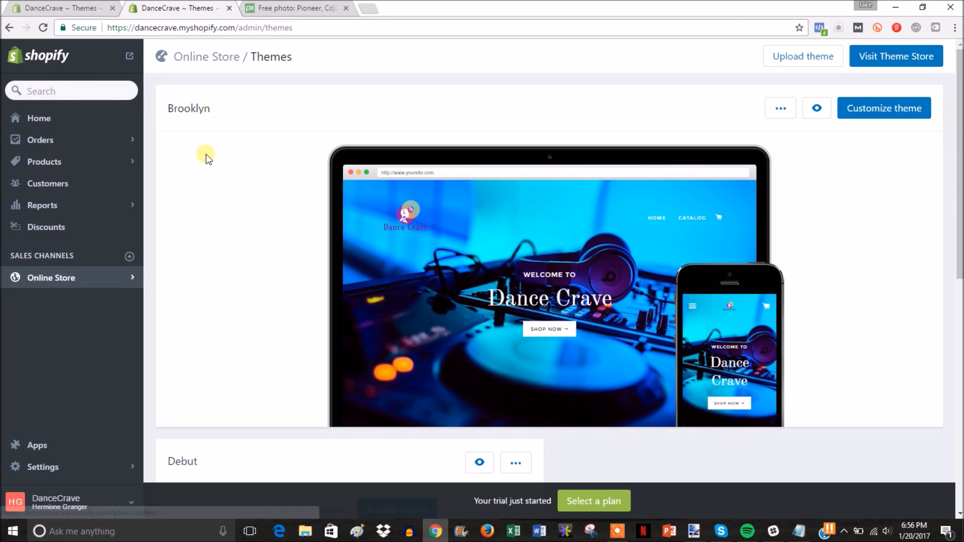
Step: Create and save a page titled 'Contact' using the page.contact template
click(64, 132)
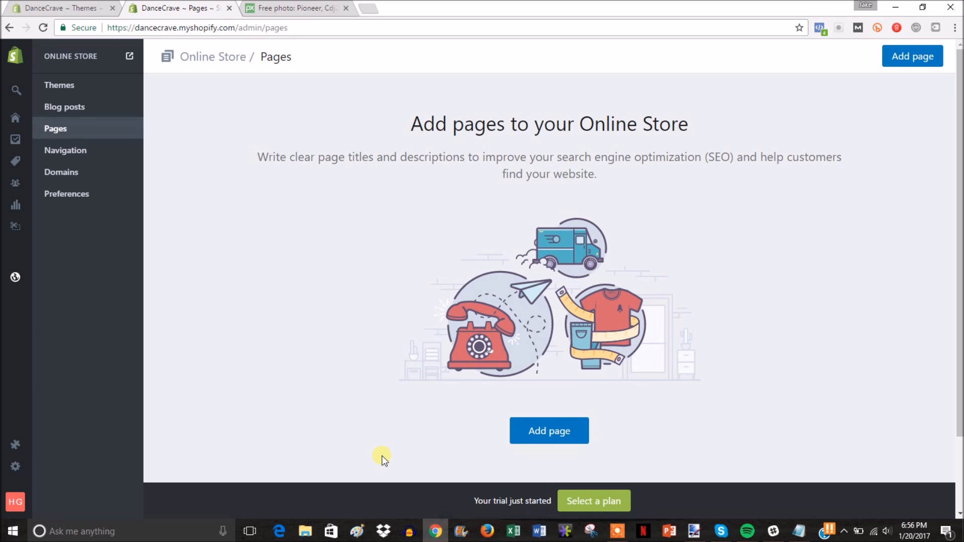
click(537, 433)
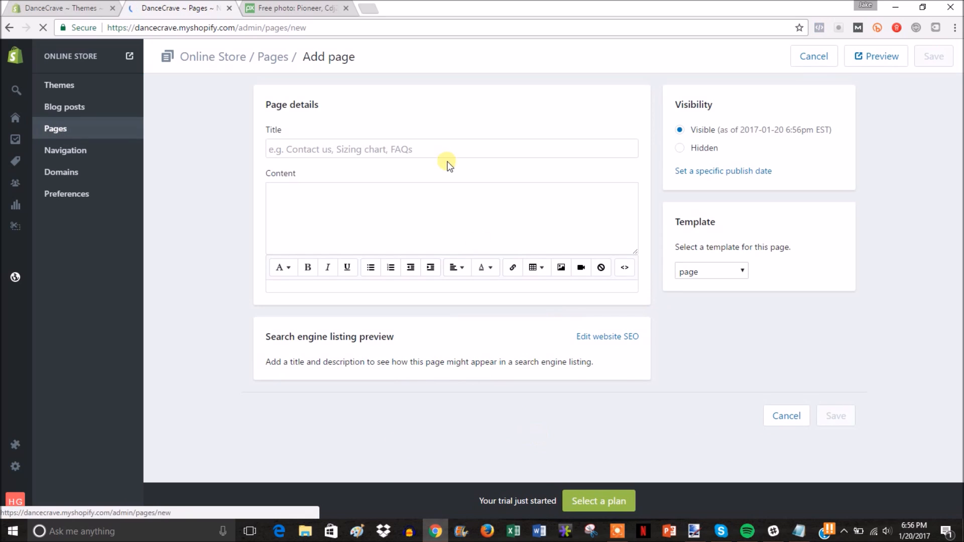
click(464, 157)
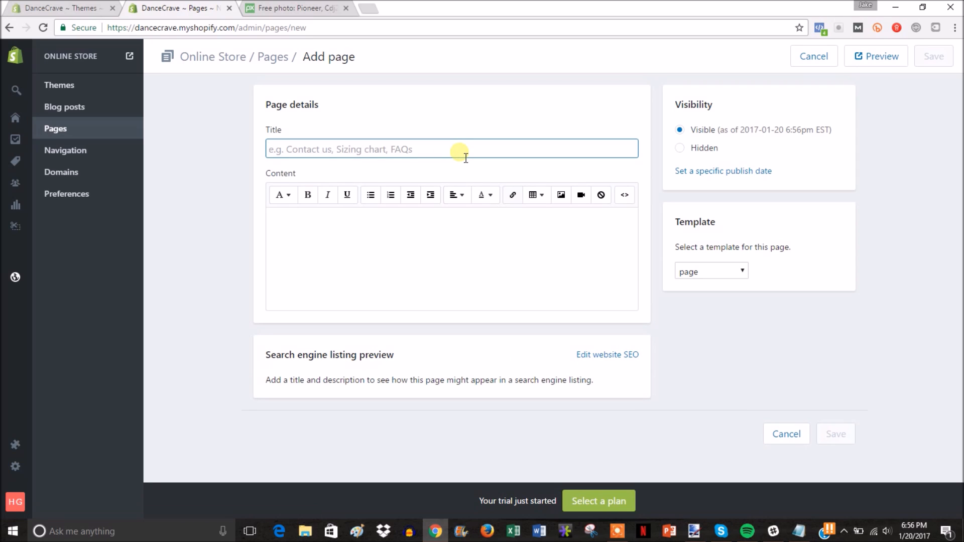
text(Contact)
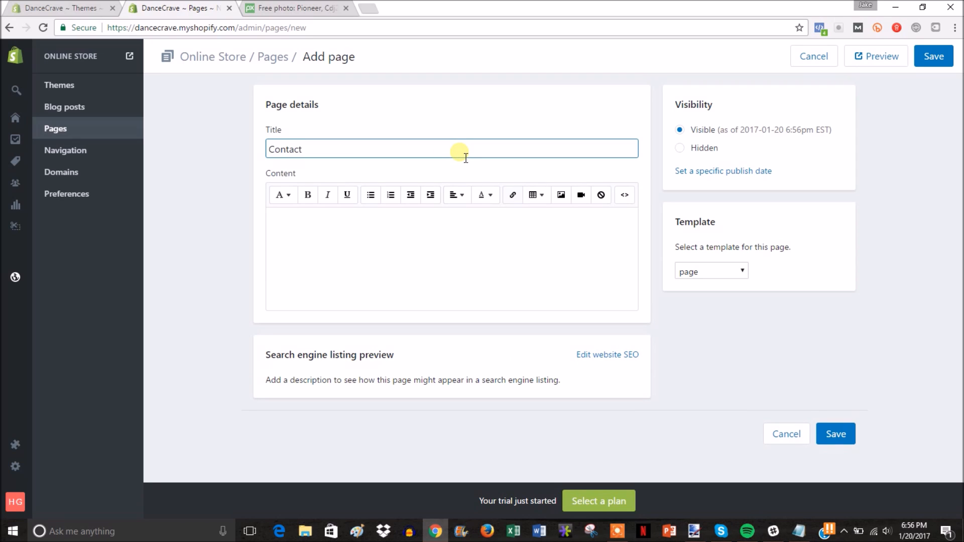
click(727, 268)
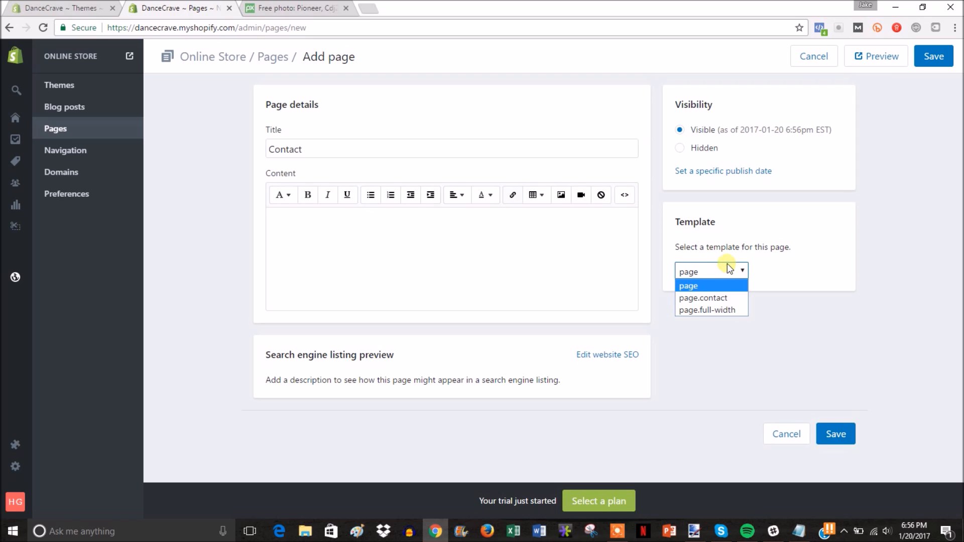
click(724, 296)
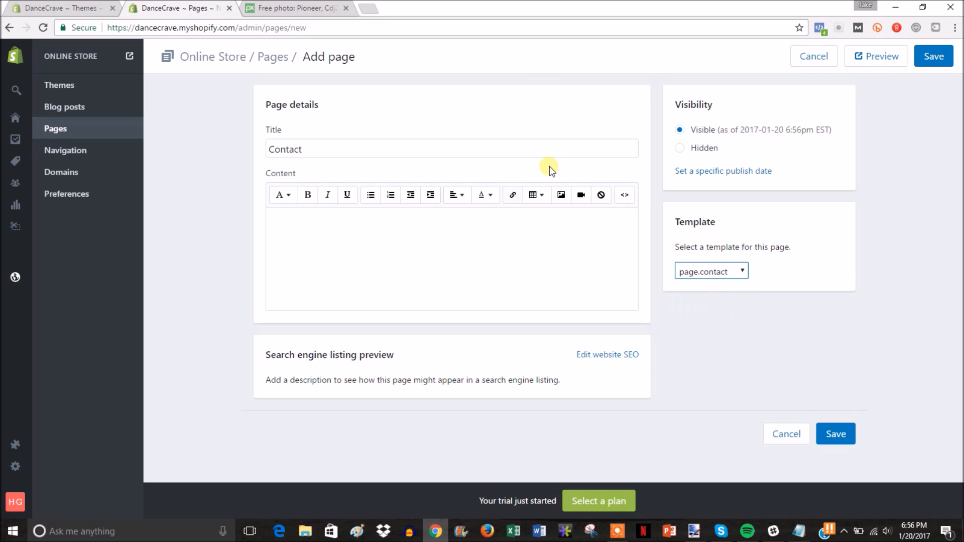
click(834, 436)
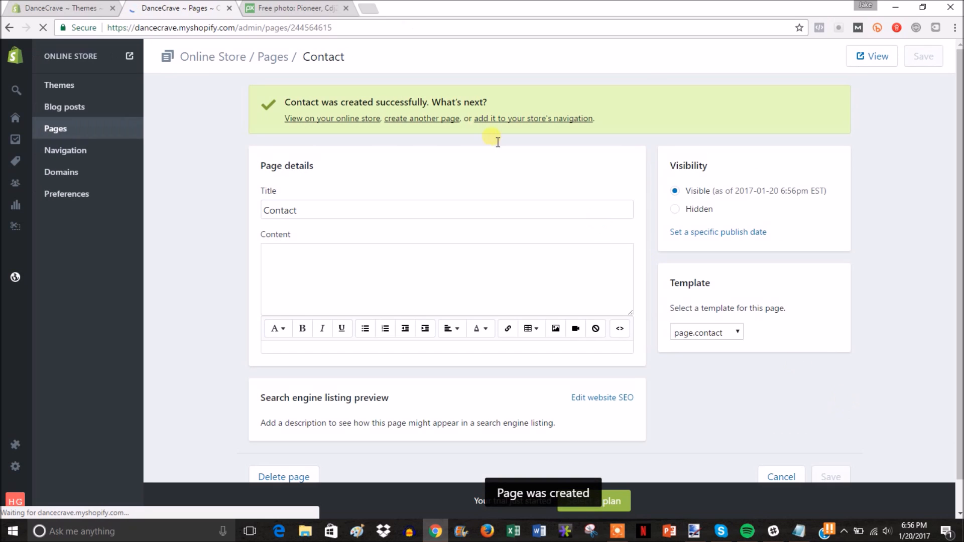
Step: Preview the Contact page's form on the storefront, then start another new page
click(345, 8)
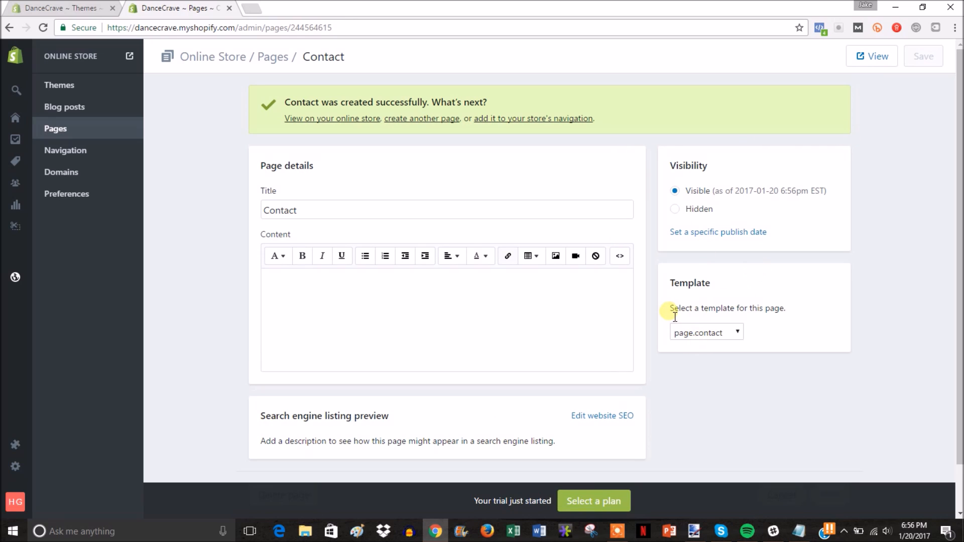
click(861, 59)
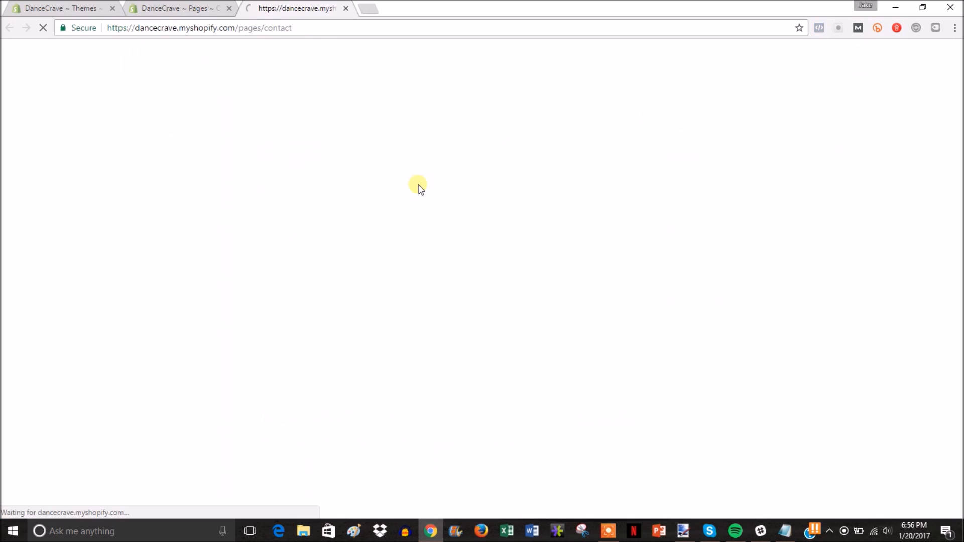
scroll(666, 392, down, 2)
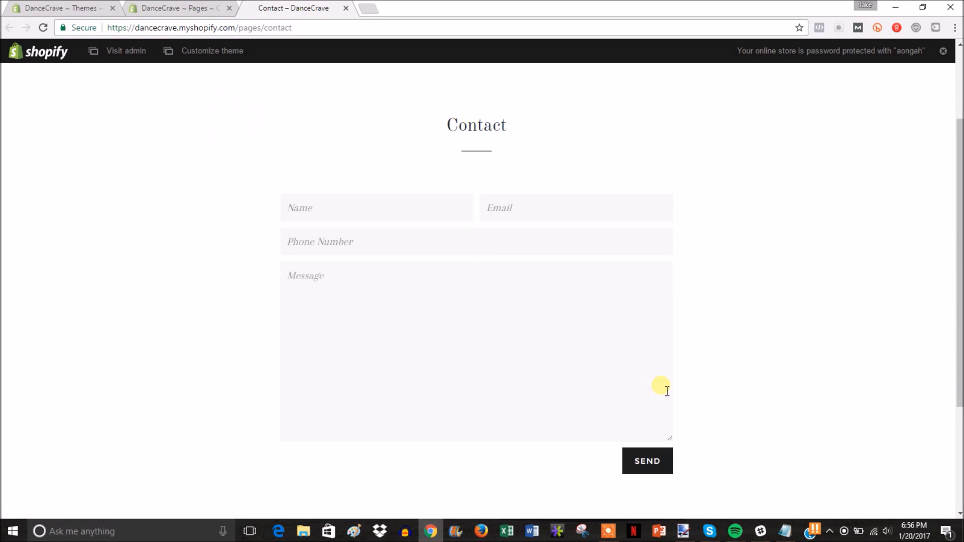
scroll(706, 242, up, 2)
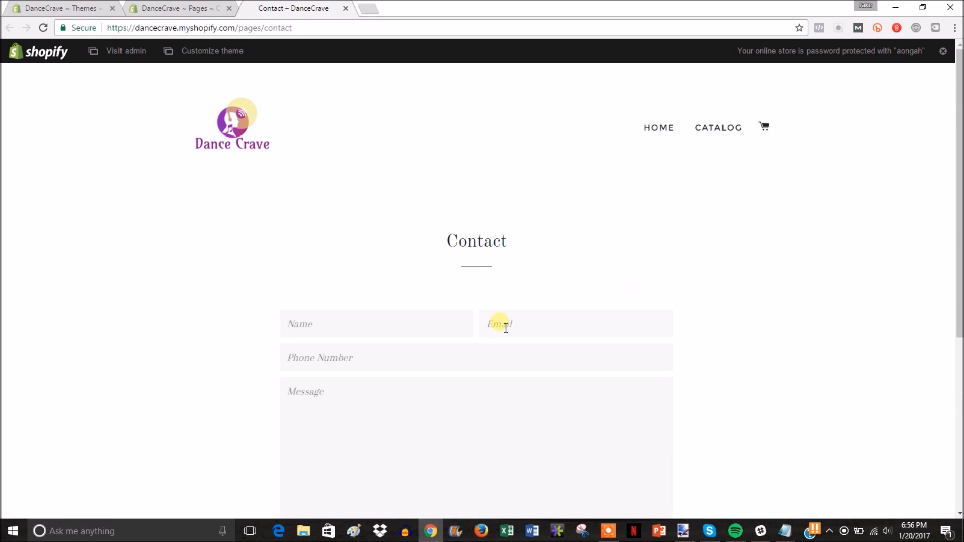
click(346, 8)
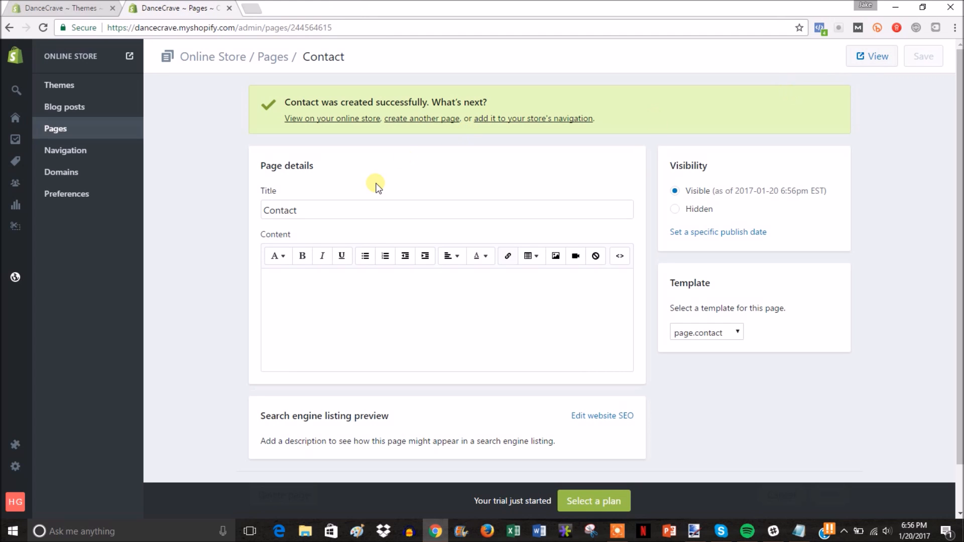
click(417, 120)
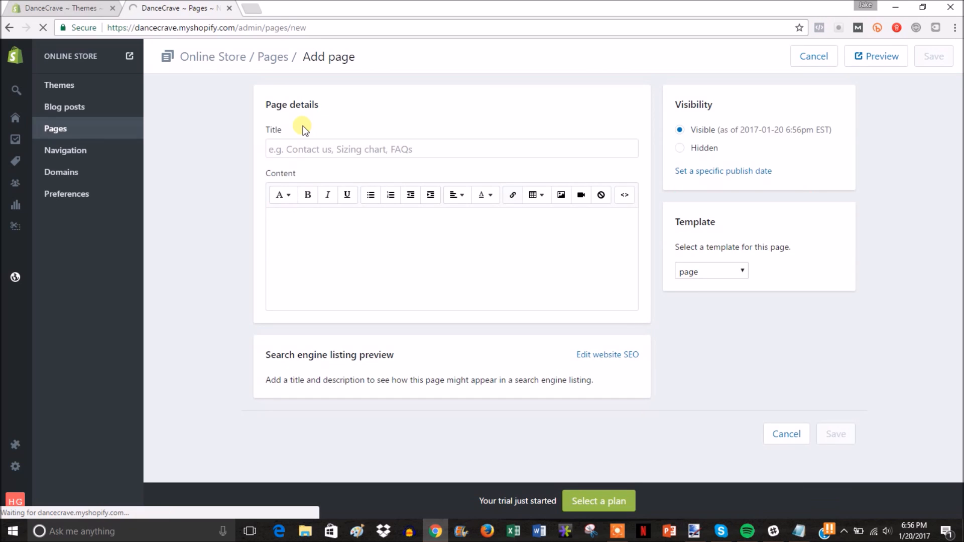
Step: Create and save an 'About Us' page saying Dance Crave serves the dance community with the best products and service
click(385, 150)
text(About Us)
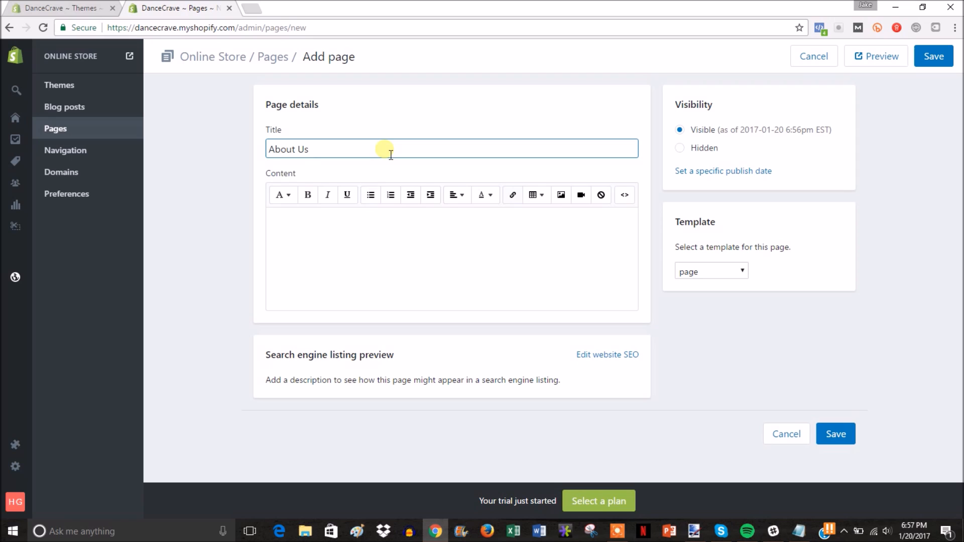
click(329, 227)
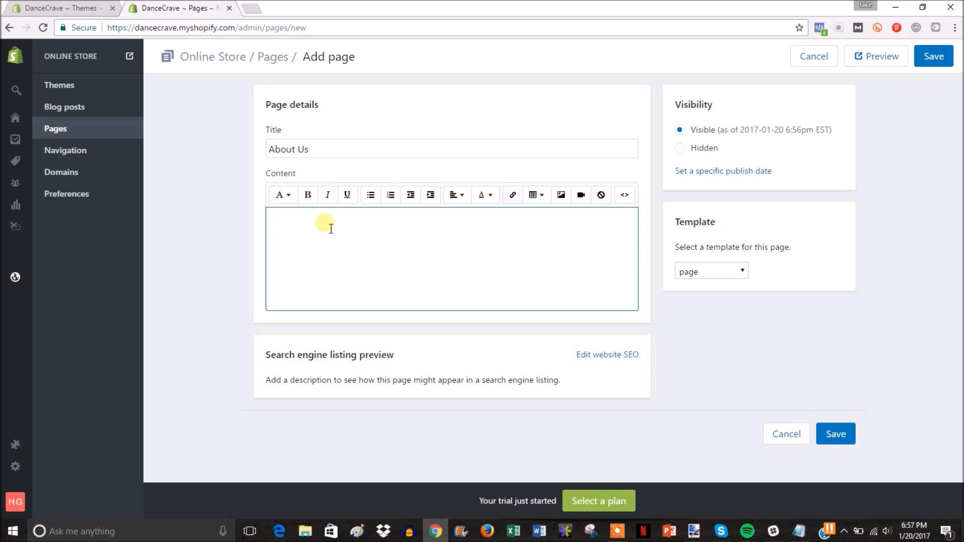
text(Here at Dance Crave we aim to provide the best possible products and service to)
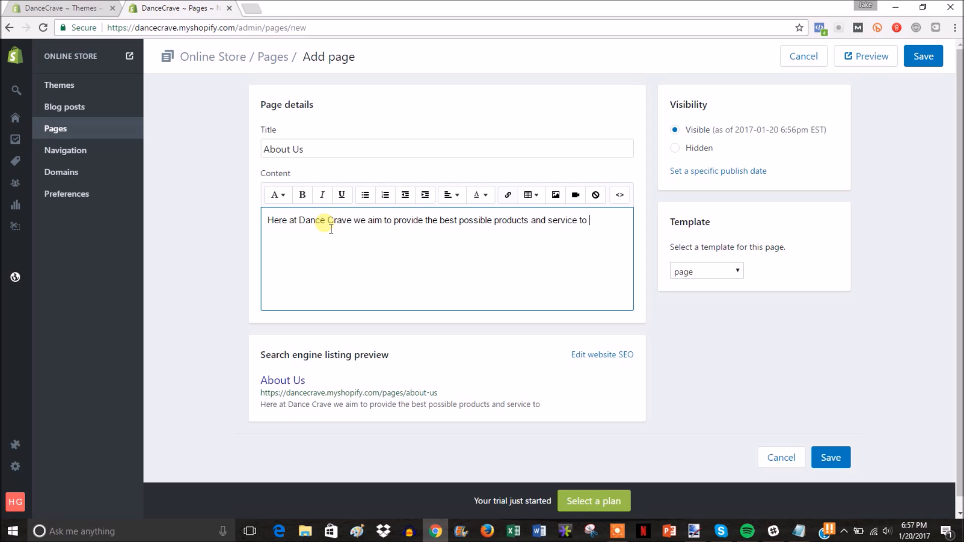
text(dance comm)
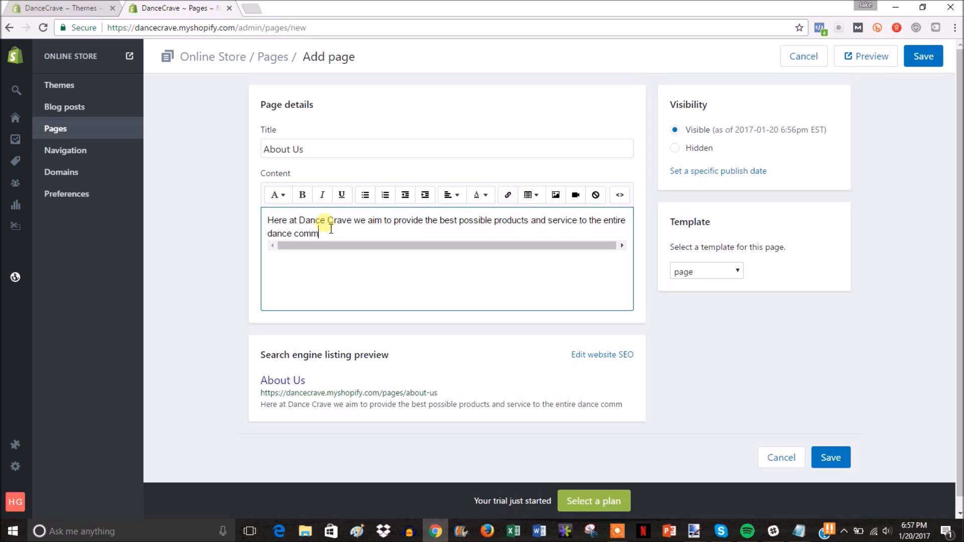
text(unity, if you have any questions please do contact us.)
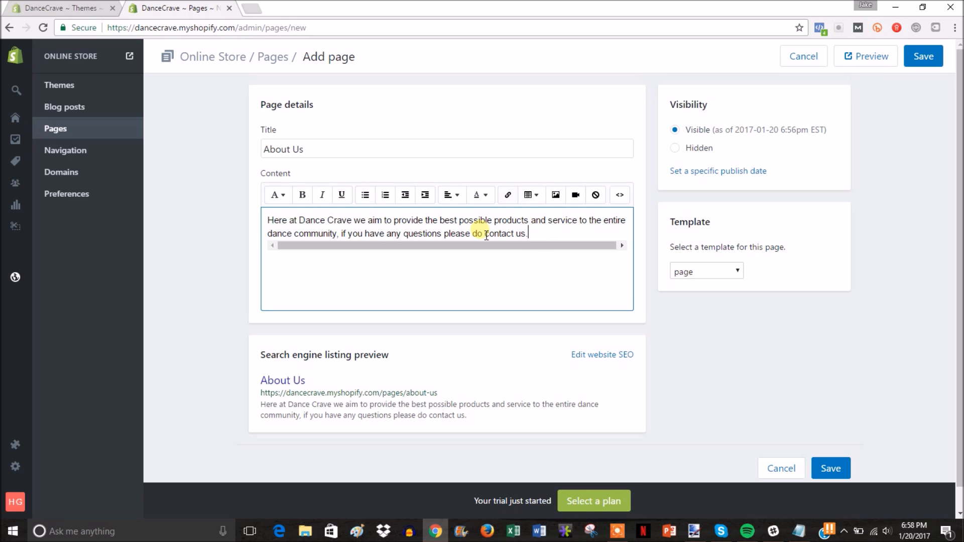
click(831, 465)
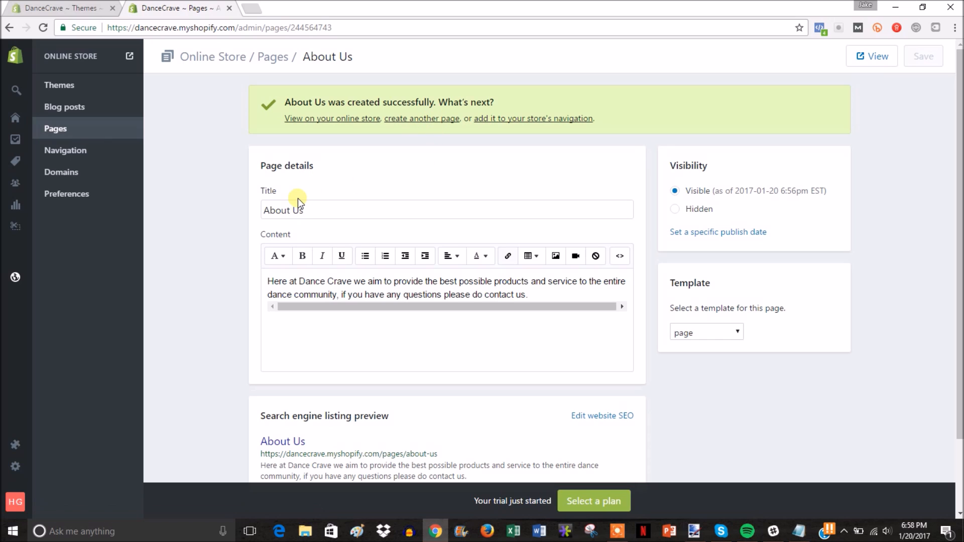
Step: Create and save a new page titled 'FAQ'
click(424, 121)
click(442, 154)
text(FAQ)
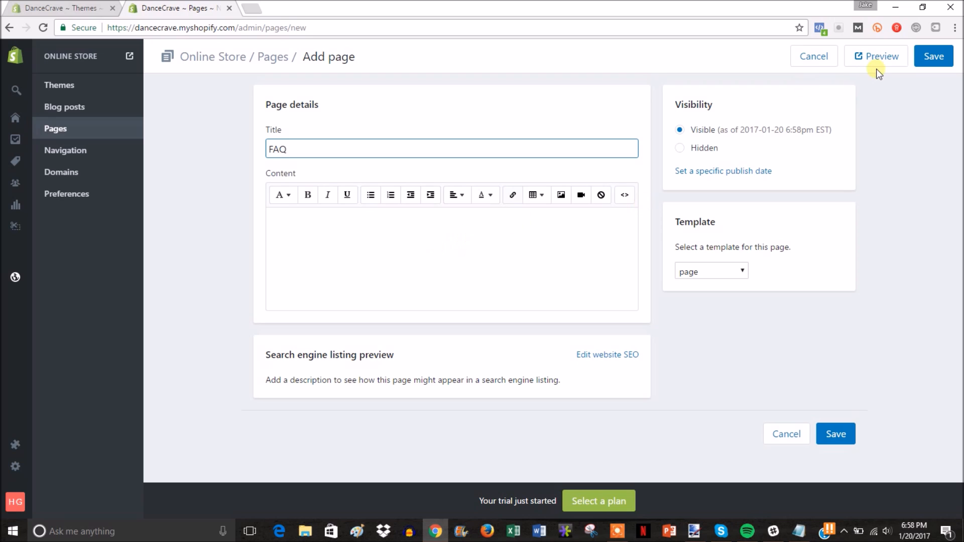
click(936, 68)
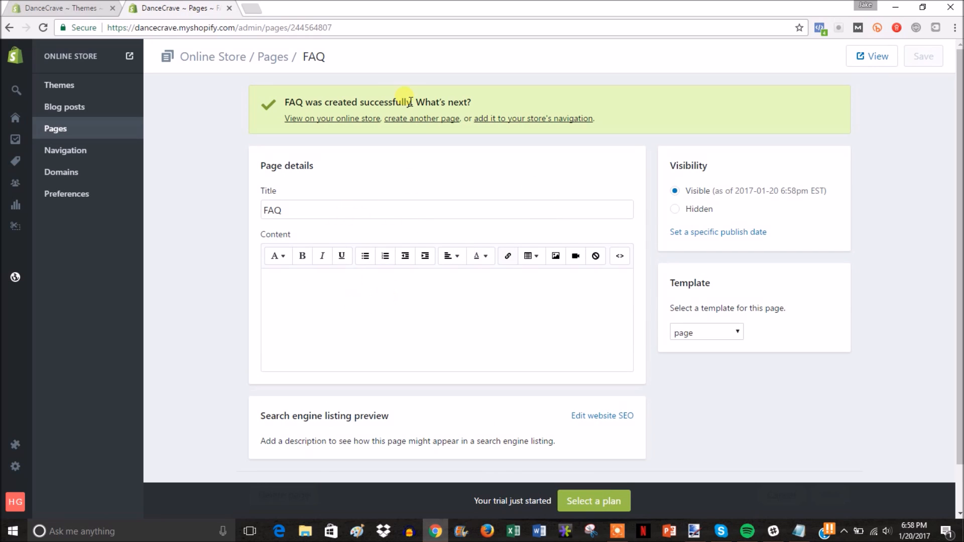
Step: Create and save a new page titled 'Terms/Privacy'
click(421, 118)
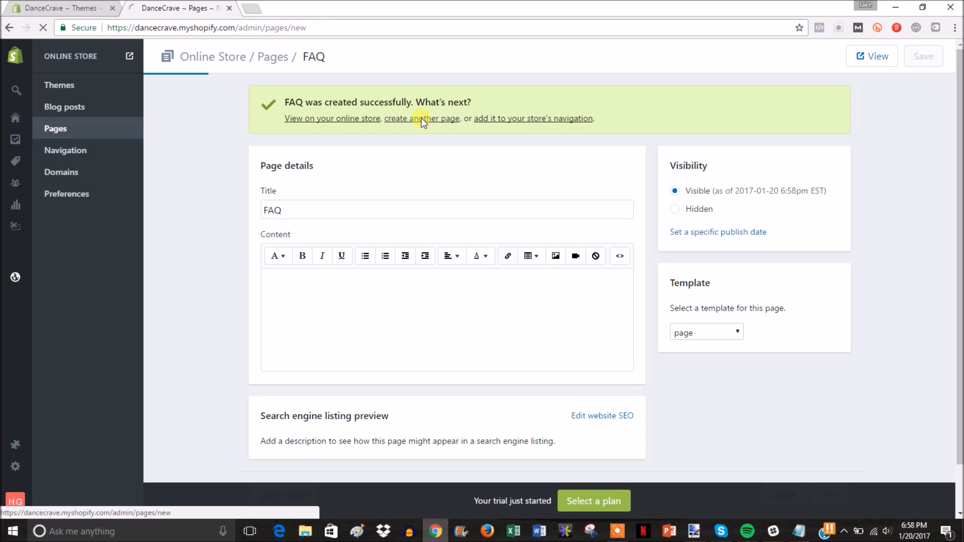
click(394, 152)
text(Terms/Privacy)
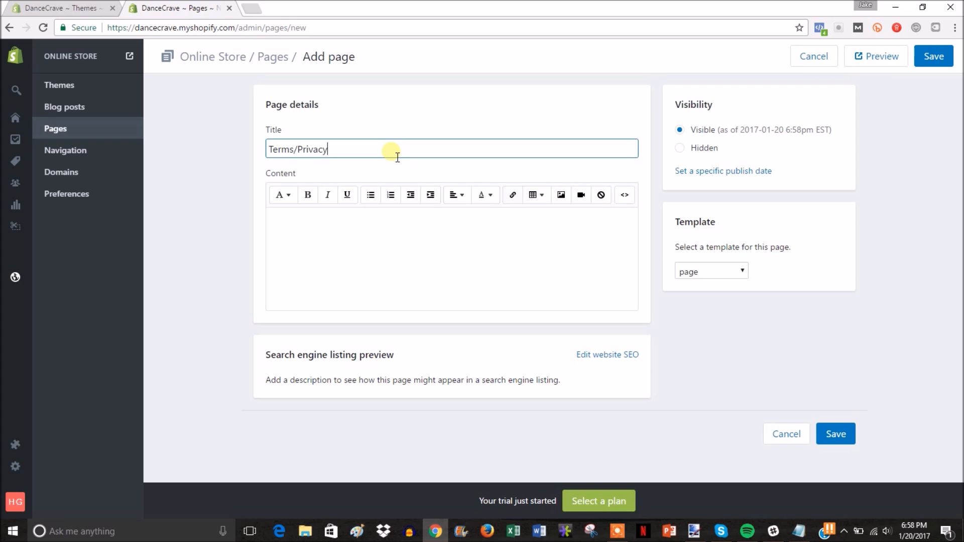
click(942, 62)
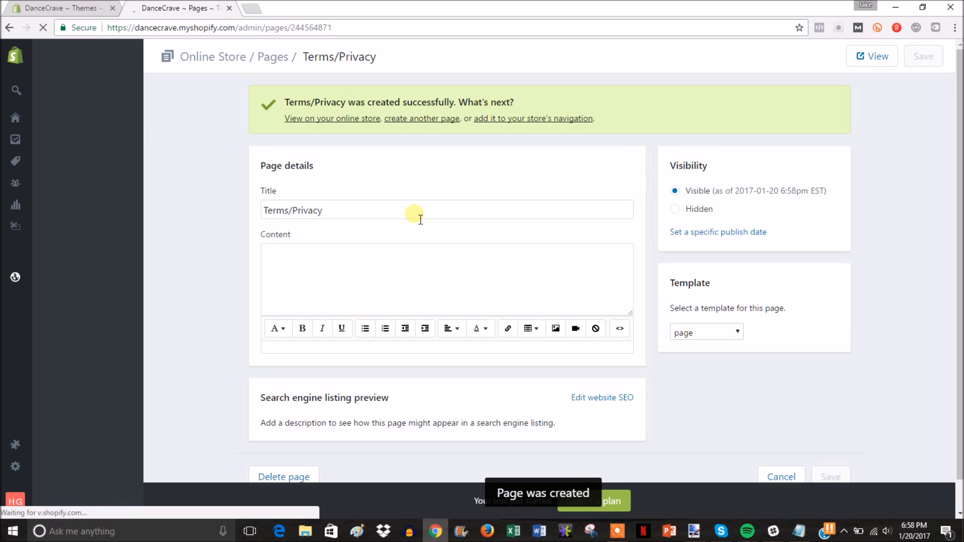
Step: Create and save a new page titled 'Refunds'
click(440, 122)
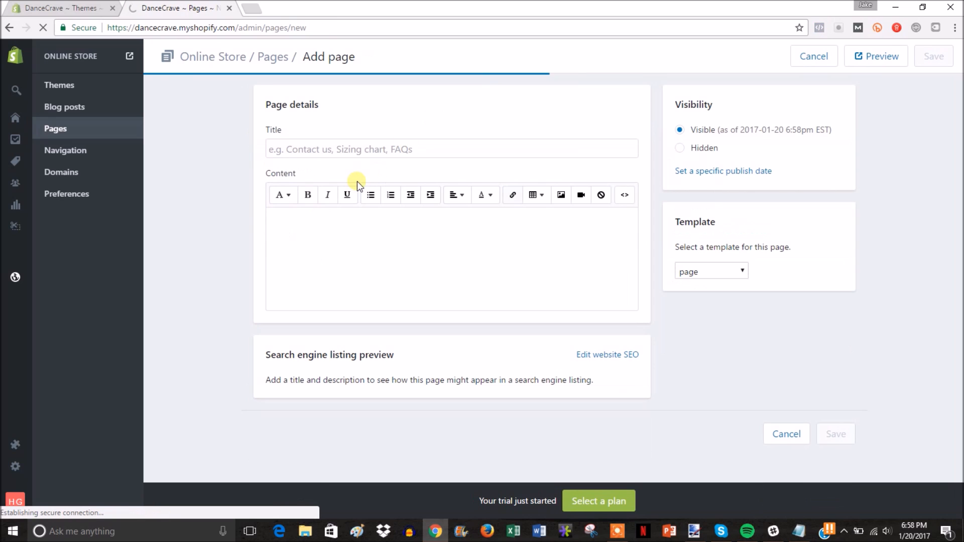
click(424, 157)
text(Refunds)
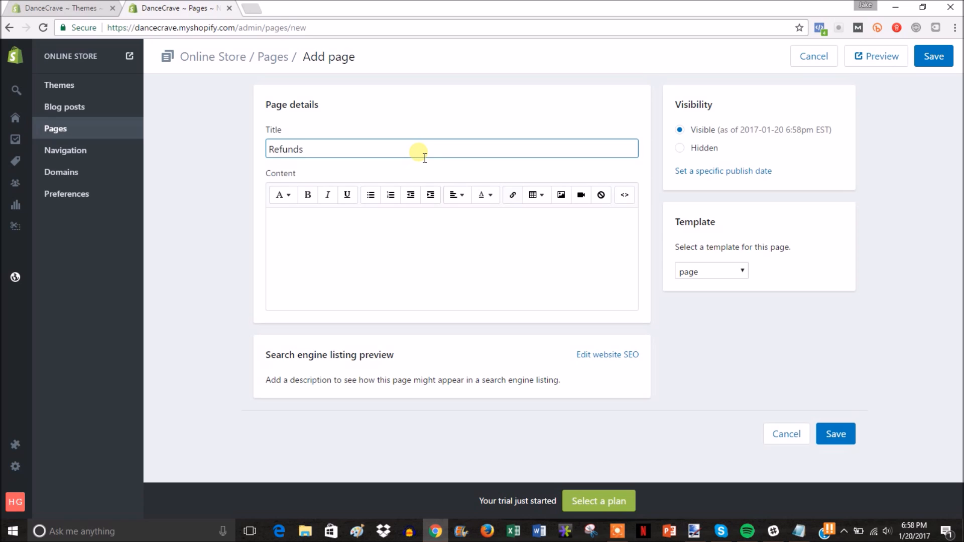
click(933, 57)
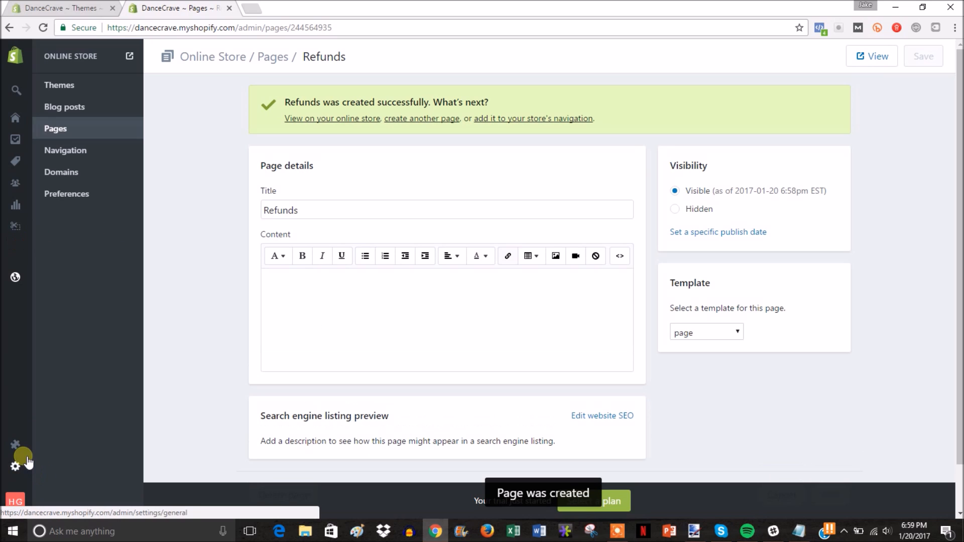
Step: Generate sample refund, privacy and terms of service policies in Settings > Checkout
mouse_move(38, 447)
click(60, 469)
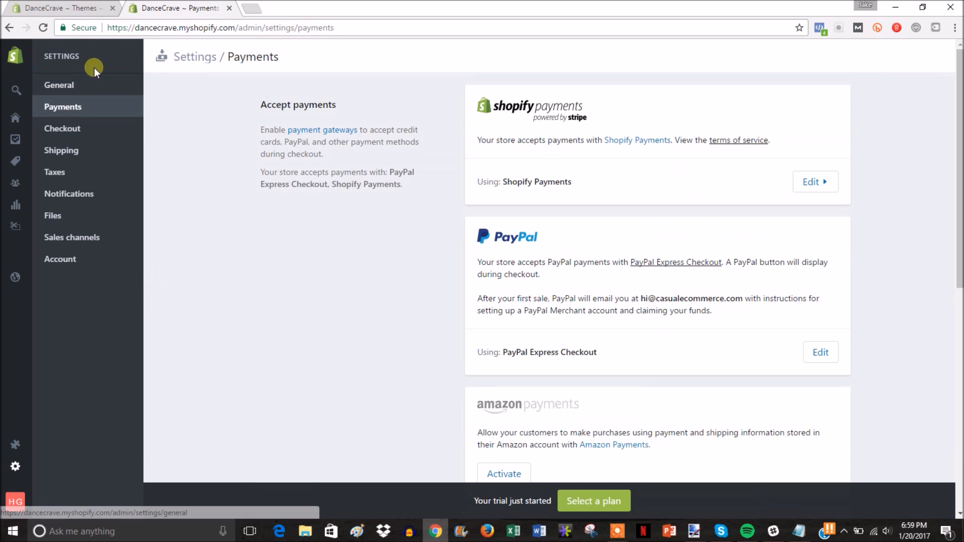
click(73, 128)
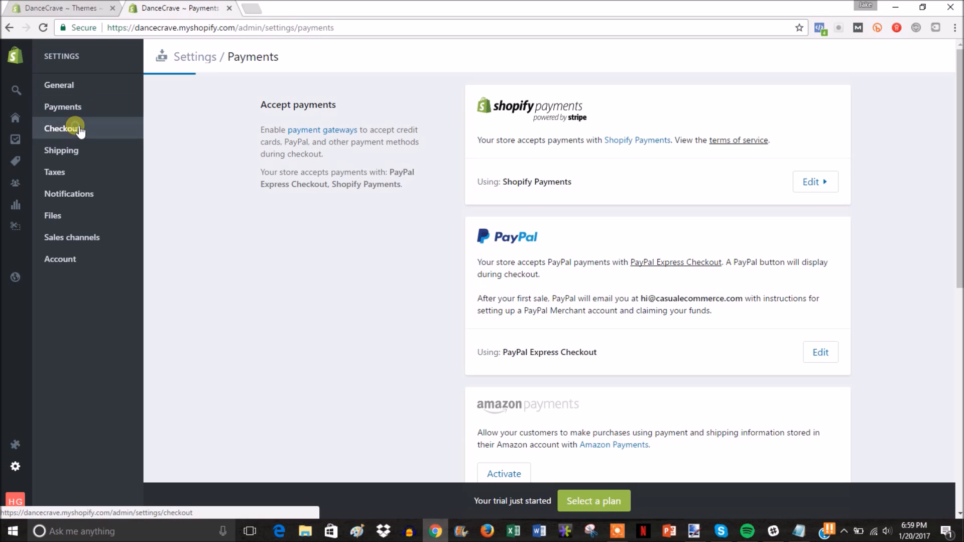
scroll(543, 246, down, 12)
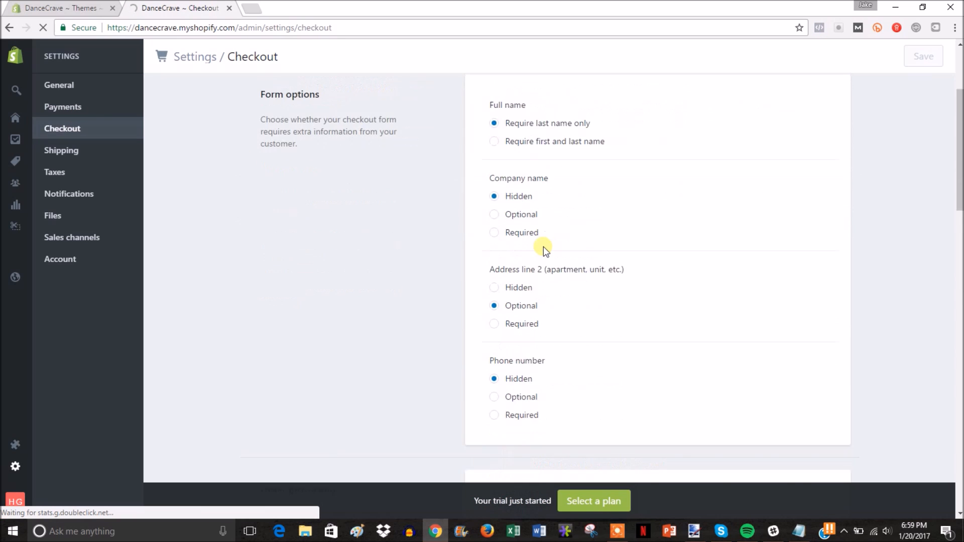
scroll(543, 246, down, 8)
scroll(543, 246, up, 3)
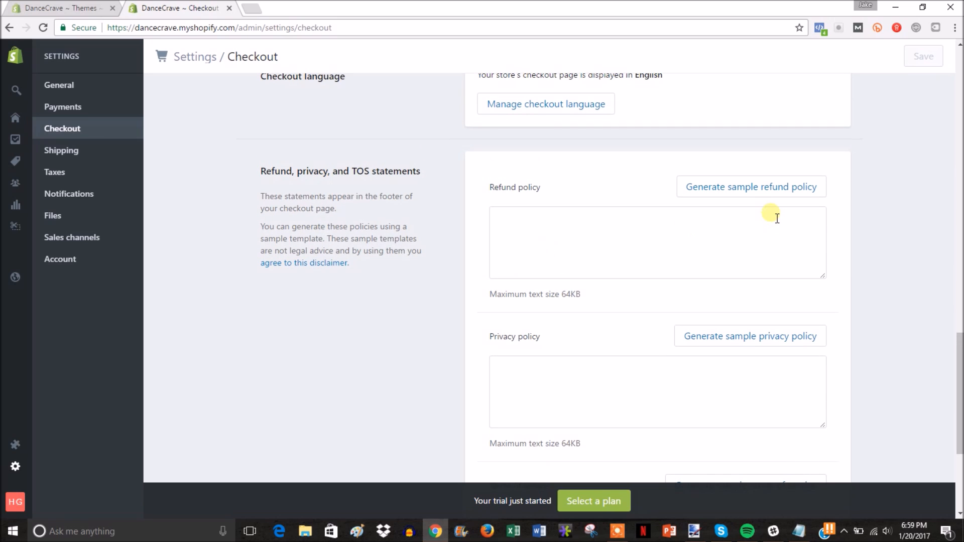
click(758, 190)
click(750, 408)
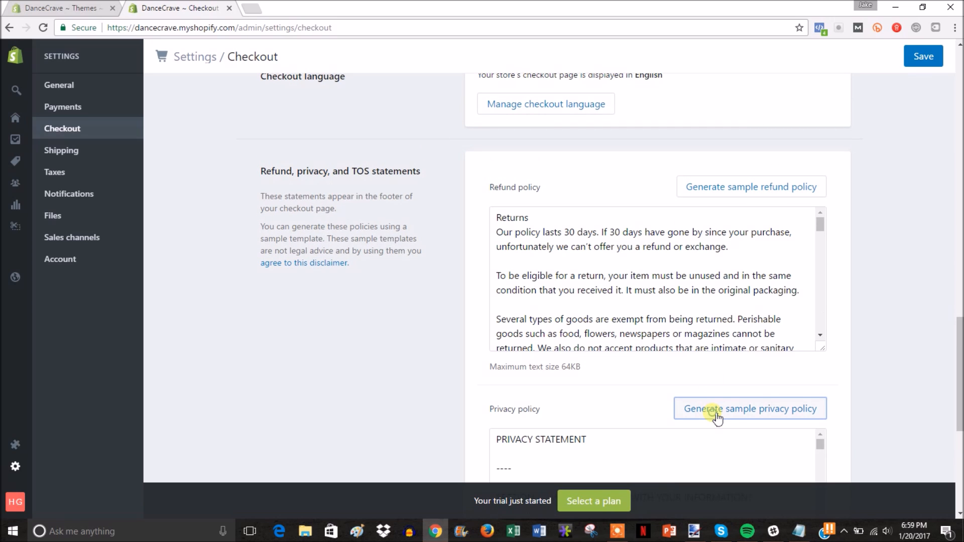
drag(959, 326, 959, 377)
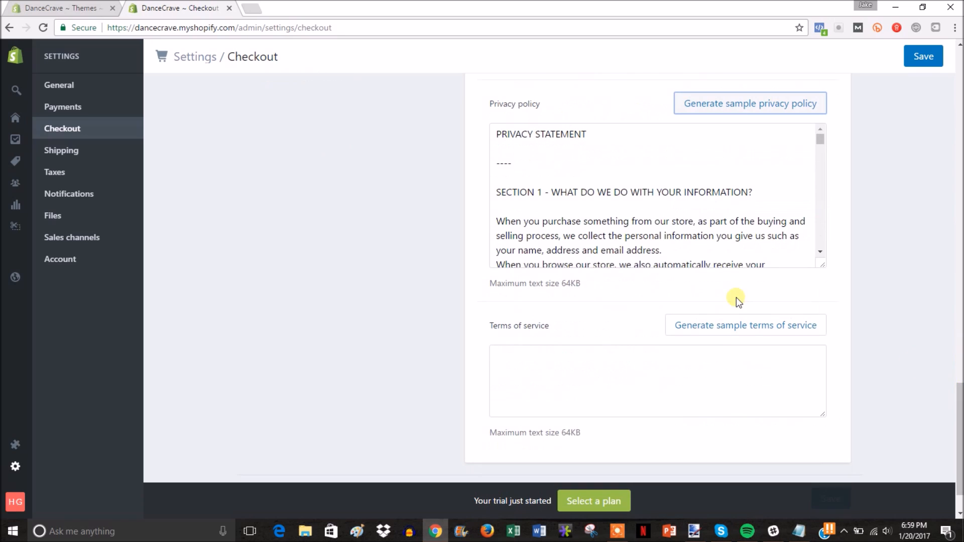
click(723, 323)
Step: Select the sample terms of service text and show the store's Pages list in a new tab
scroll(925, 275, up, 1)
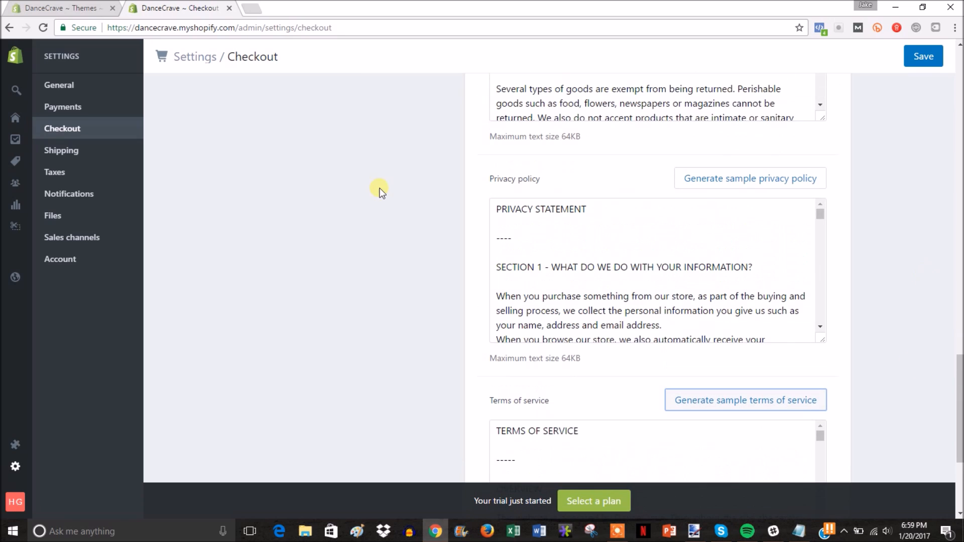
mouse_move(26, 285)
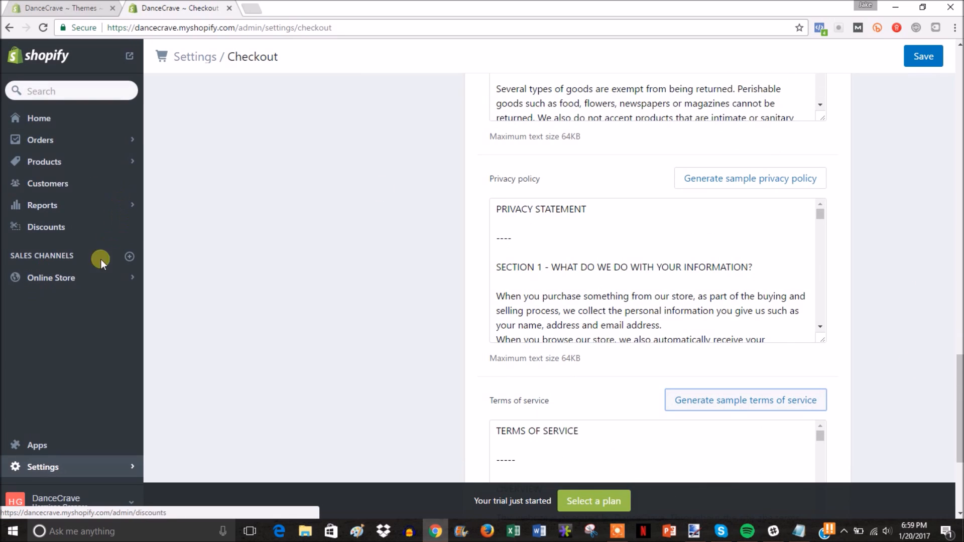
right_click(103, 284)
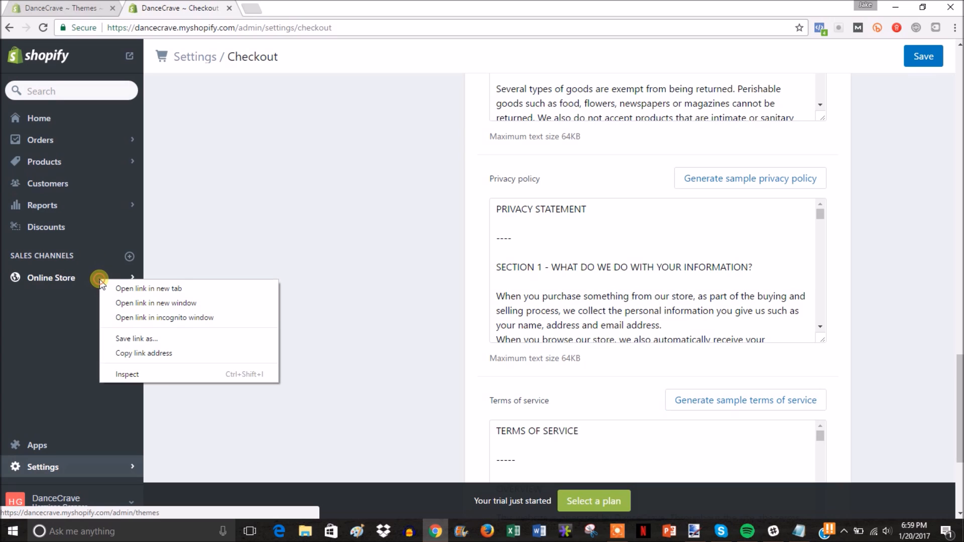
click(113, 285)
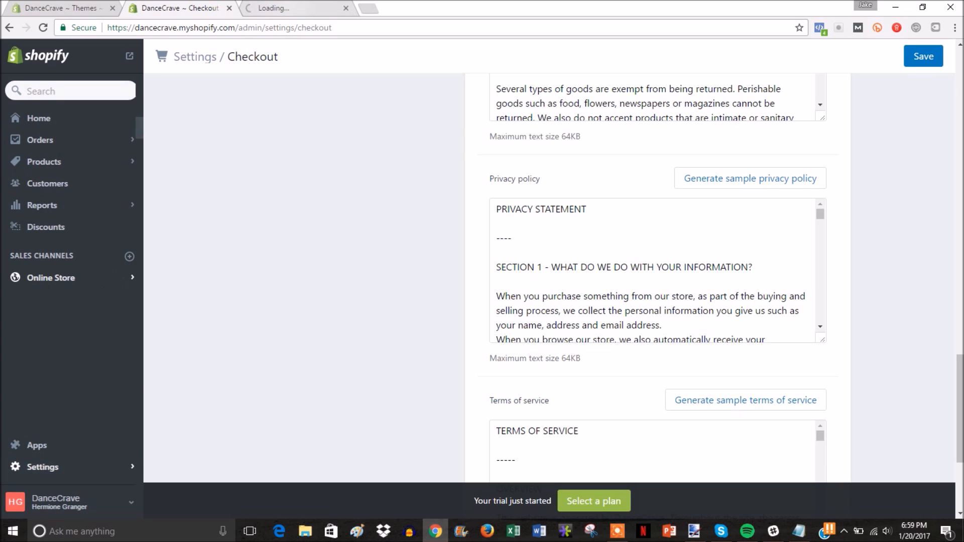
scroll(467, 332, down, 2)
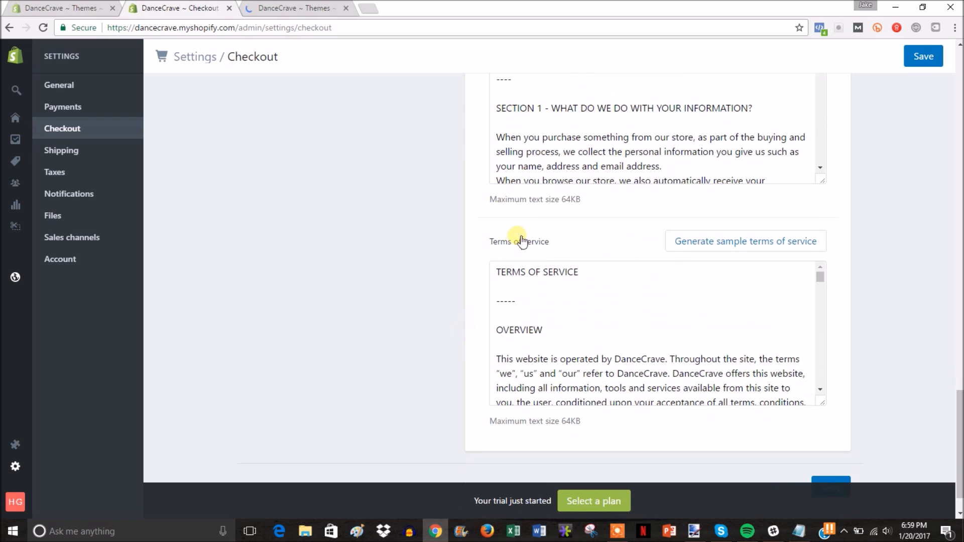
drag(495, 271, 744, 454)
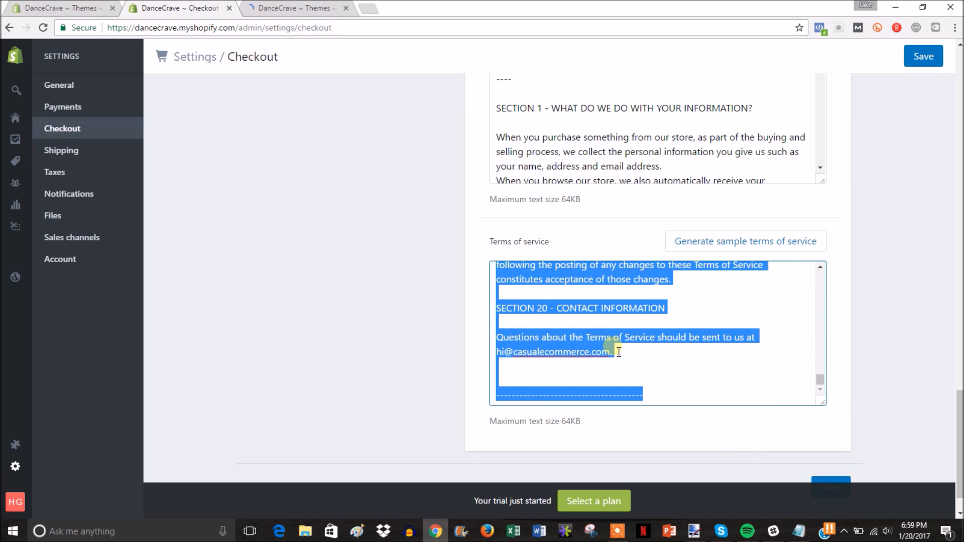
click(296, 8)
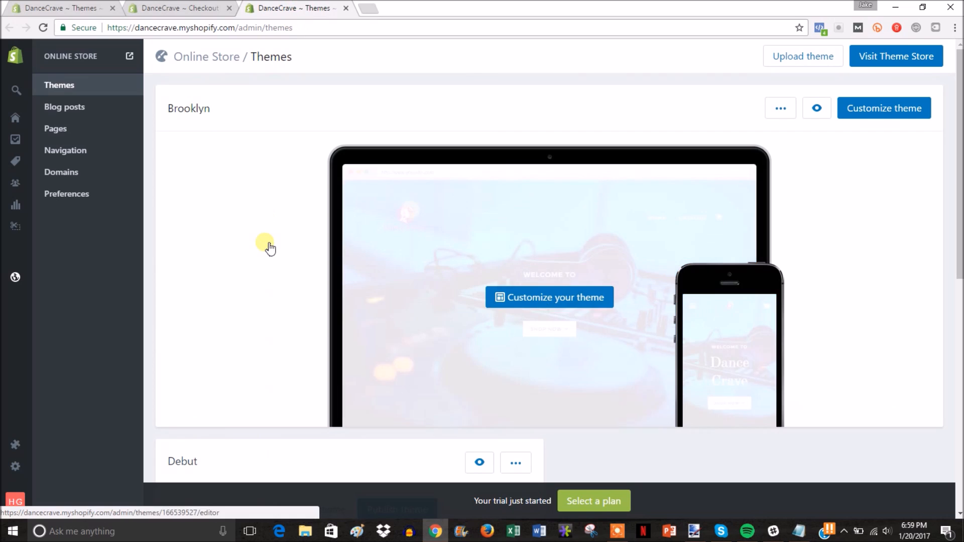
click(60, 131)
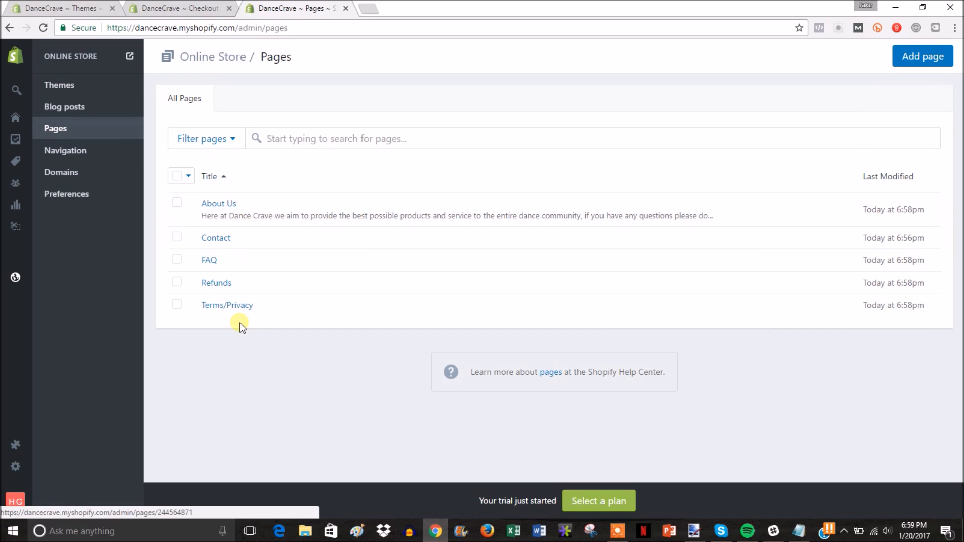
Step: Paste the terms of service into the Terms/Privacy page content
click(247, 313)
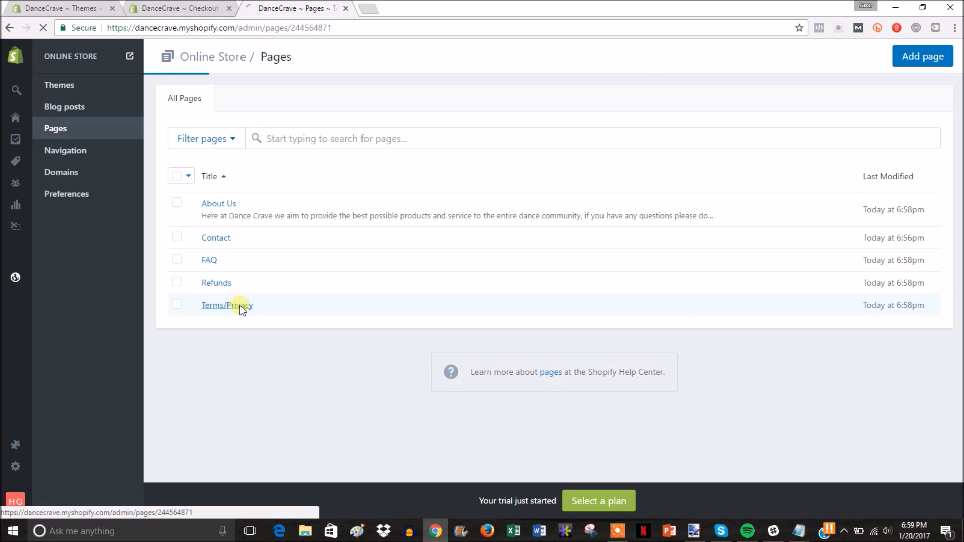
click(366, 201)
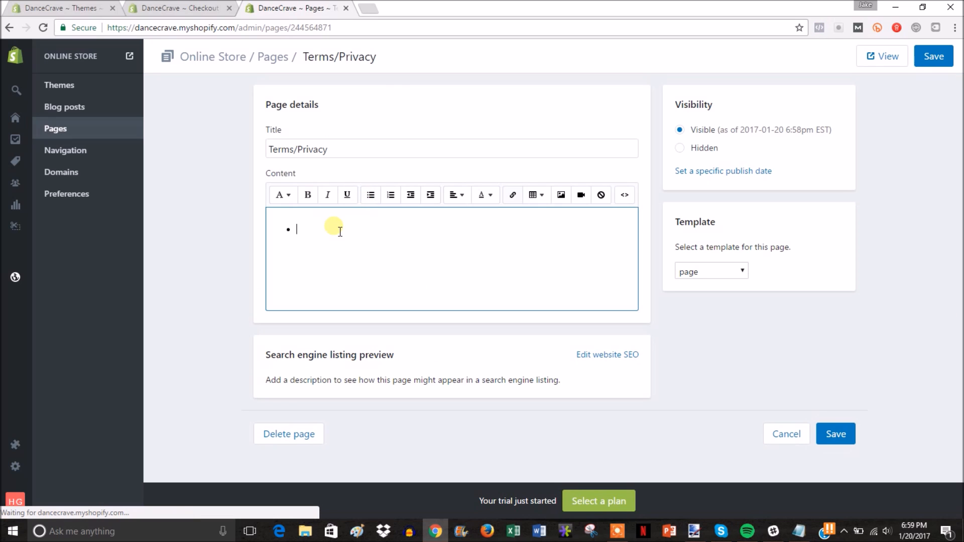
key(BackSpace)
key(ctrl+v)
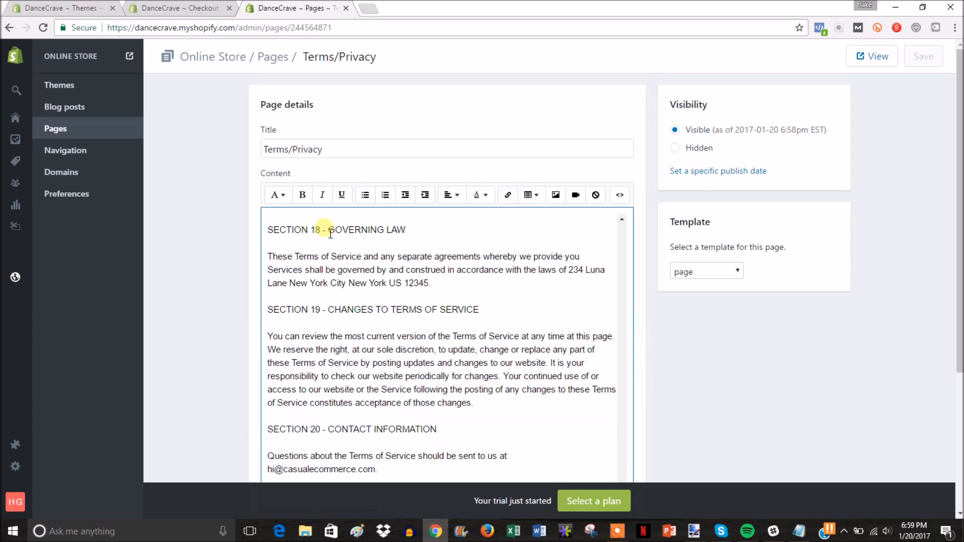
scroll(820, 363, down, 3)
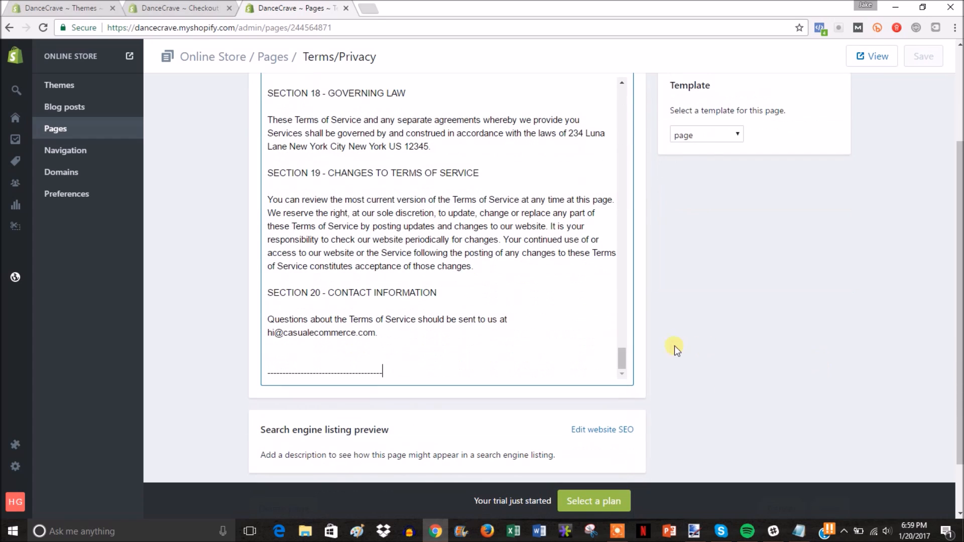
Step: Copy the sample privacy policy, paste it below the terms, and save the Terms/Privacy page
key(ctrl+shift+Tab)
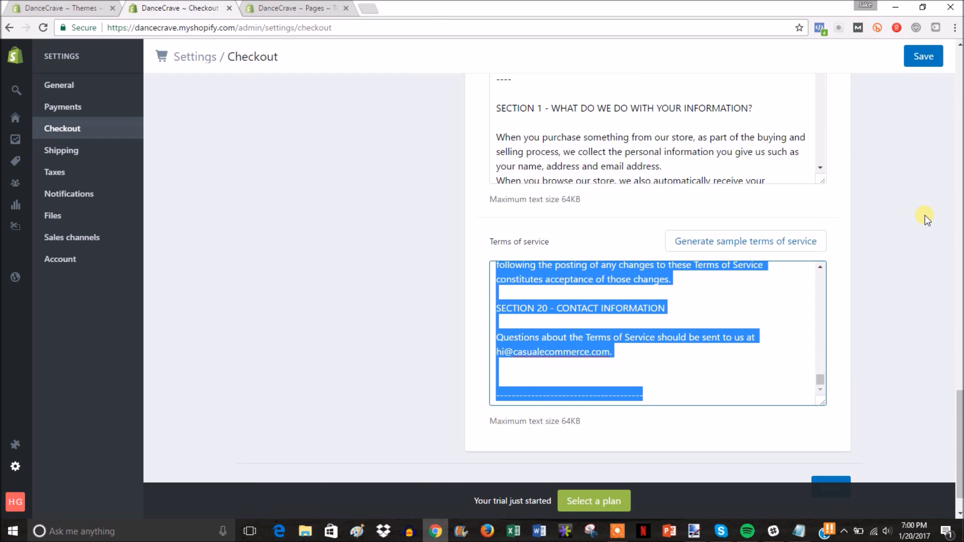
scroll(926, 219, up, 3)
drag(492, 230, 728, 407)
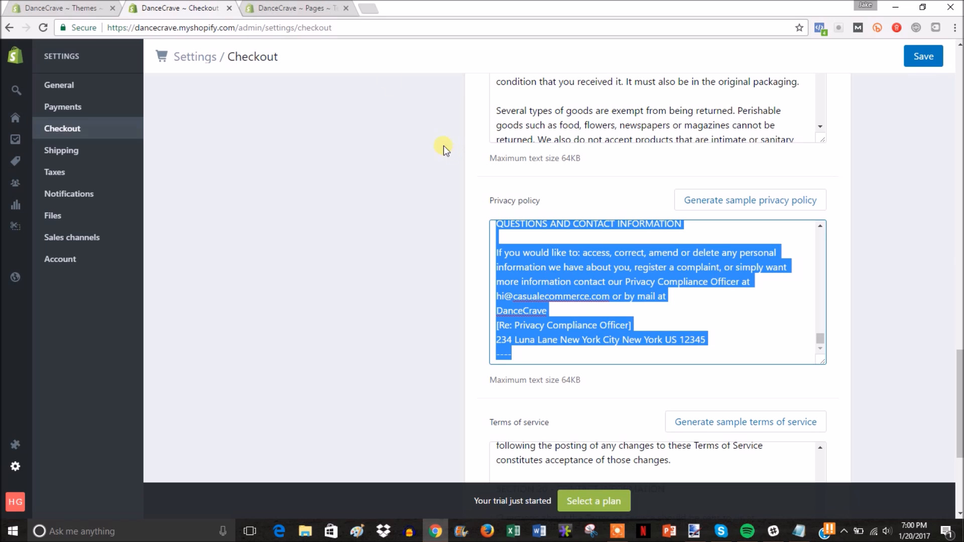
key(ctrl+Tab)
click(428, 376)
key(Return)
key(Return)
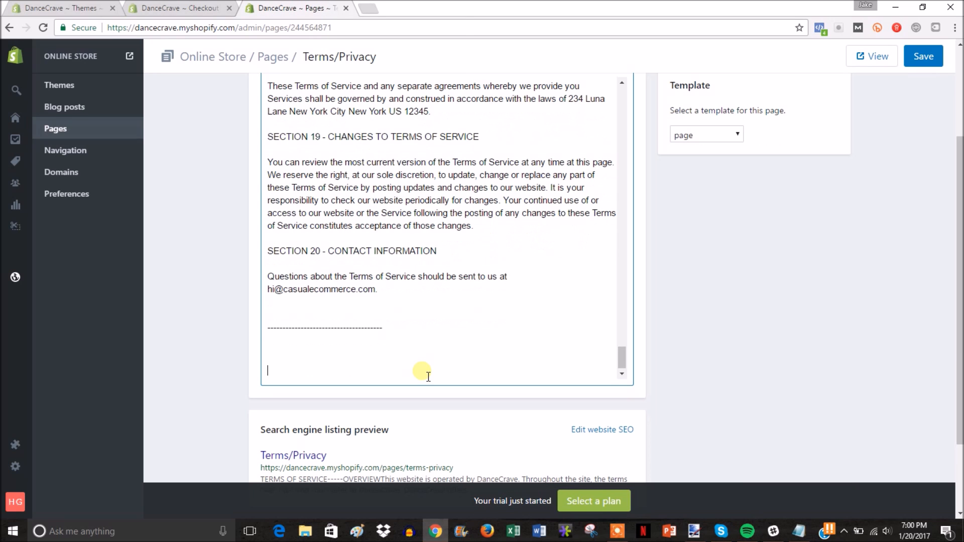
key(ctrl+v)
click(924, 57)
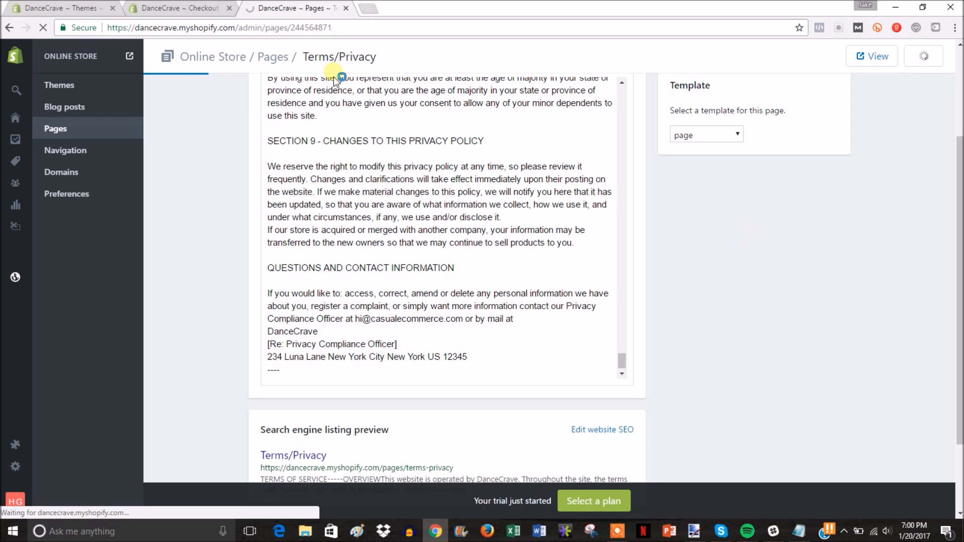
Step: Select the sample refund policy text in checkout settings and return to the Pages list
click(178, 8)
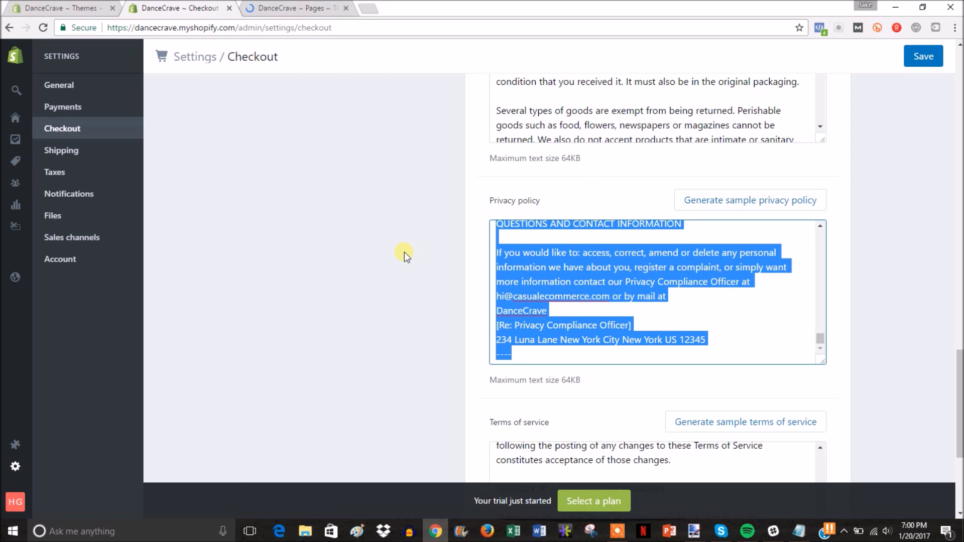
scroll(405, 252, up, 3)
scroll(405, 252, up, 1)
drag(498, 220, 748, 413)
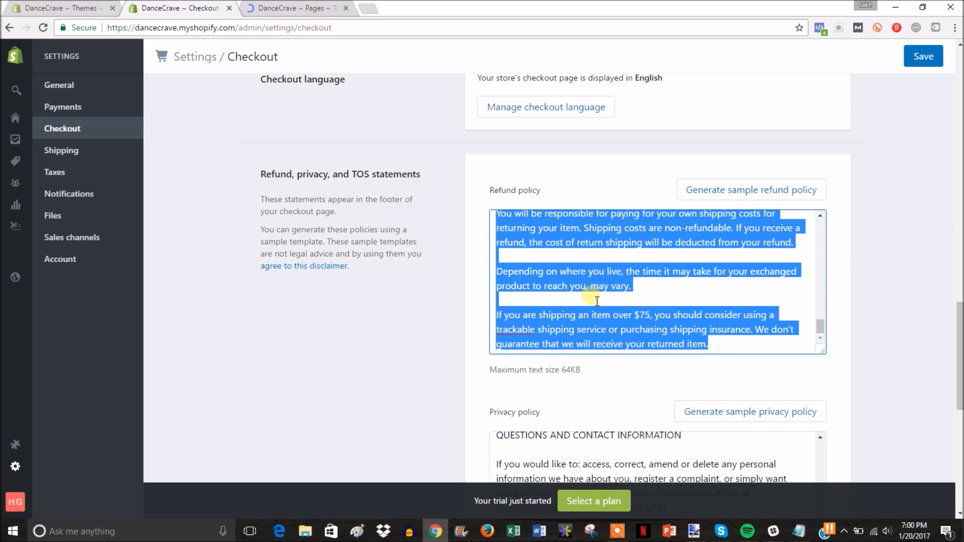
click(297, 8)
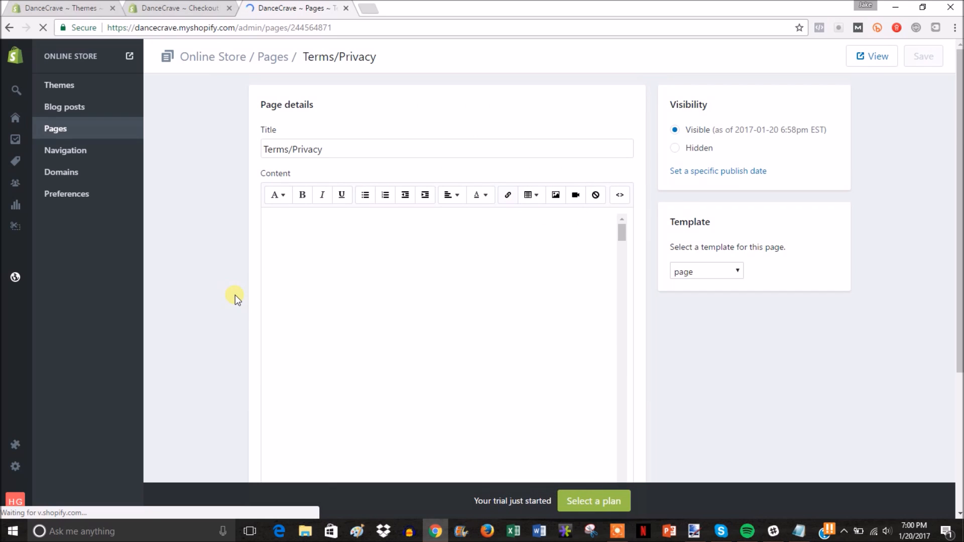
click(70, 129)
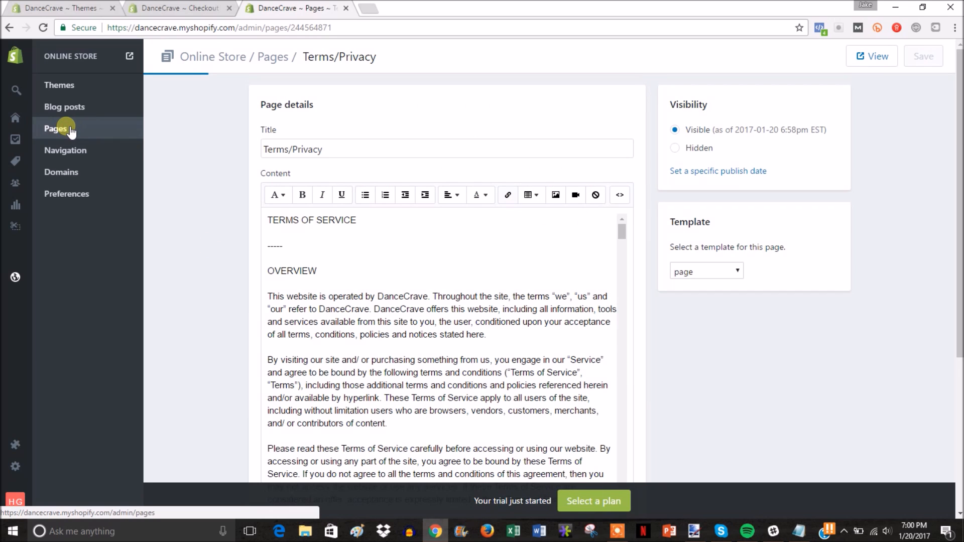
Step: Paste the 30-day returns policy into the Refunds page, save it, and return to Pages
click(214, 282)
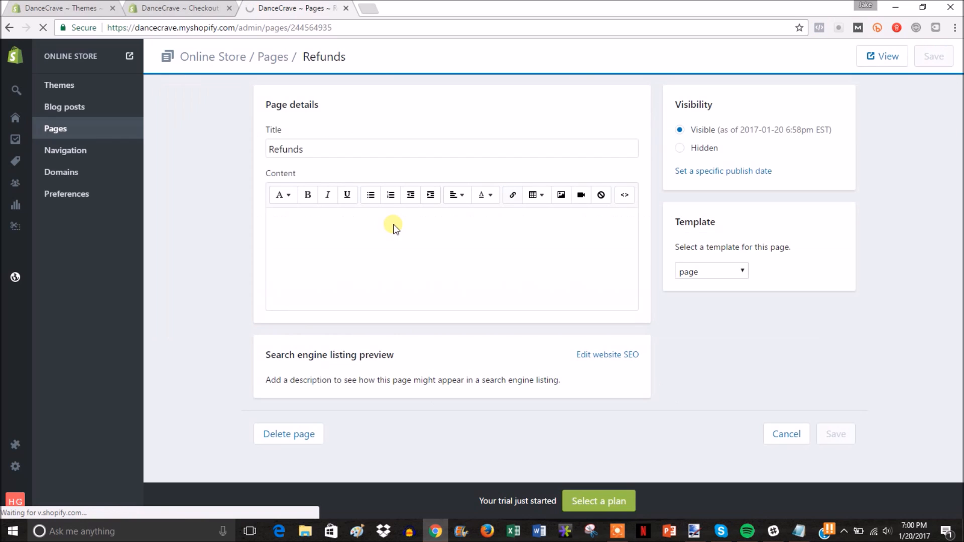
click(410, 236)
key(ctrl+v)
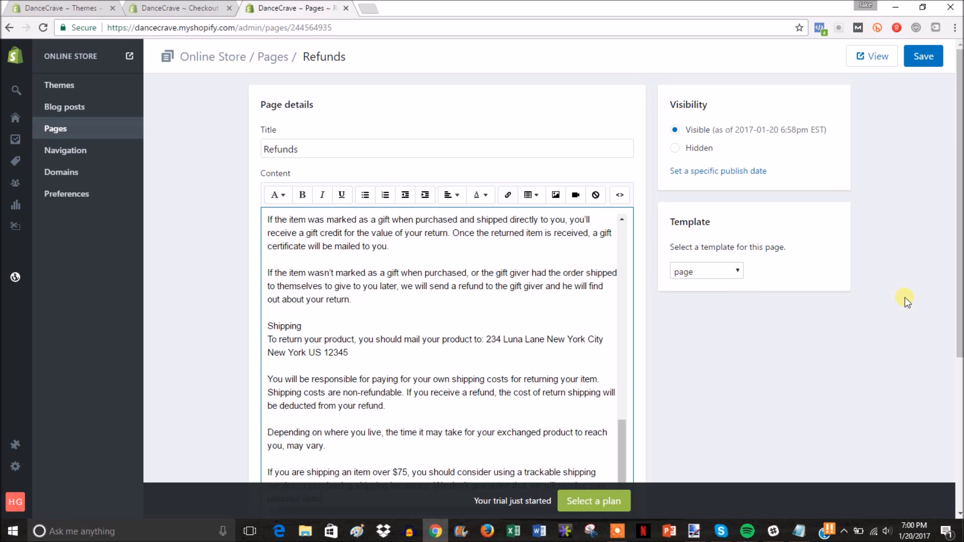
click(933, 64)
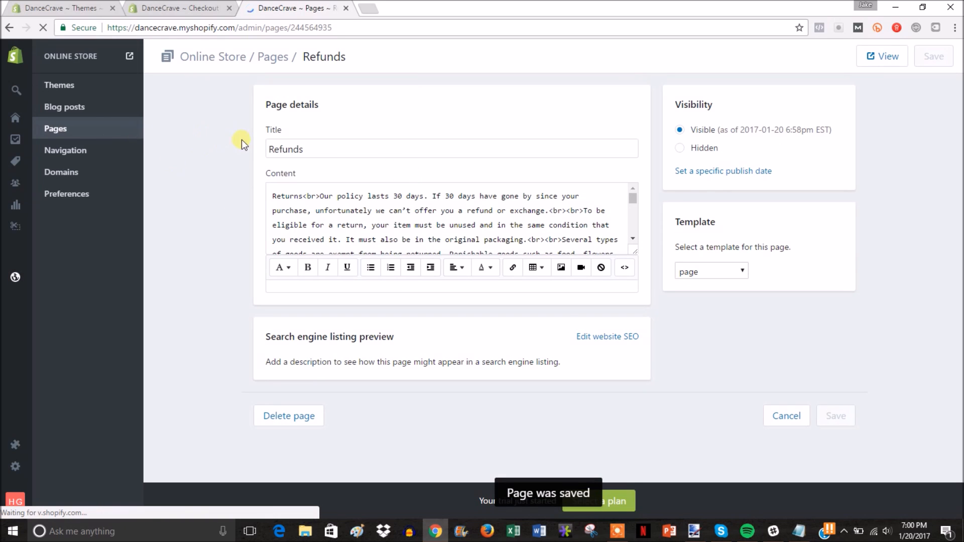
click(66, 132)
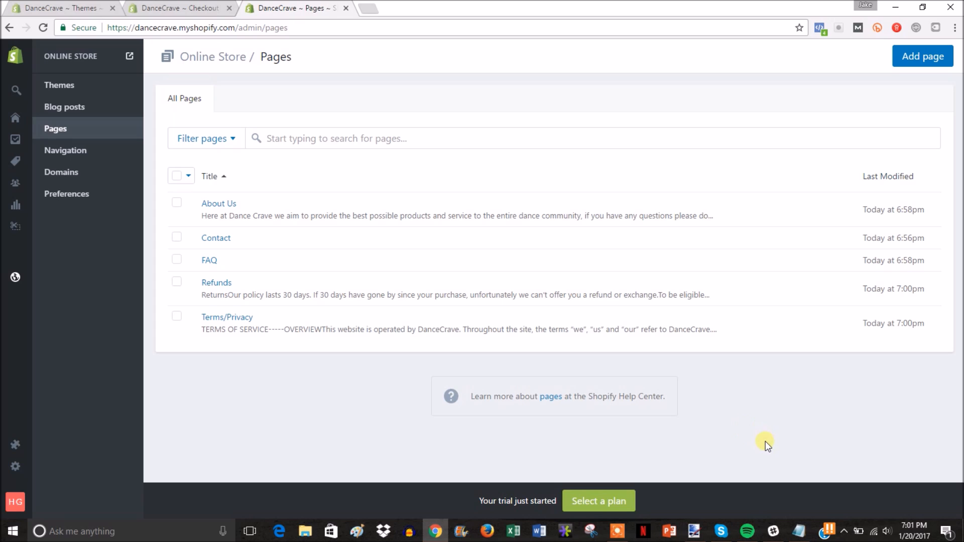
Step: Delete the '-Add basic pages' line and its blank line from the Notepad to-do list, then go to Shopify Navigation
click(798, 533)
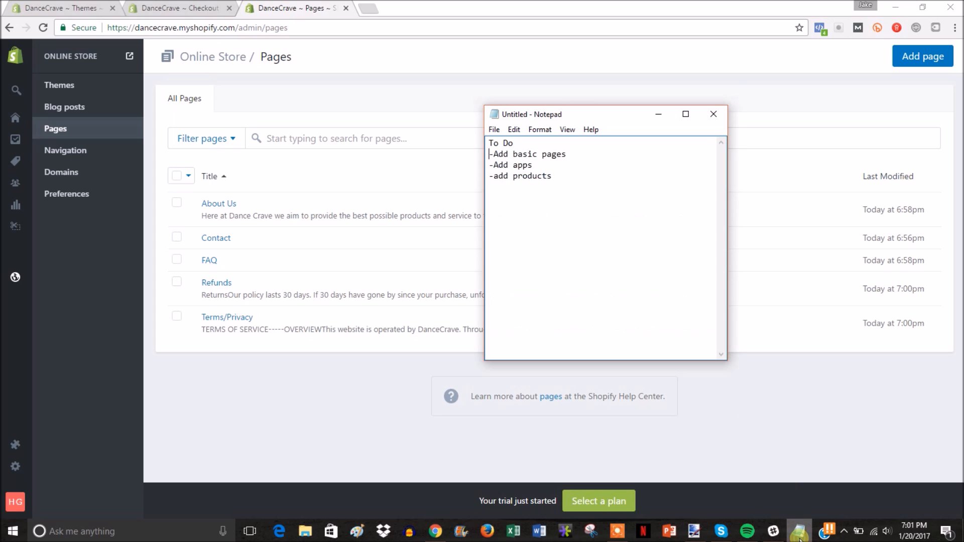
click(569, 154)
key(shift+Home)
key(BackSpace)
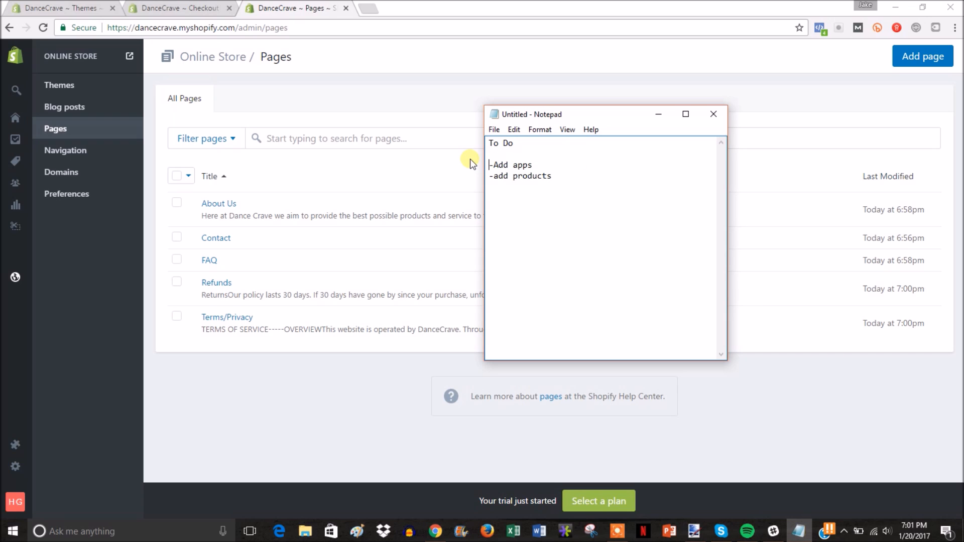
key(BackSpace)
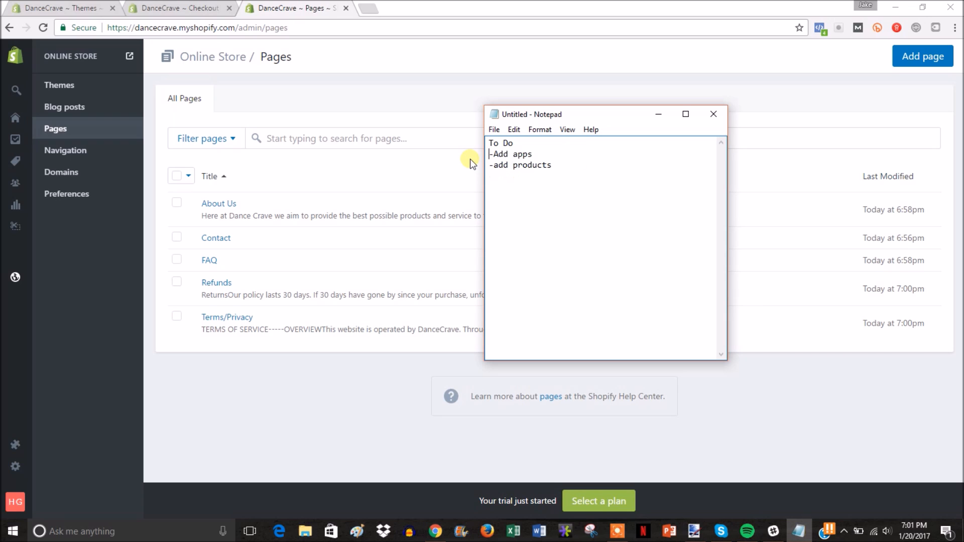
click(271, 362)
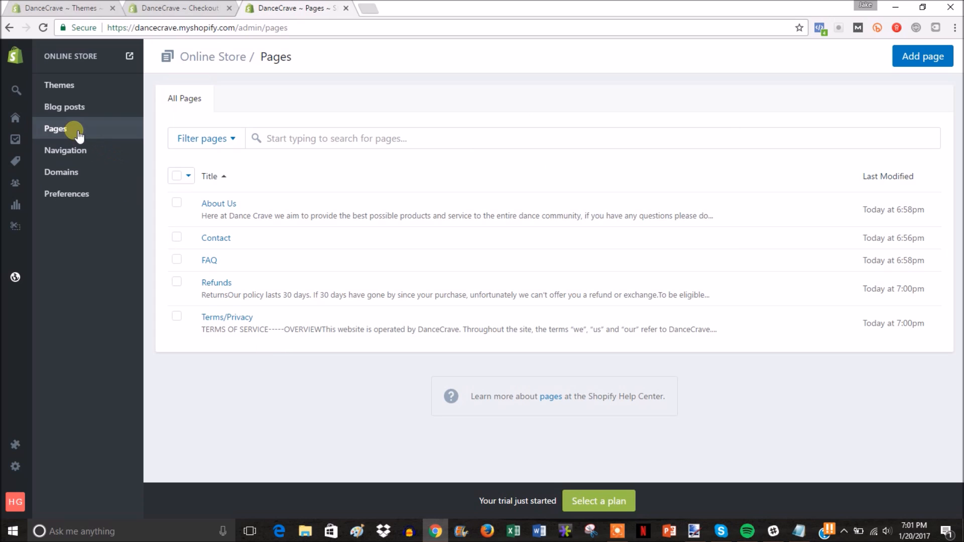
click(74, 149)
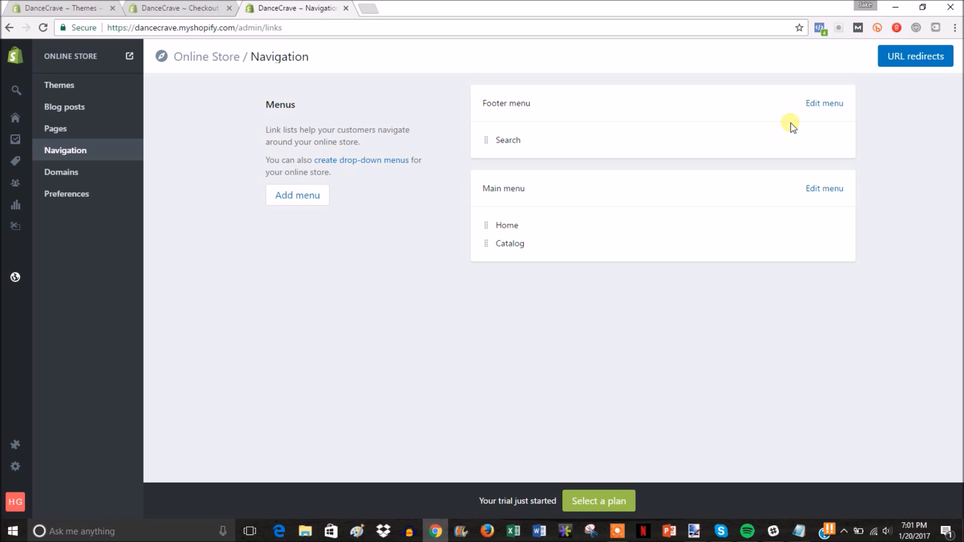
Step: Open the Footer menu editor, confirm the storefront footer shows only Search, and add a blank item row
click(825, 103)
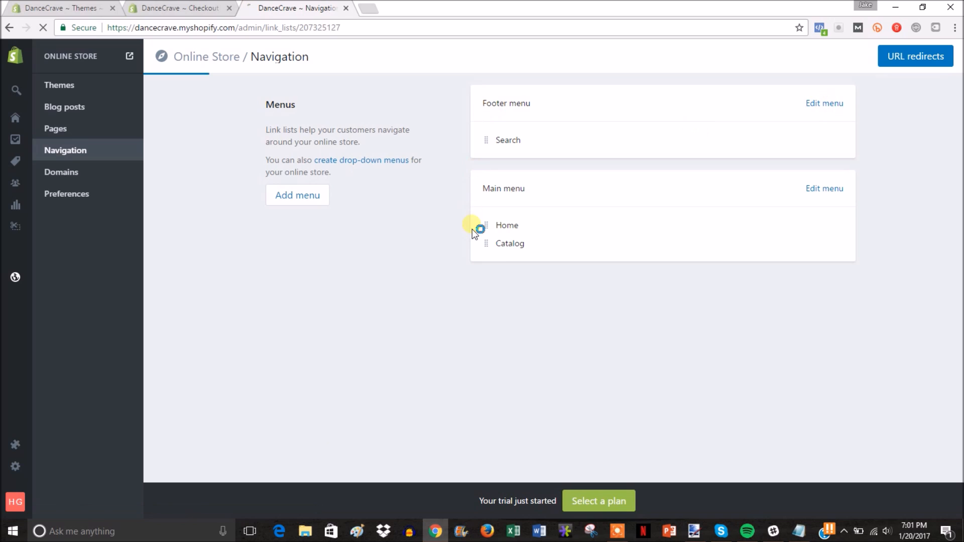
click(129, 56)
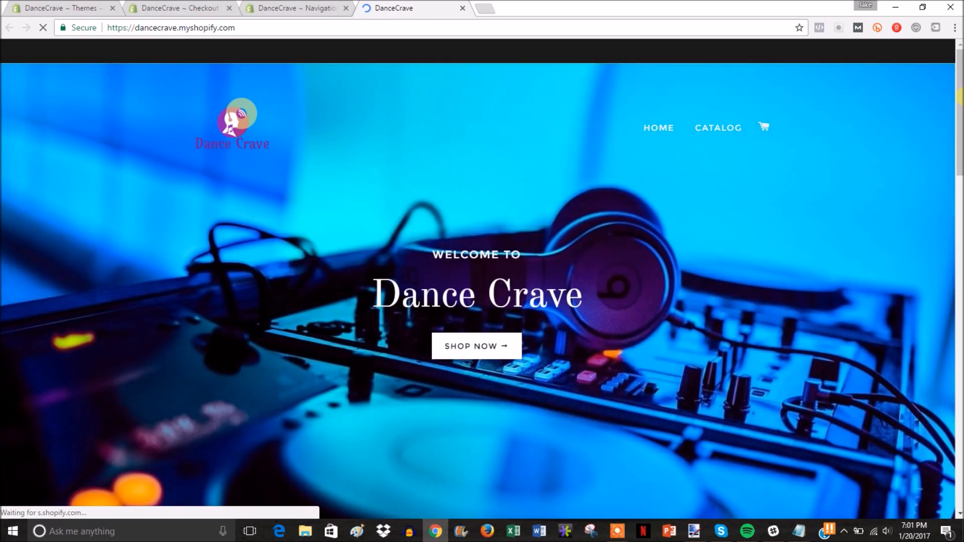
drag(959, 96, 959, 429)
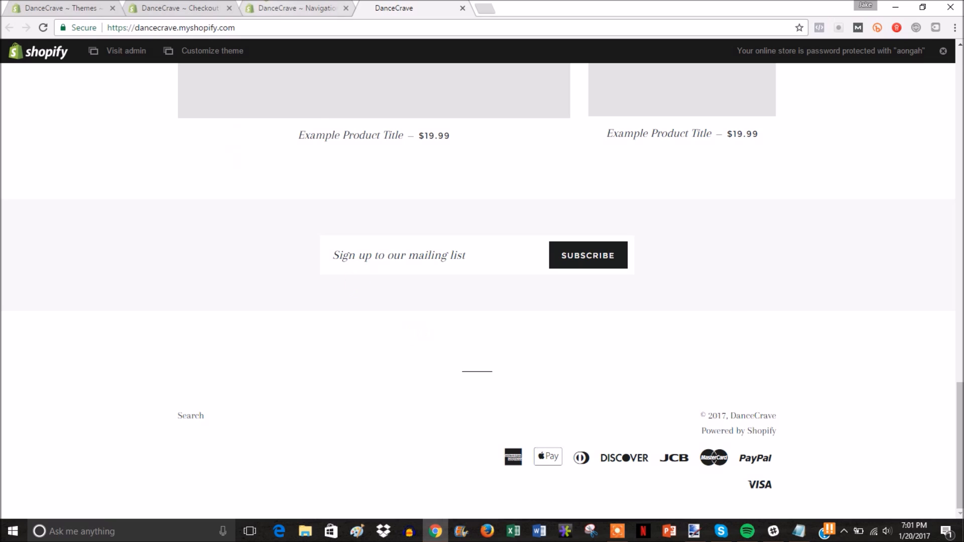
click(281, 8)
click(324, 297)
Step: Add a 'Terms' footer item linked to the Terms/Privacy page
click(325, 303)
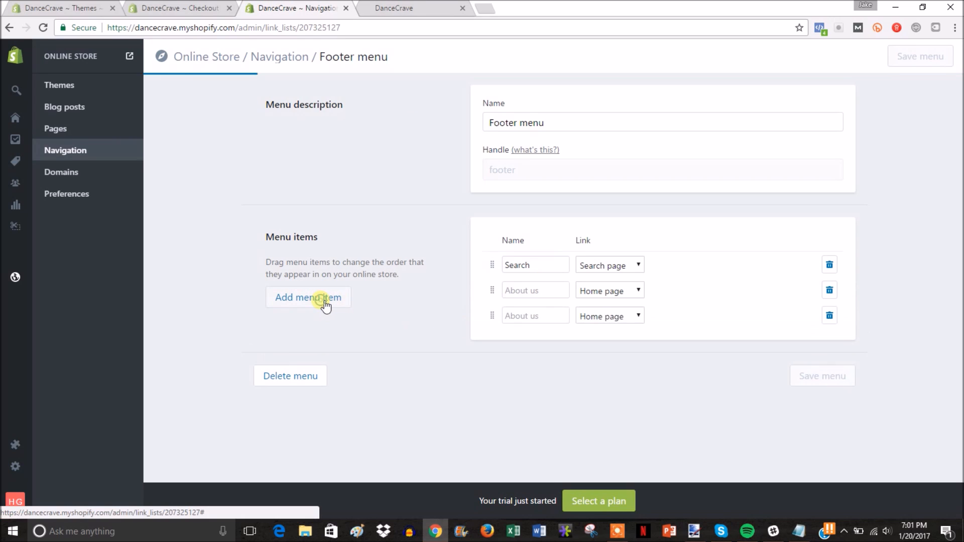
click(547, 294)
text(Terms)
click(641, 290)
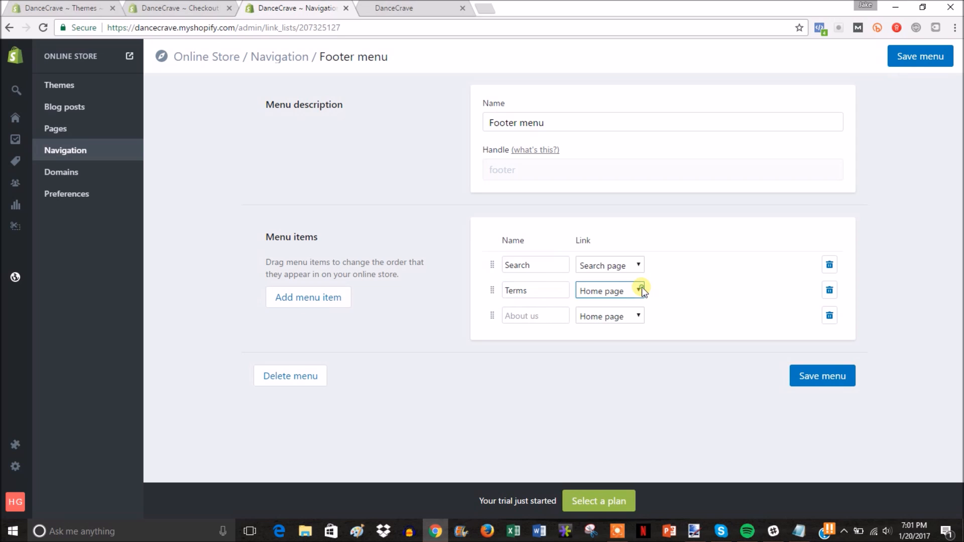
click(616, 366)
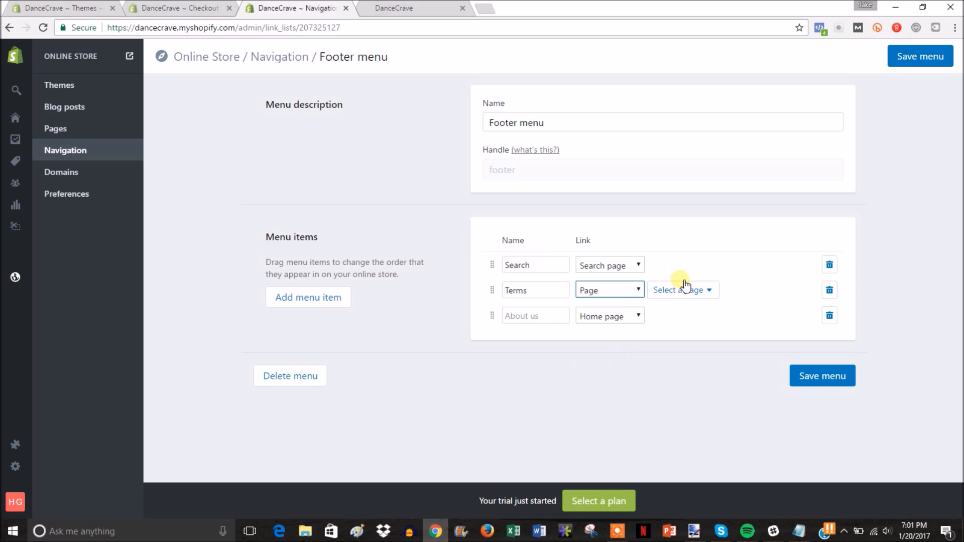
click(681, 293)
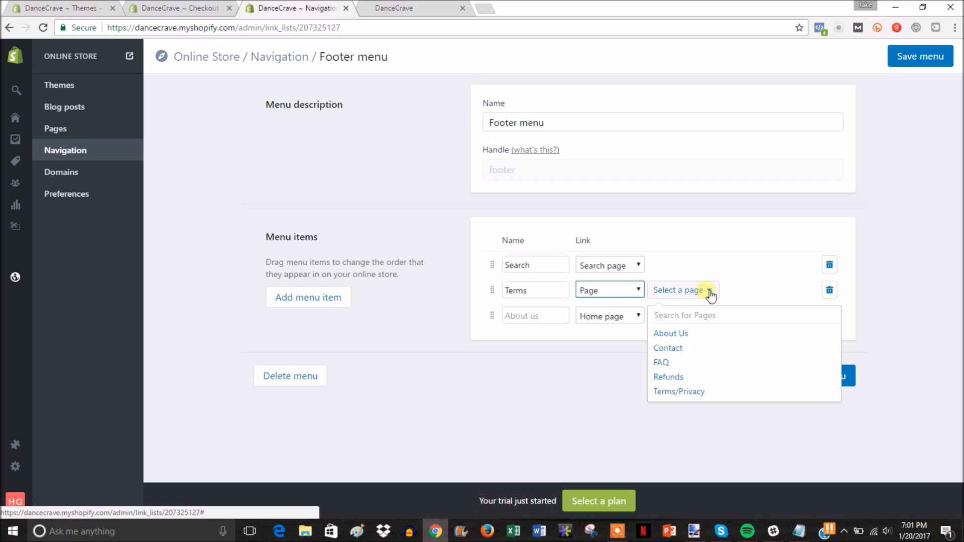
click(705, 392)
Step: Name the next footer item 'Refunds' and link it to the Refunds page
click(531, 316)
text(Refunds)
click(630, 315)
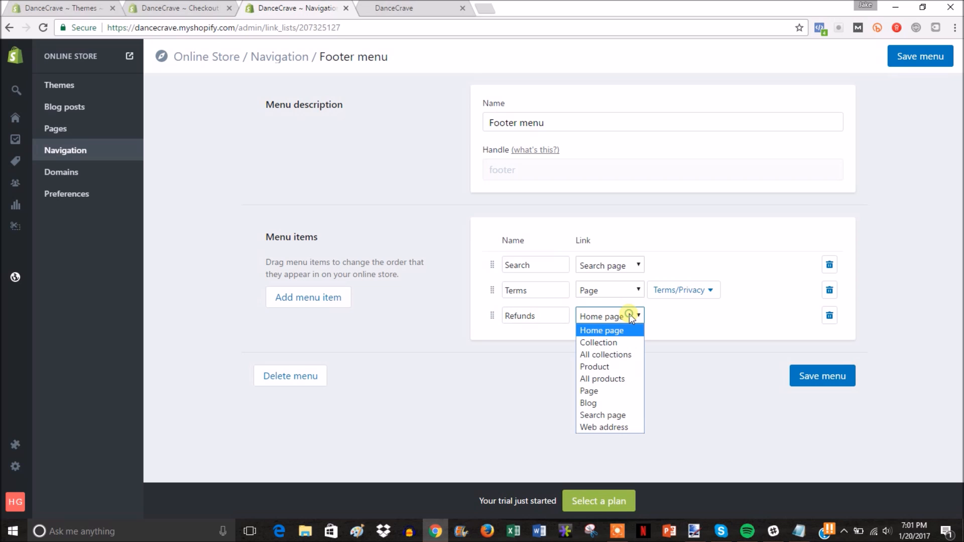
click(632, 390)
click(696, 315)
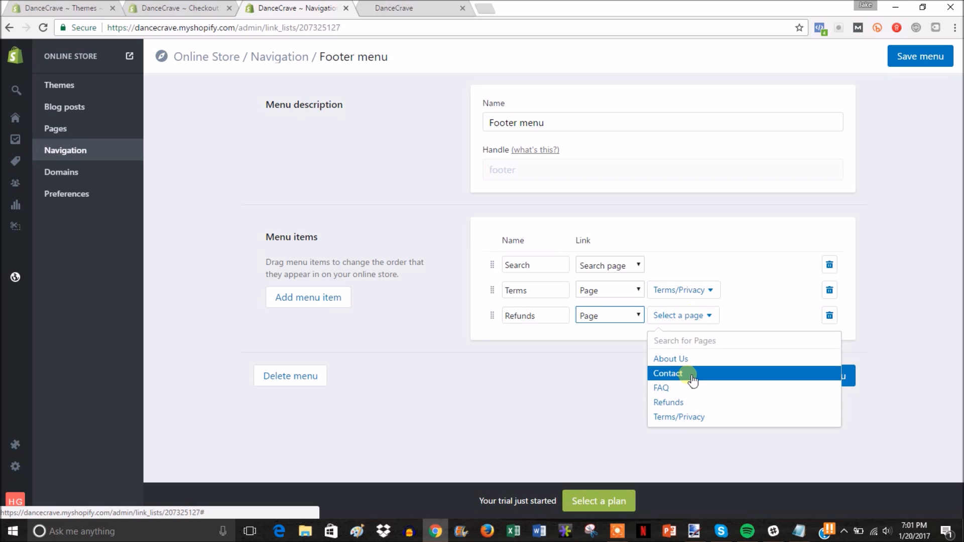
click(690, 402)
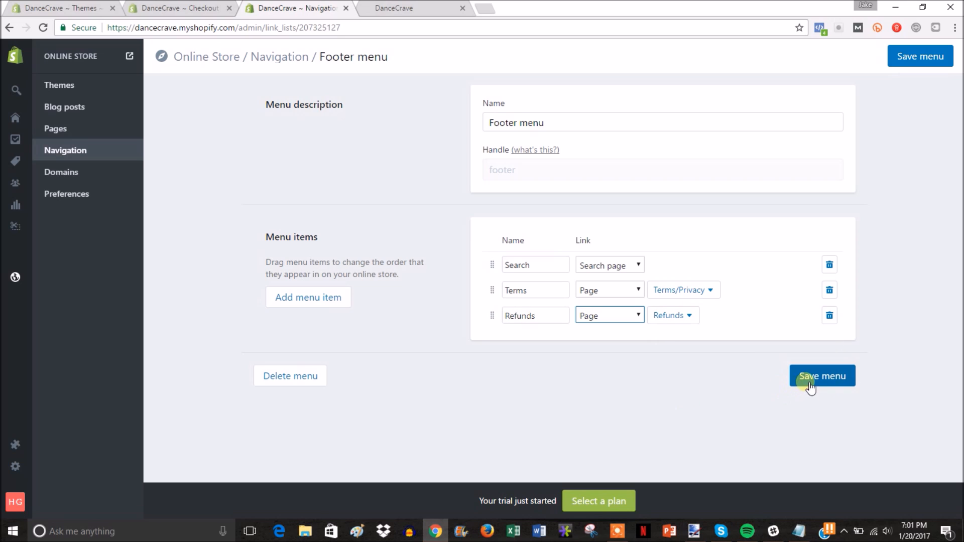
Step: Add an 'FAQ' footer item linked to the FAQ page and save the Footer menu
click(316, 299)
click(531, 342)
text(FAQ)
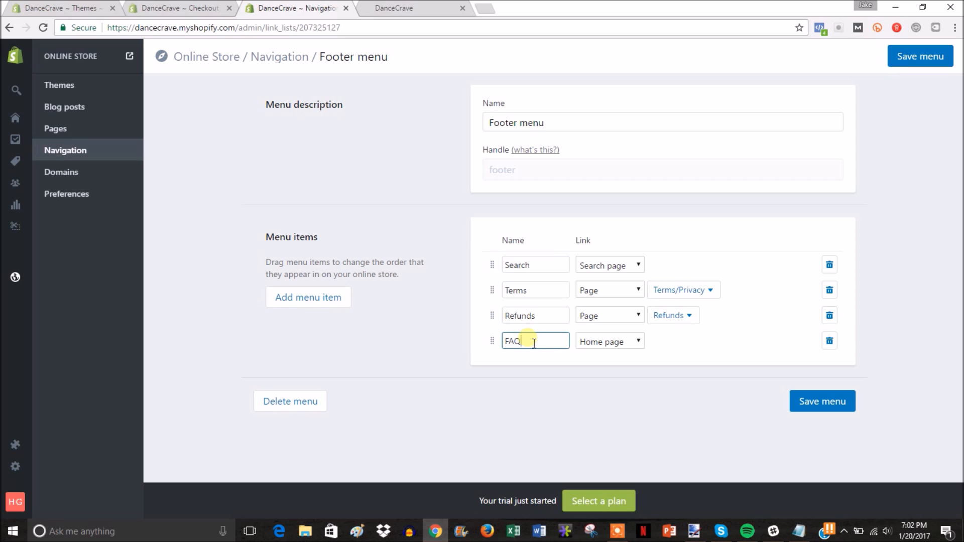
click(630, 340)
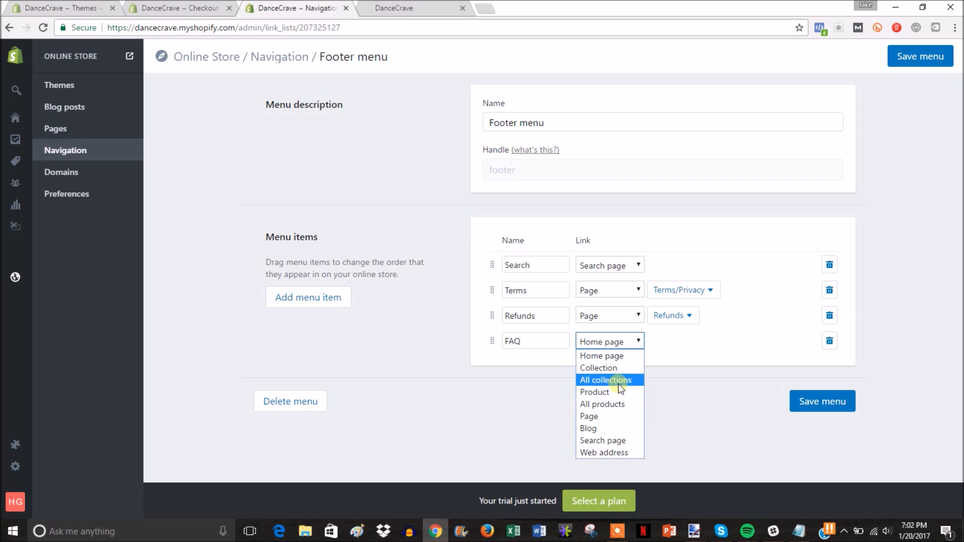
click(610, 415)
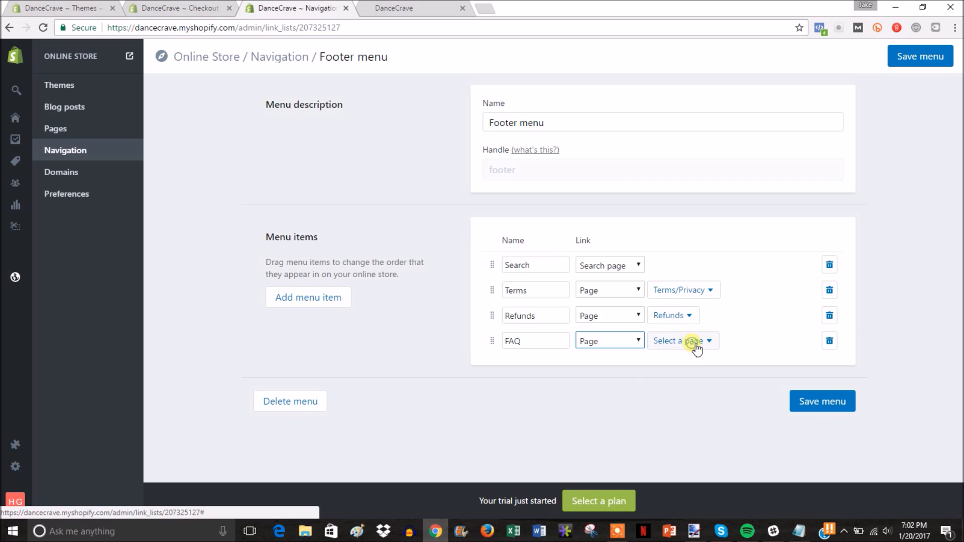
click(696, 346)
click(686, 411)
click(815, 402)
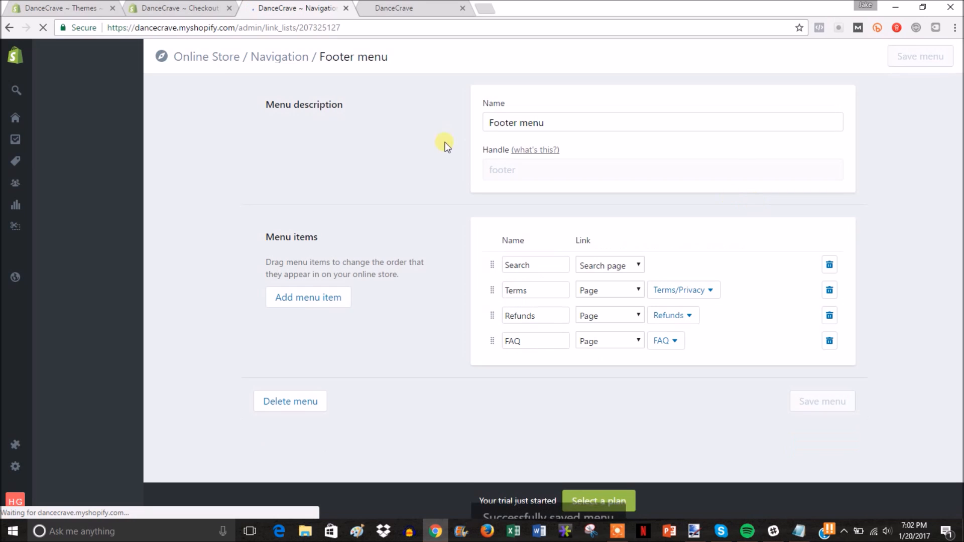
Step: Open the Main menu for editing and view the live storefront
click(276, 57)
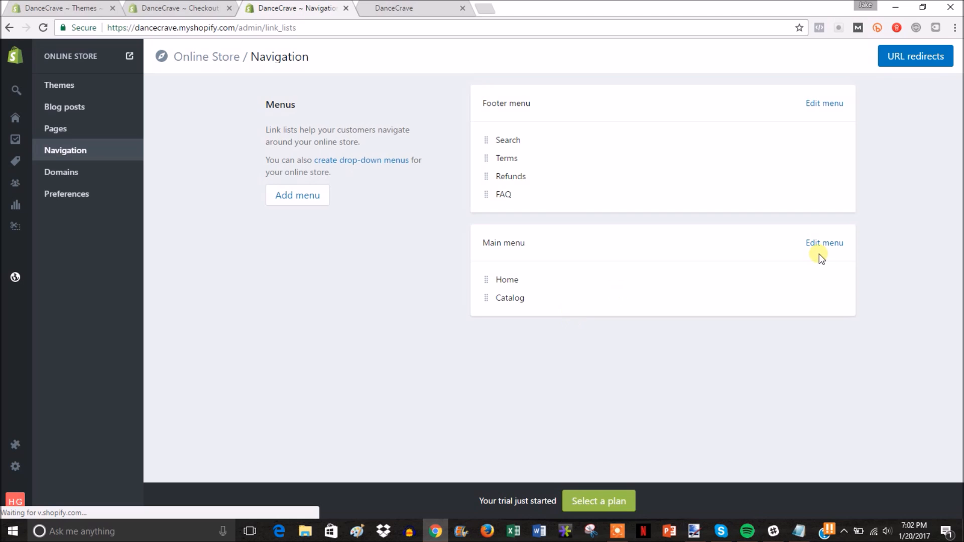
click(837, 244)
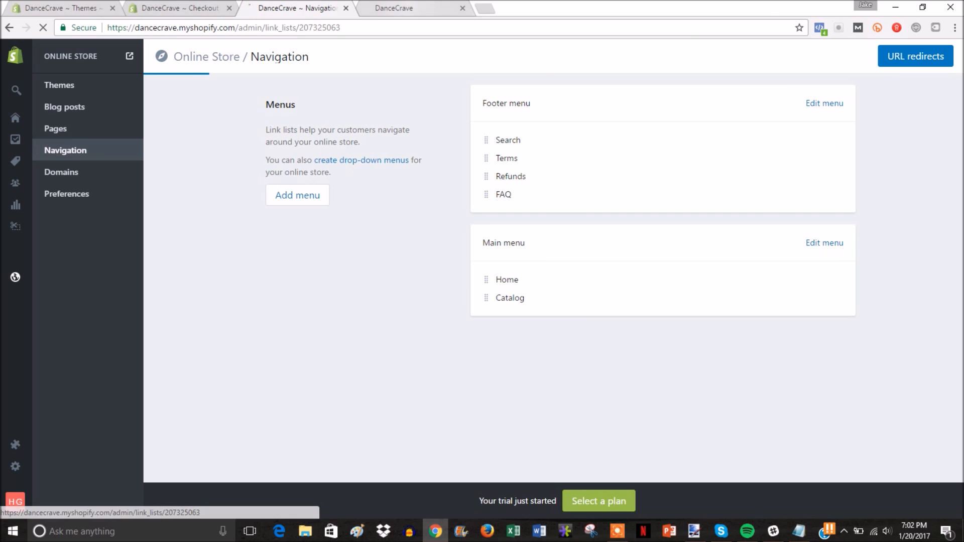
key(ctrl+Tab)
drag(959, 429, 957, 95)
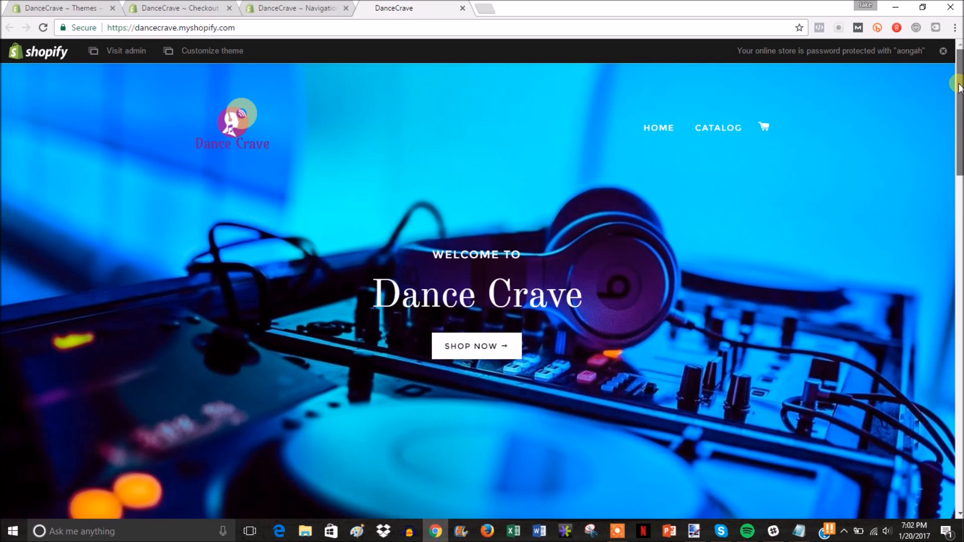
Step: Add two Main menu rows and make the first an 'About' item linked to the About Us page
key(ctrl+shift+Tab)
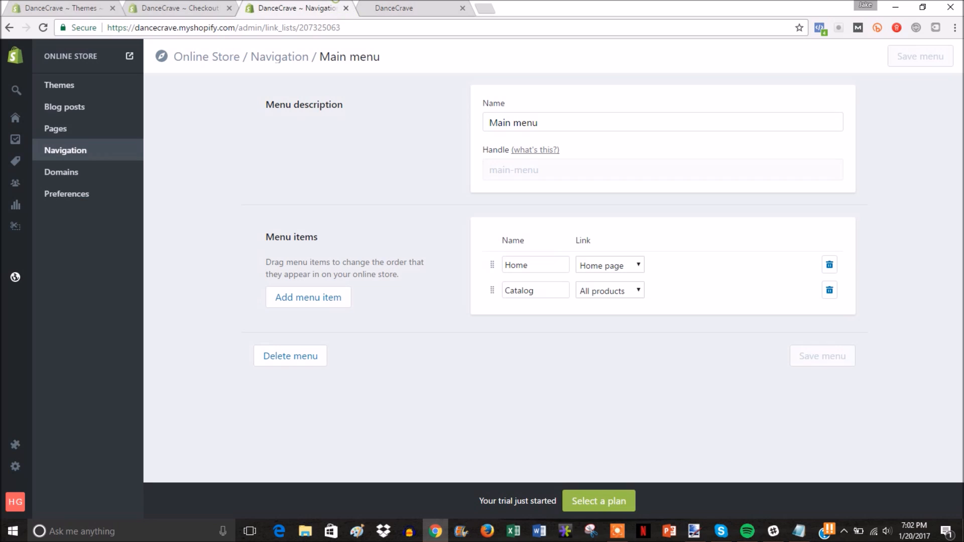
click(332, 297)
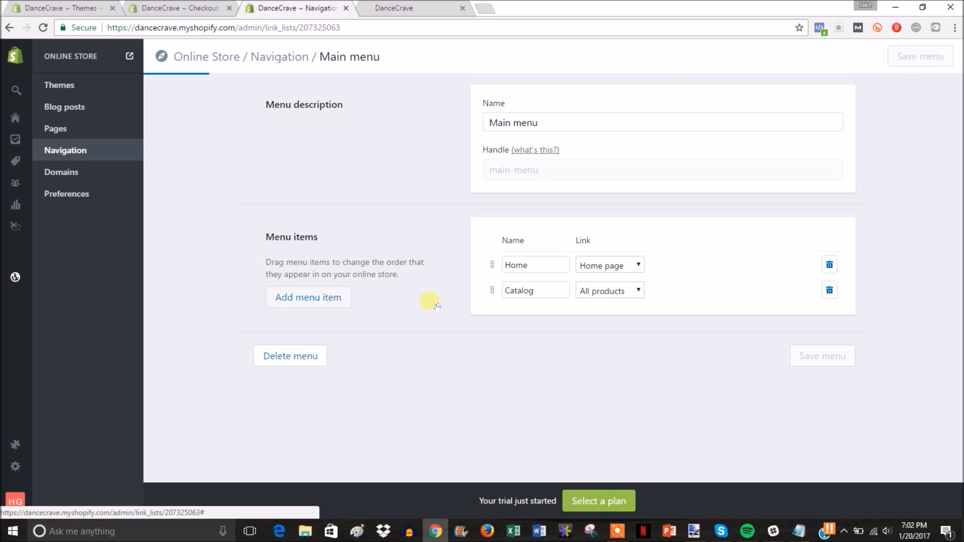
click(332, 297)
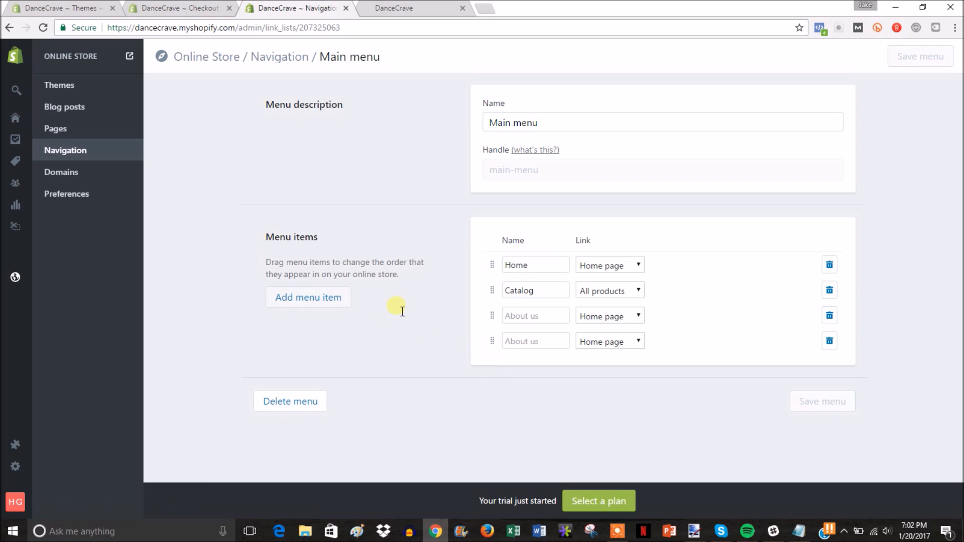
click(535, 315)
text(About)
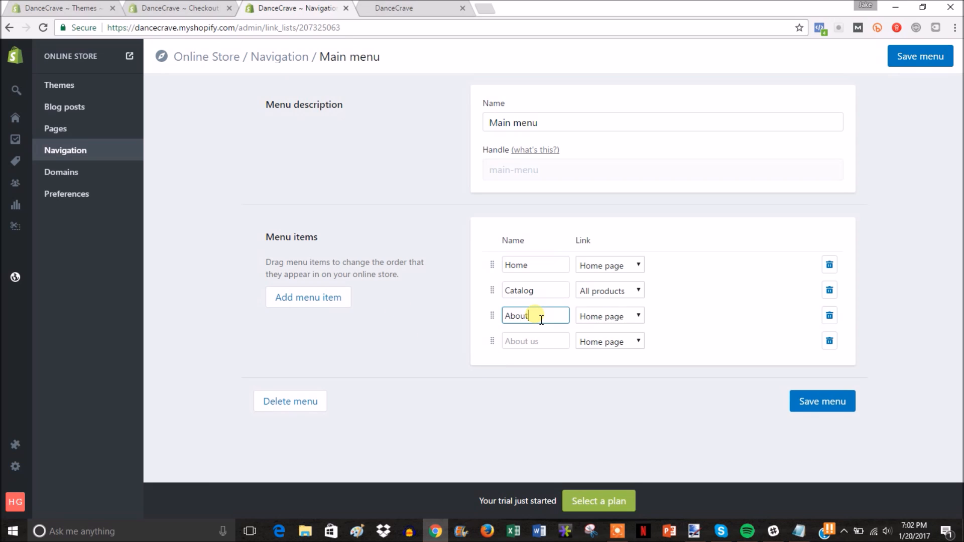
click(615, 316)
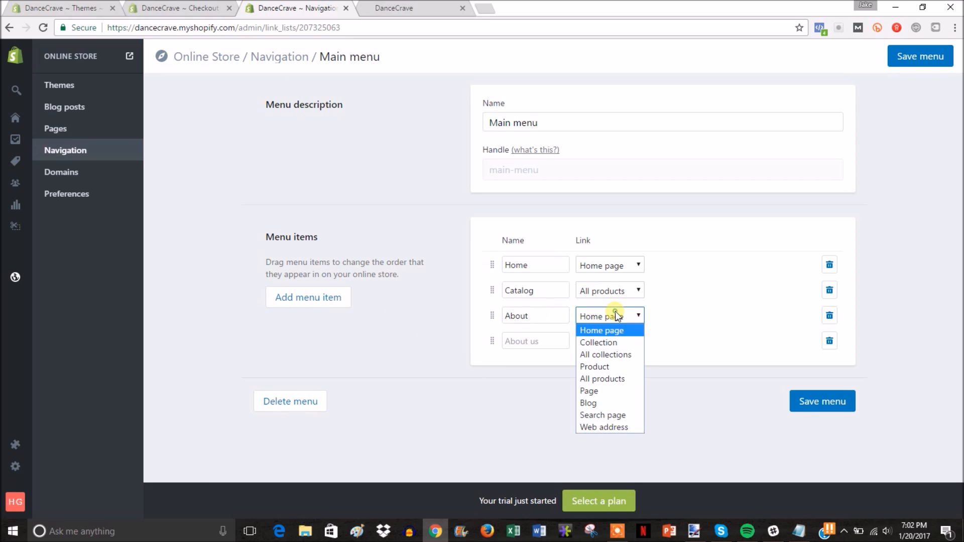
click(615, 391)
click(683, 316)
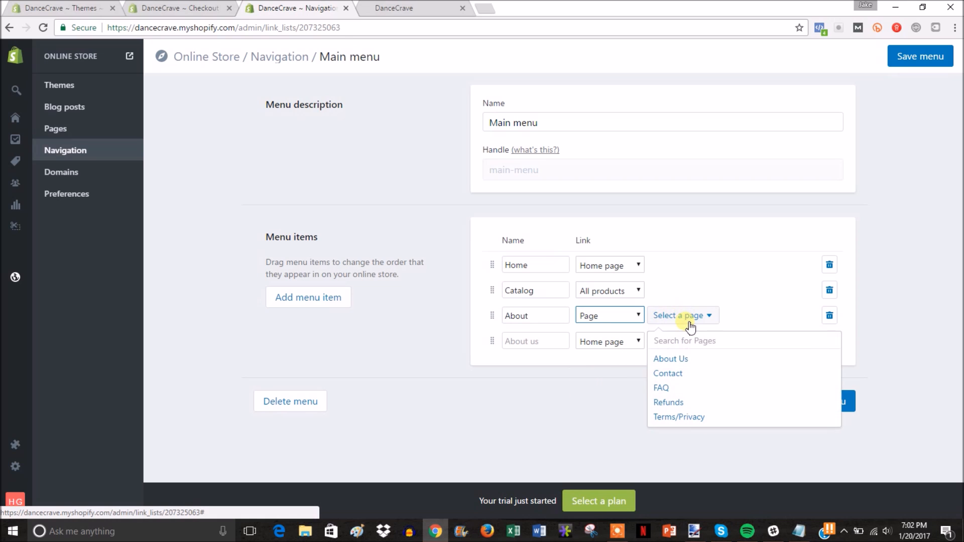
click(694, 356)
Step: Make the second row a 'Contact' item linked to the Contact page and save the Main menu
click(517, 341)
text(Contact)
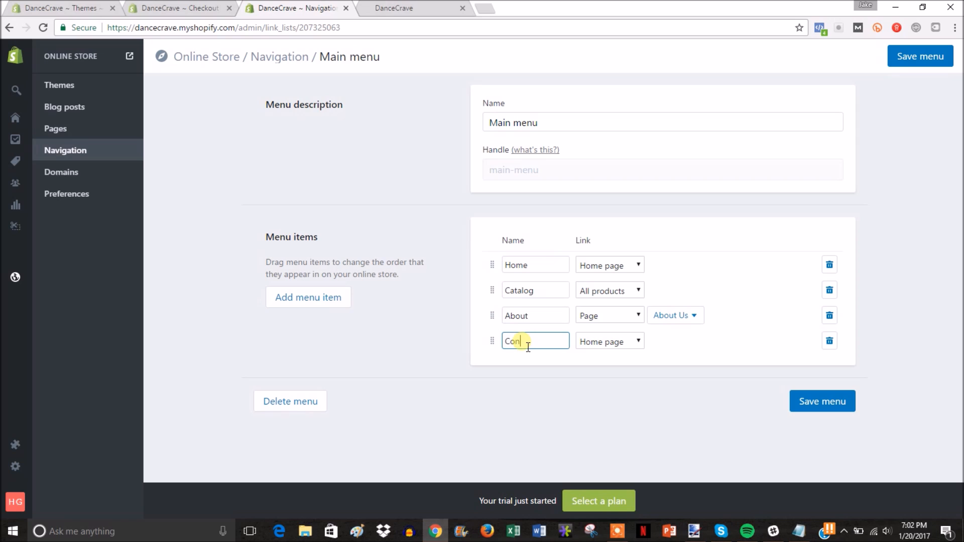
click(637, 342)
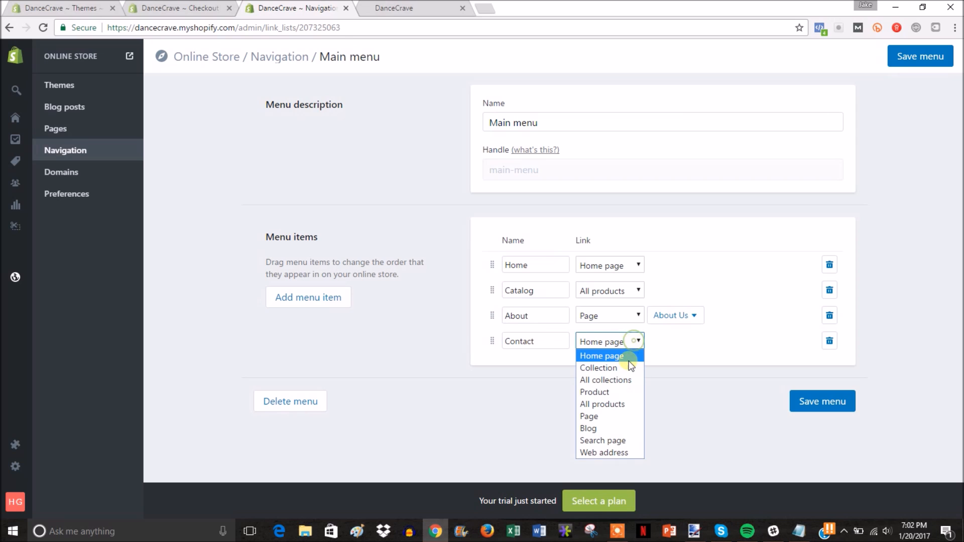
click(617, 416)
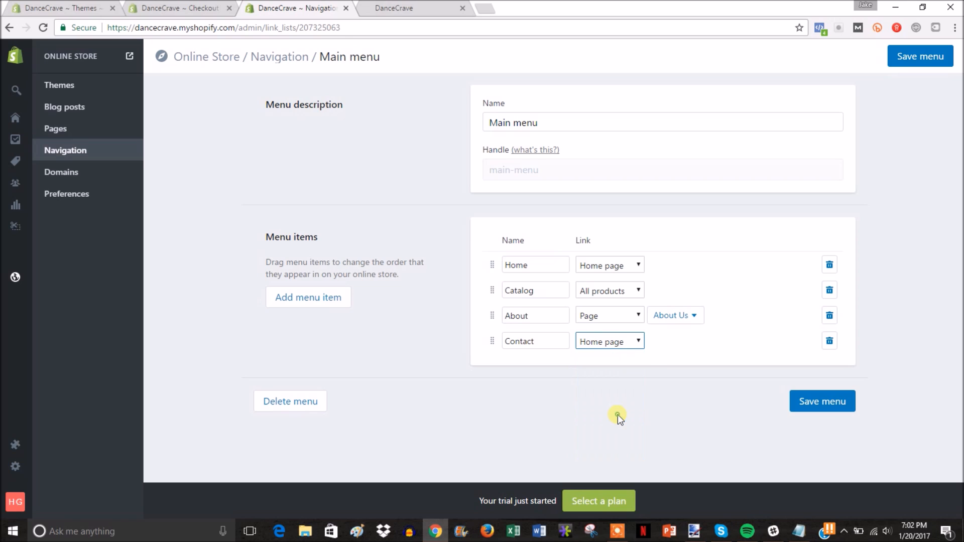
click(676, 343)
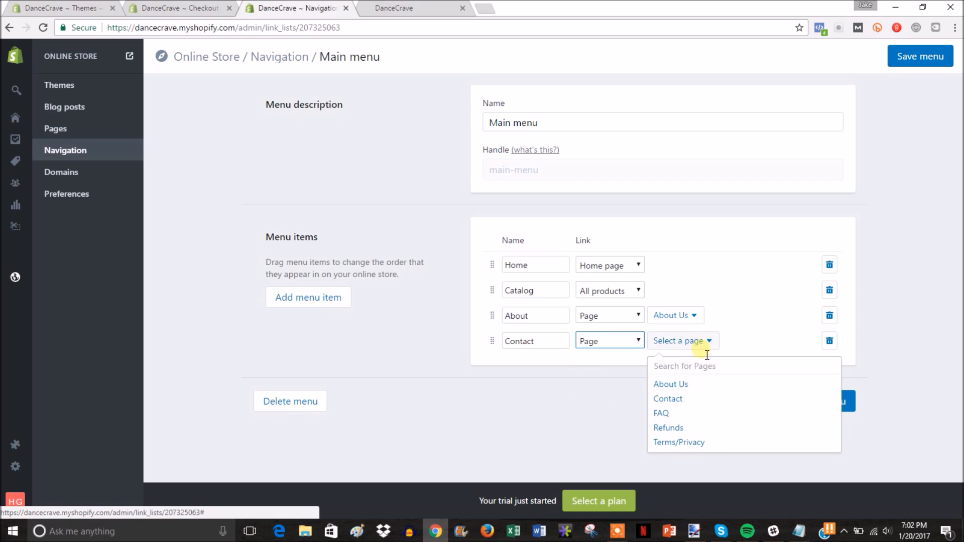
click(690, 399)
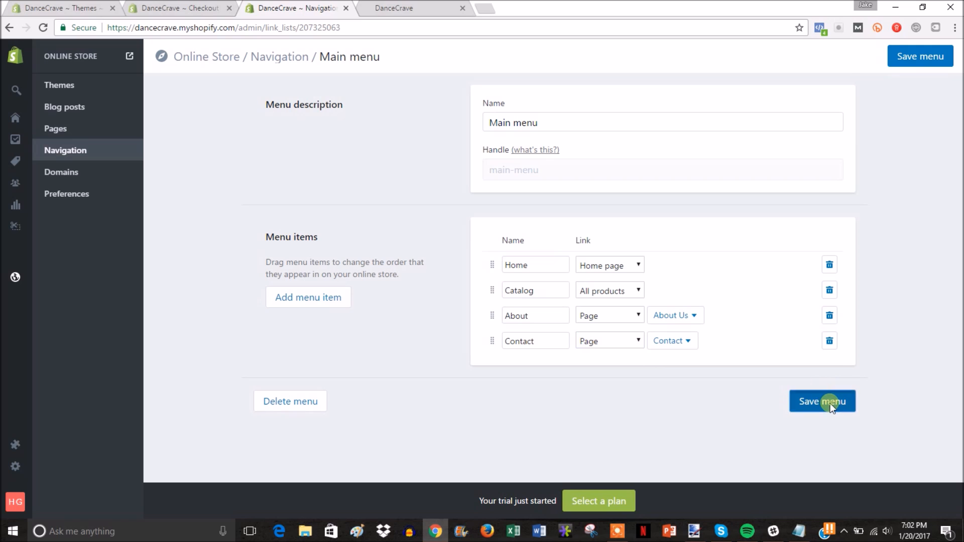
click(824, 401)
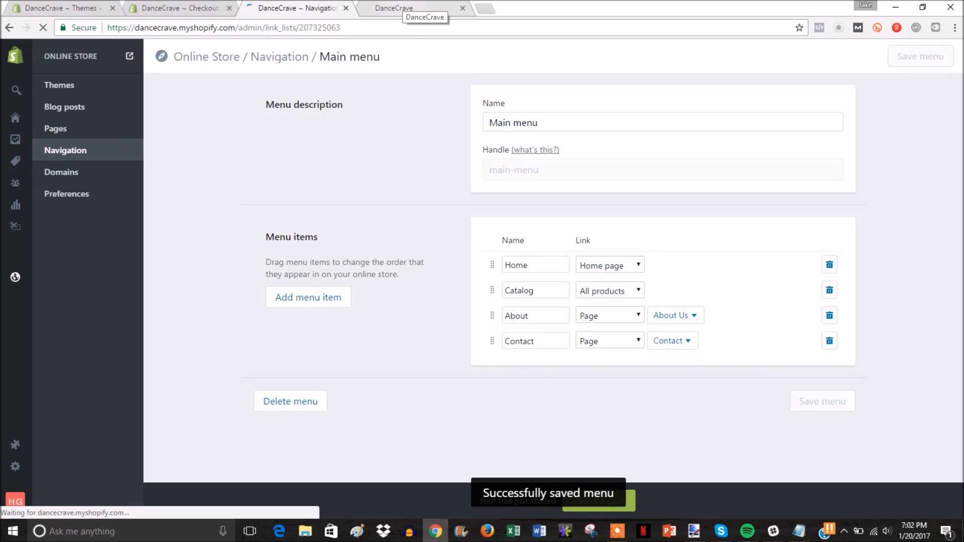
click(403, 9)
Step: Reload the storefront and confirm About and Contact are in the header, then close the tab
click(40, 27)
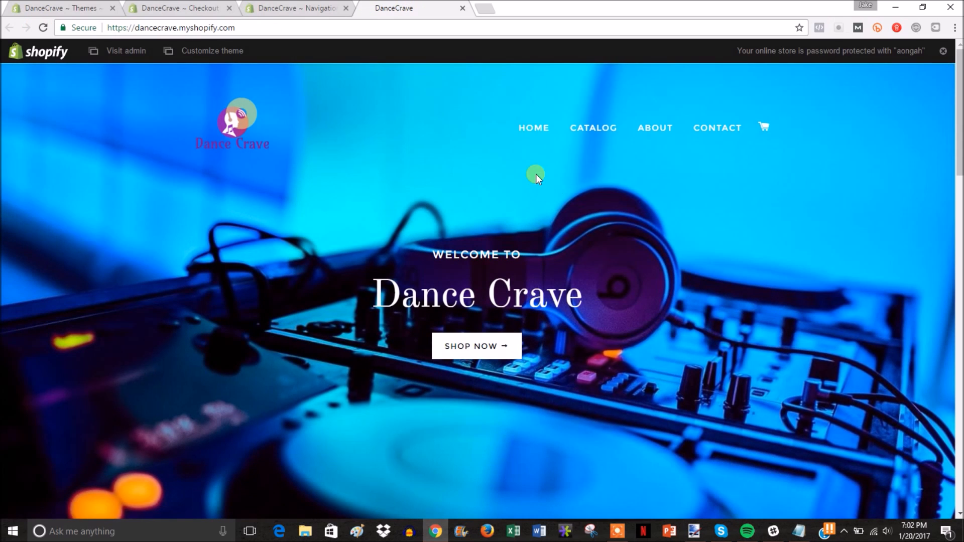
drag(959, 97, 959, 431)
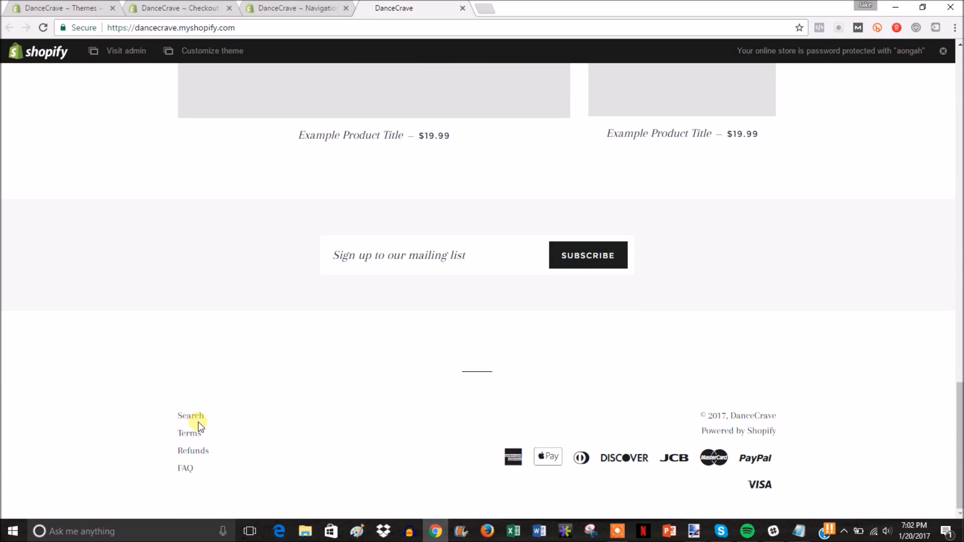
scroll(492, 365, up, 10)
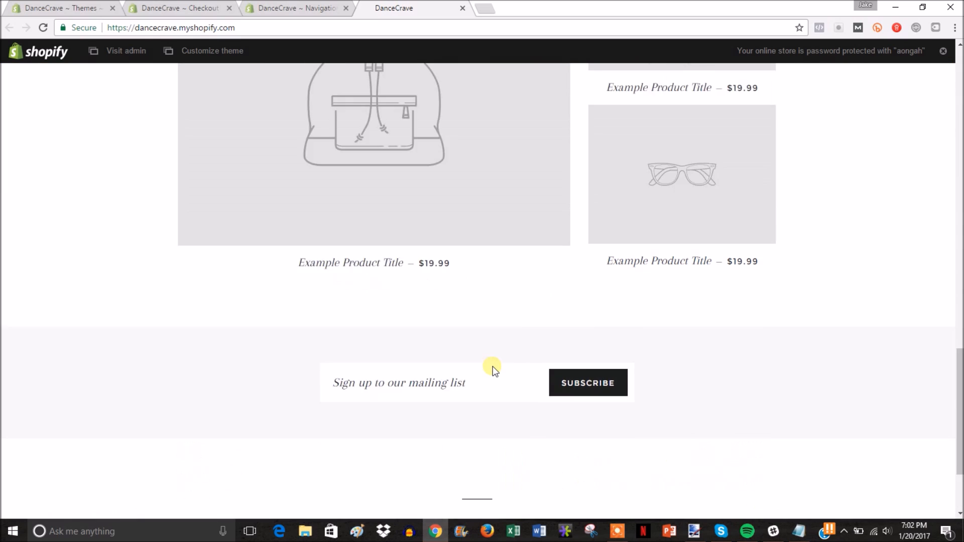
scroll(492, 366, up, 8)
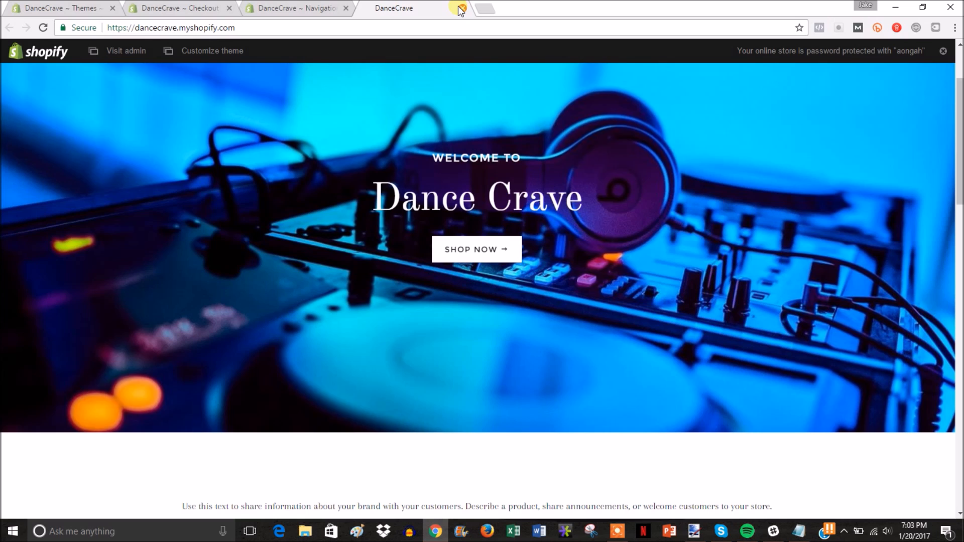
click(461, 8)
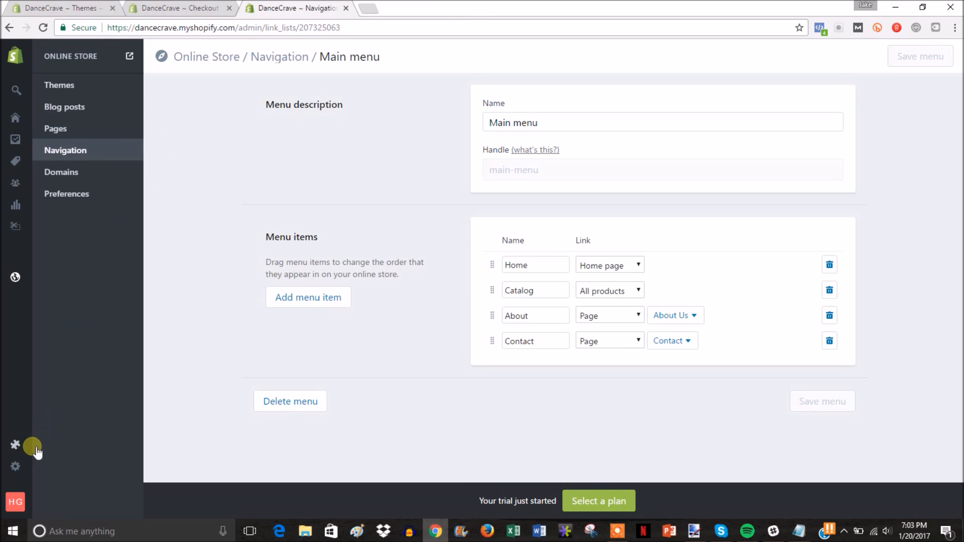
Step: Open the installed apps list (Facebook Chat, HelpCenter, Oberlo, Product Reviews) and launch HelpCenter
mouse_move(26, 457)
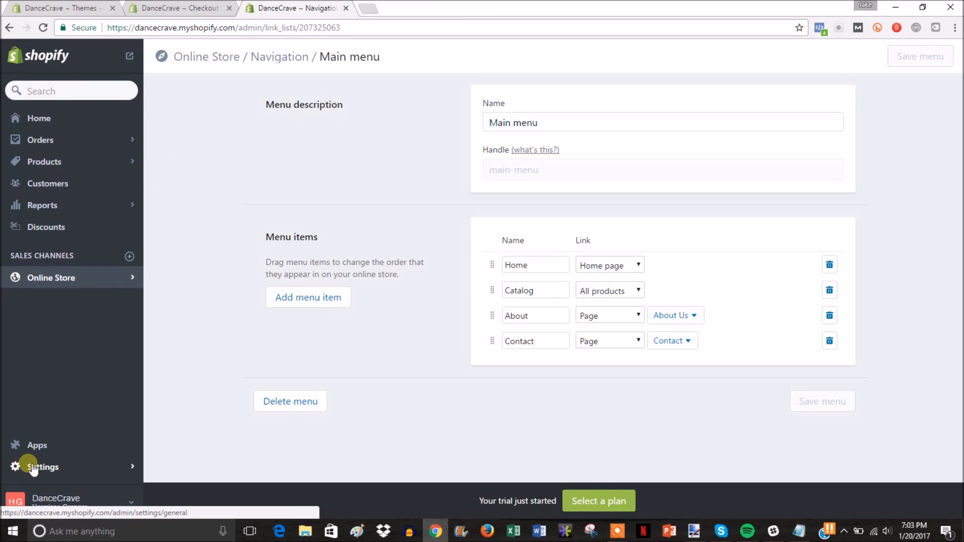
click(55, 445)
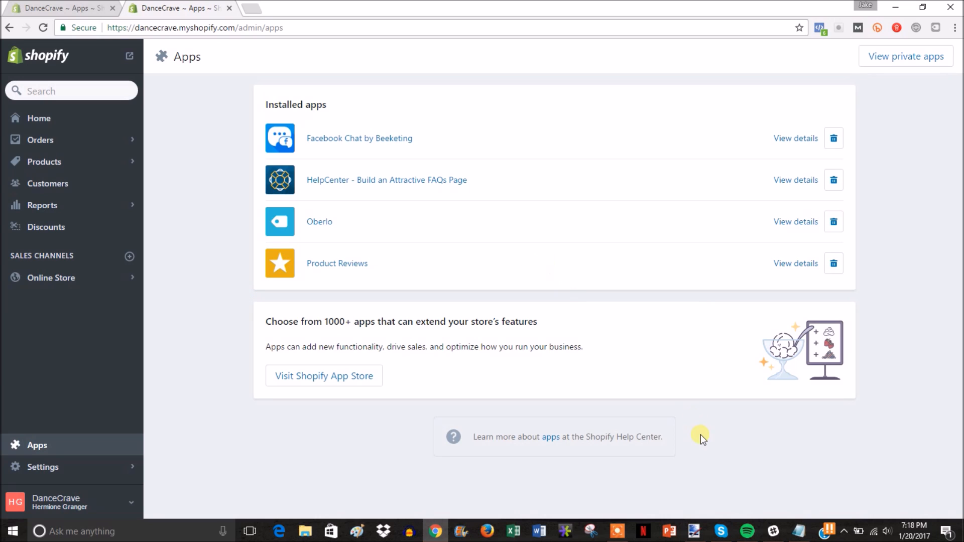
click(386, 188)
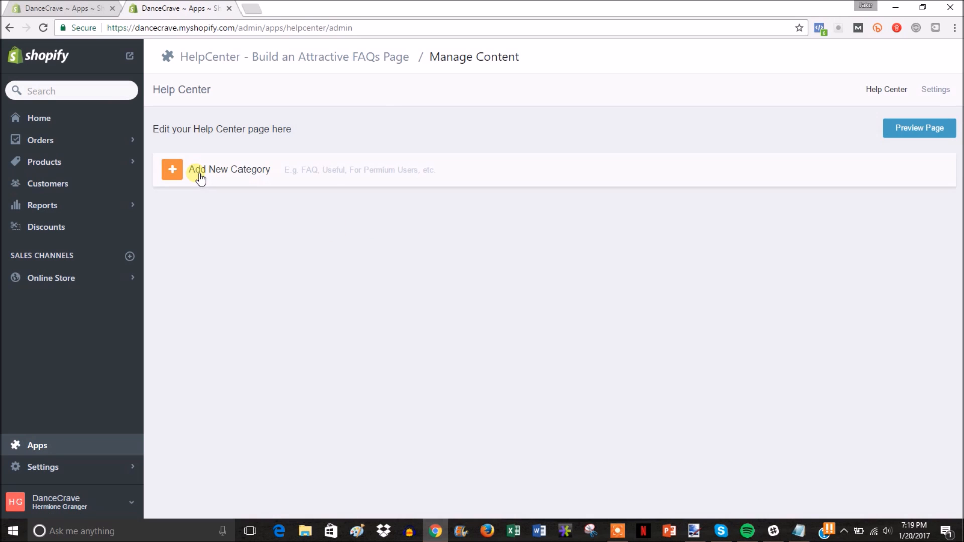
Step: Create a Shipping FAQ category whose section is named Shipping Time
click(198, 176)
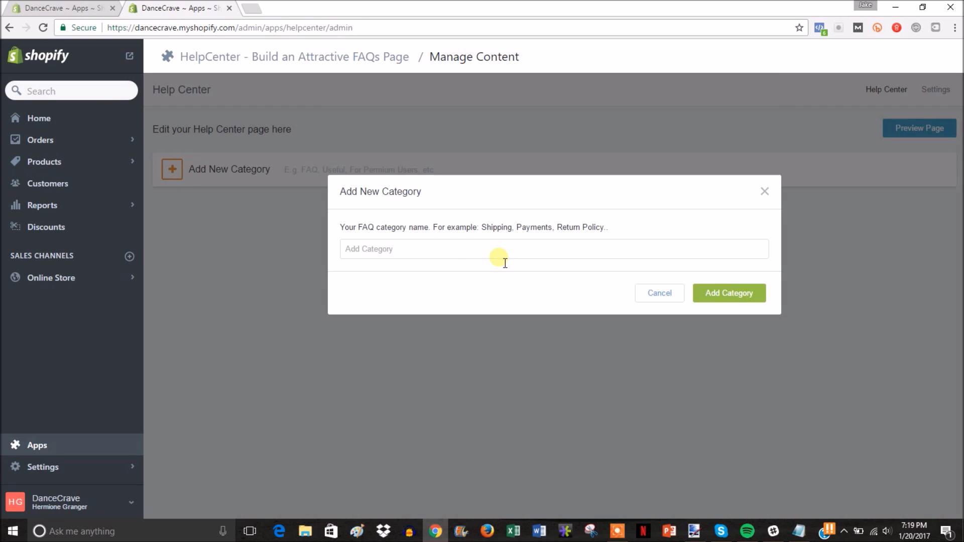
text(Shipping)
click(730, 295)
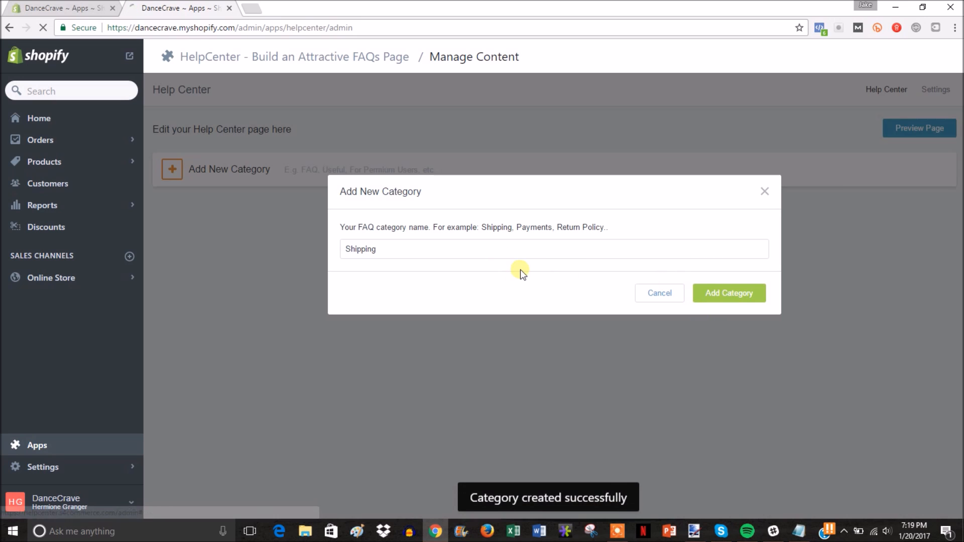
text(ime)
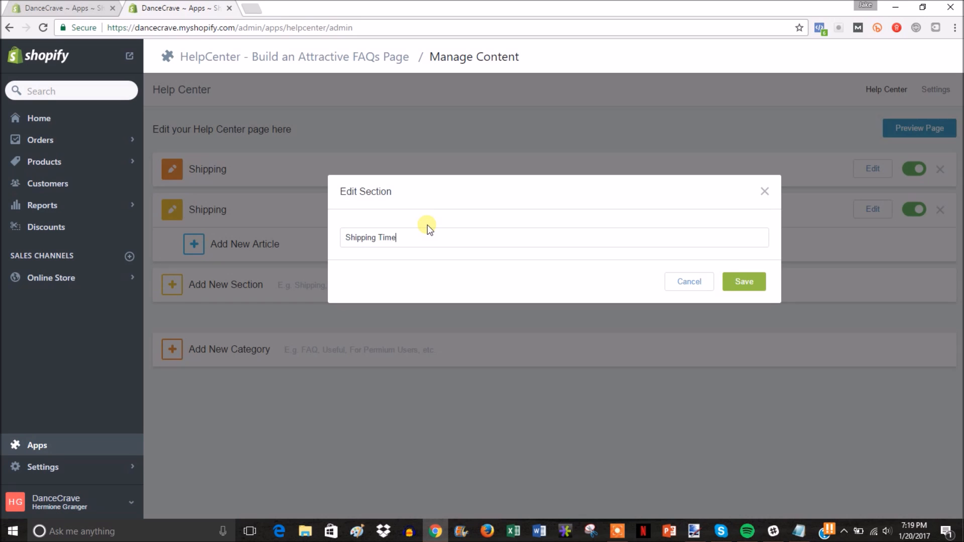
click(741, 280)
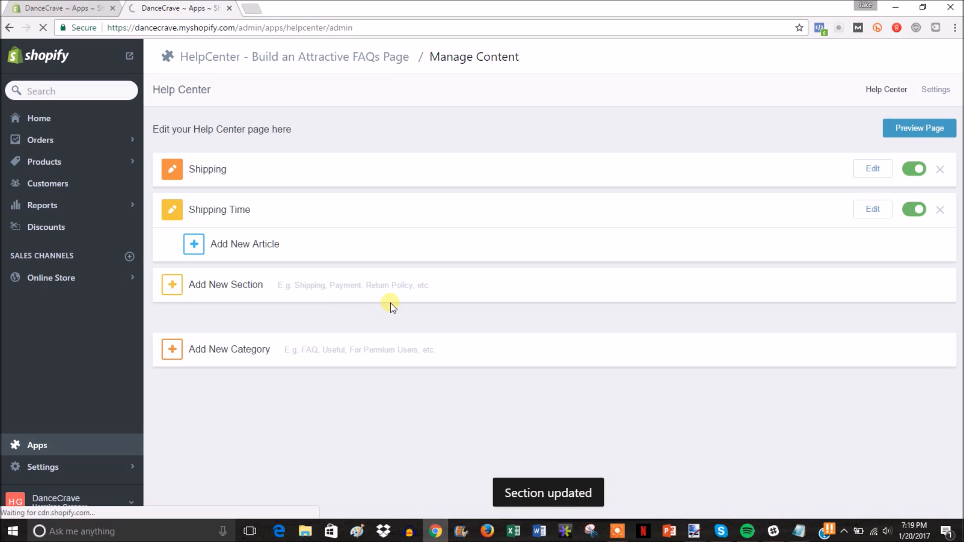
Step: Add the article 'How long until my item arrives?' answered 'Shipping typically takes 2-3 weeks.' and preview it
click(212, 246)
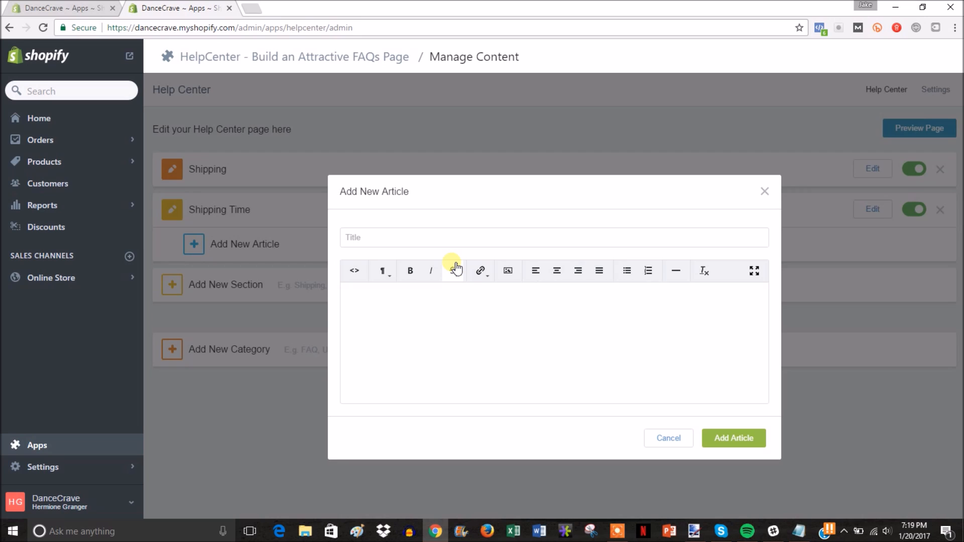
text(How long until my item arrives?)
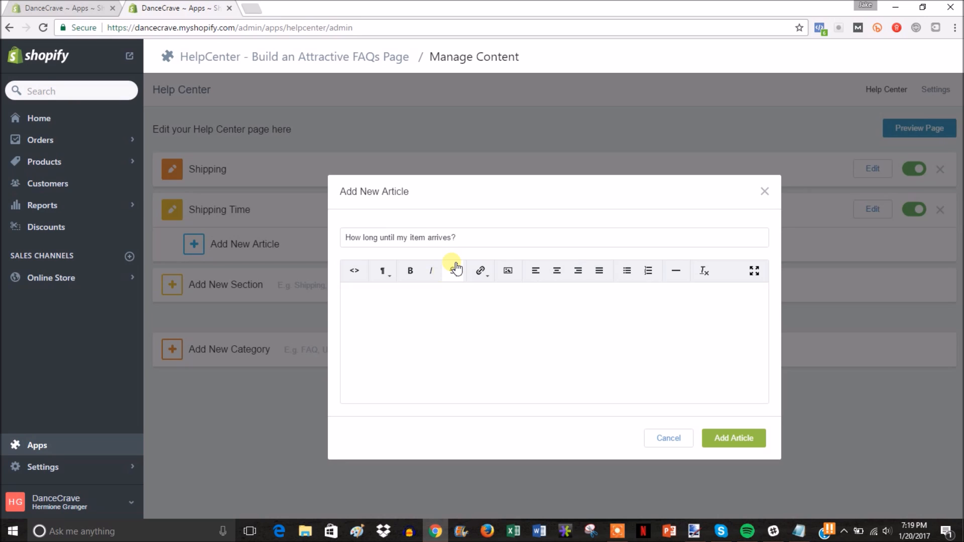
click(415, 313)
text(Shipping)
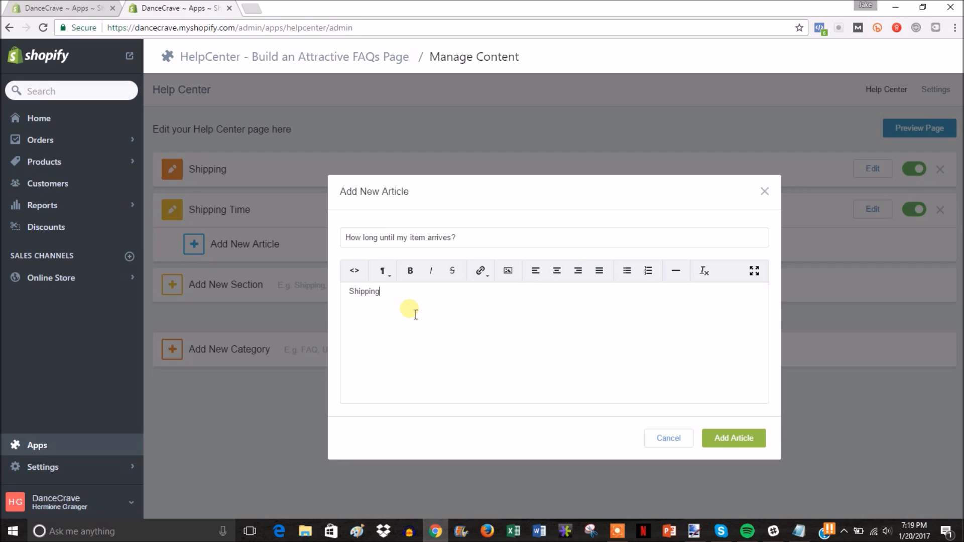
text( typically takes 2-3 weeks.)
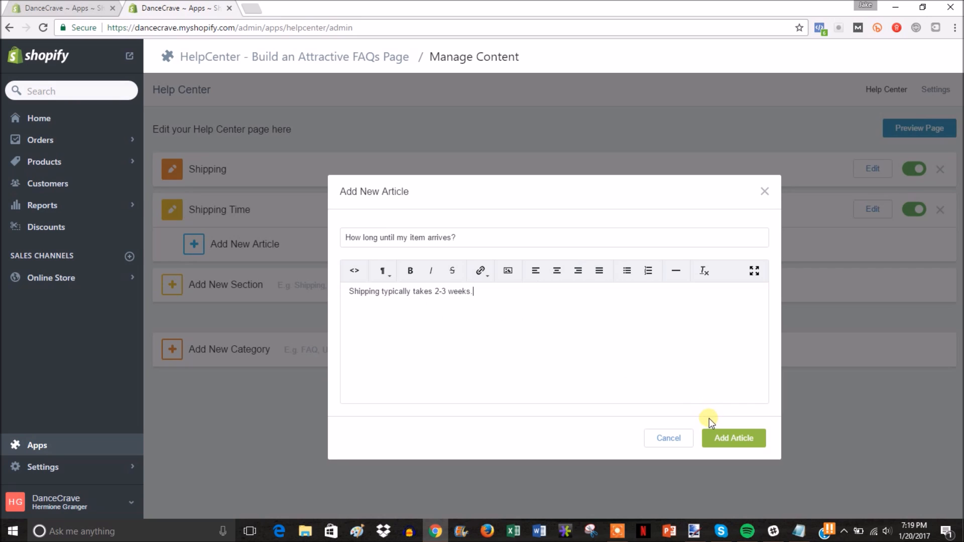
click(721, 439)
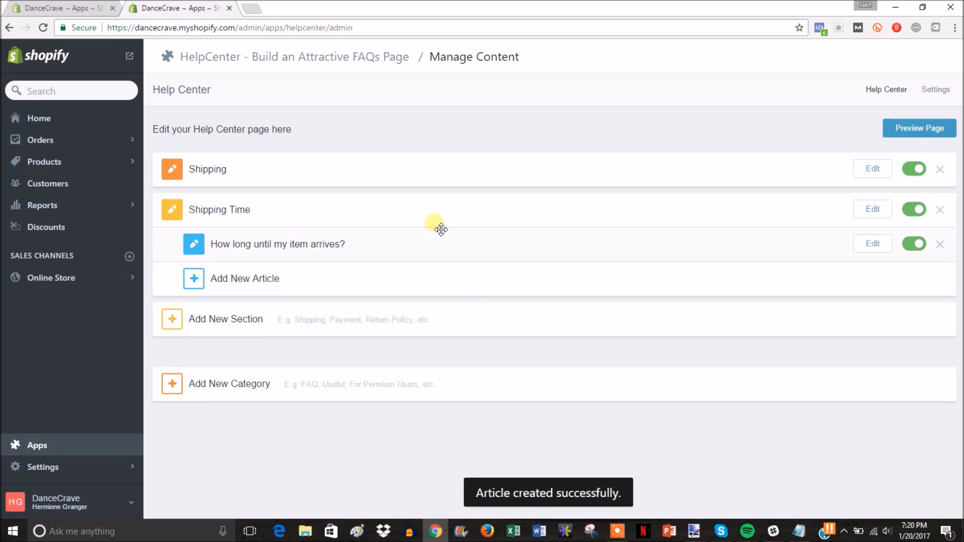
click(923, 126)
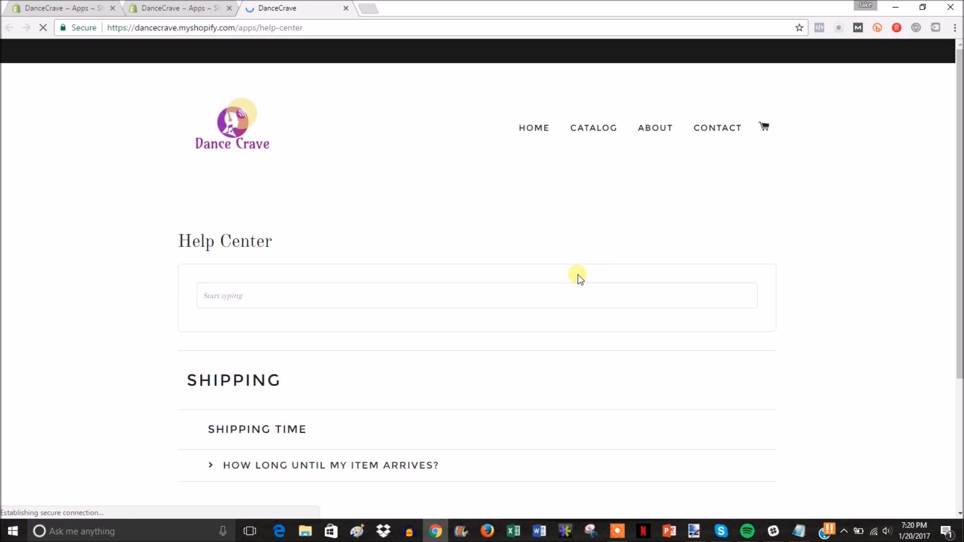
Step: Expand the storefront shipping question to check its 2-3 weeks answer
scroll(657, 209, down, 1)
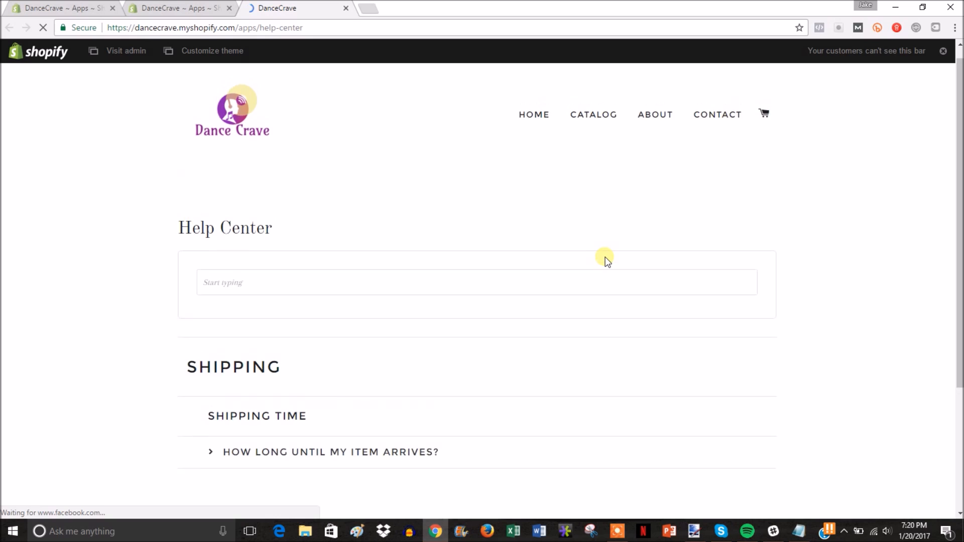
scroll(604, 258, down, 3)
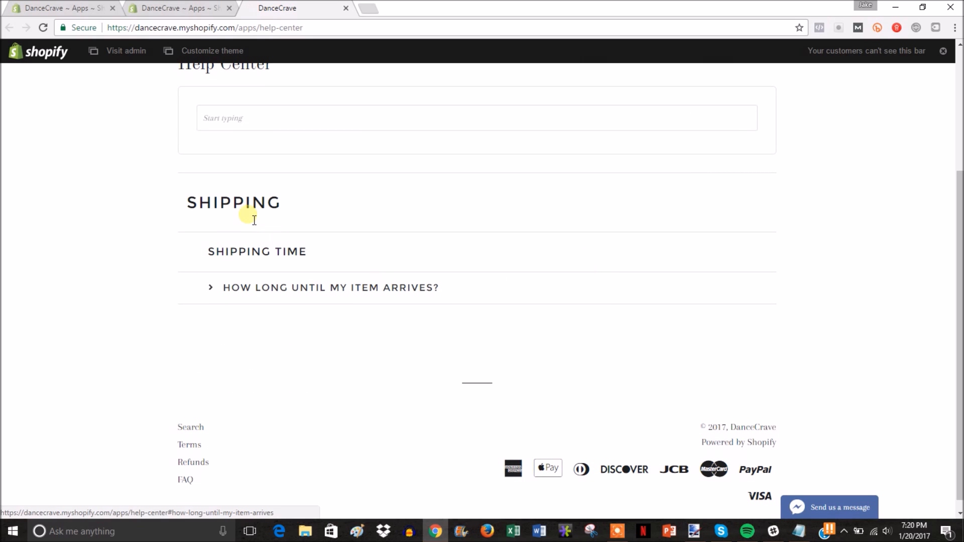
click(319, 293)
drag(214, 320, 398, 324)
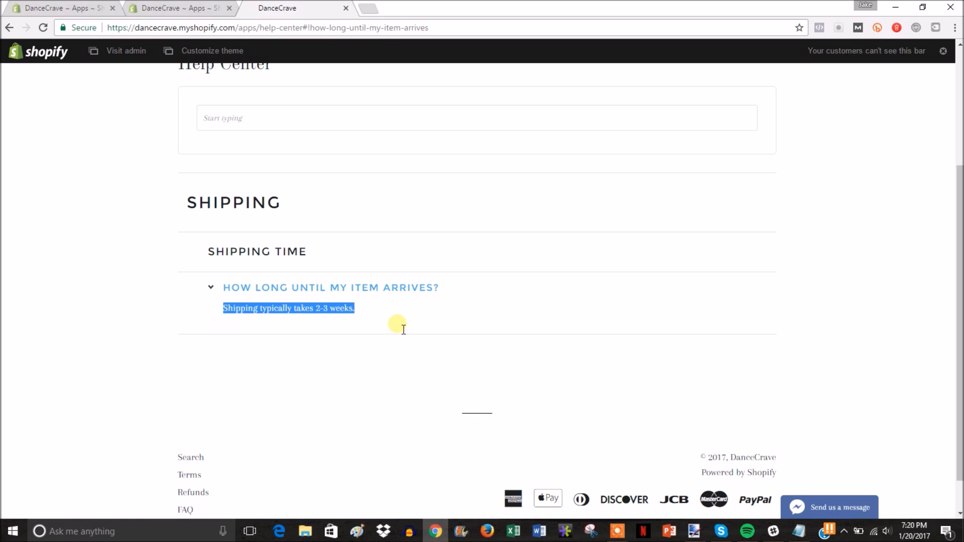
click(397, 324)
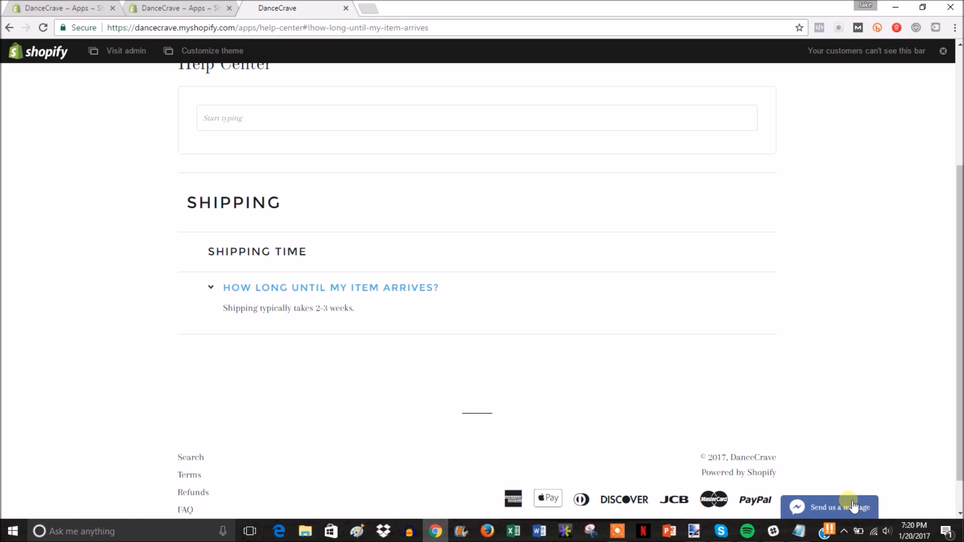
Step: Open and close the Send us a message chat, then close the storefront tab
click(826, 506)
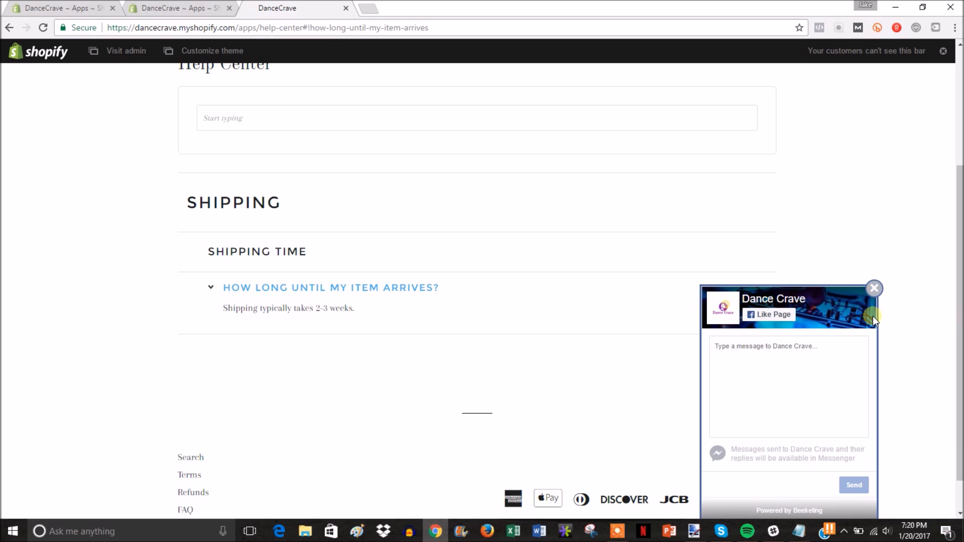
click(874, 289)
scroll(949, 275, up, 4)
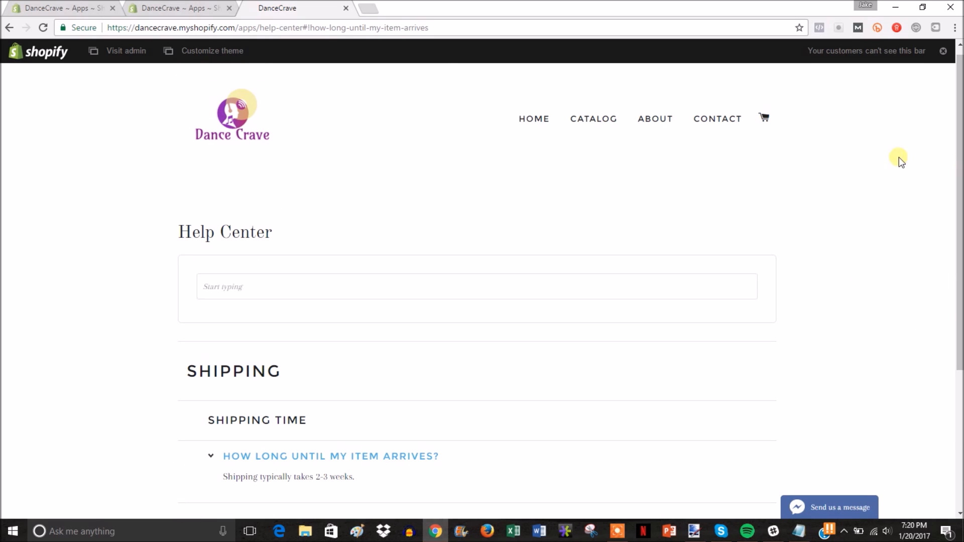
key(ctrl+w)
Step: In HelpCenter's settings, select the /apps/help-center page address for copying
click(934, 89)
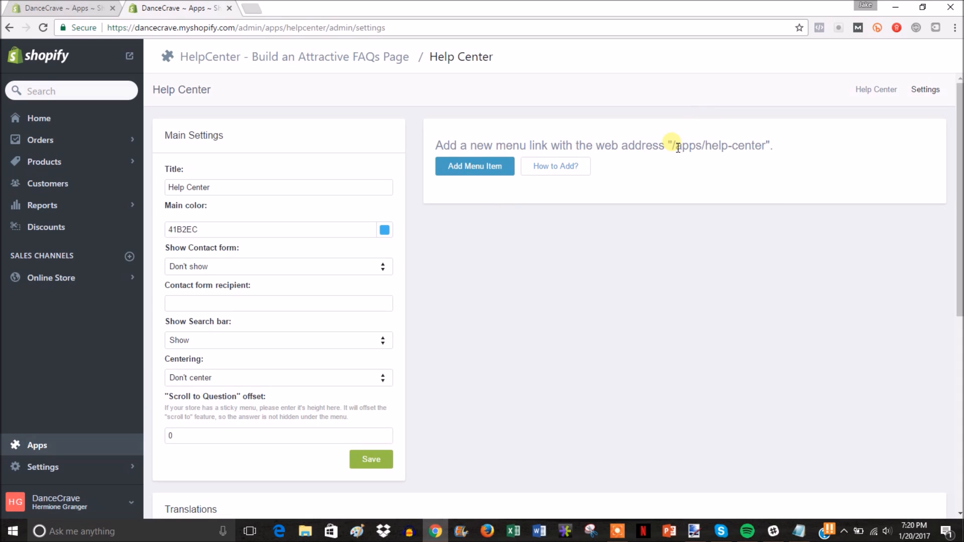
drag(677, 148, 769, 149)
key(ctrl+c)
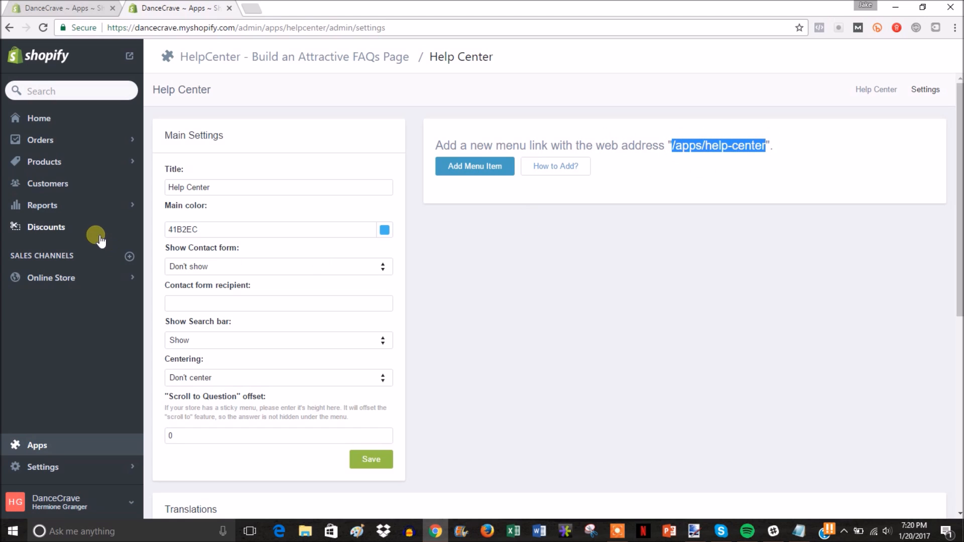
Step: Point the Footer menu's FAQ item to the web address /apps/help-center and save the menu
click(111, 281)
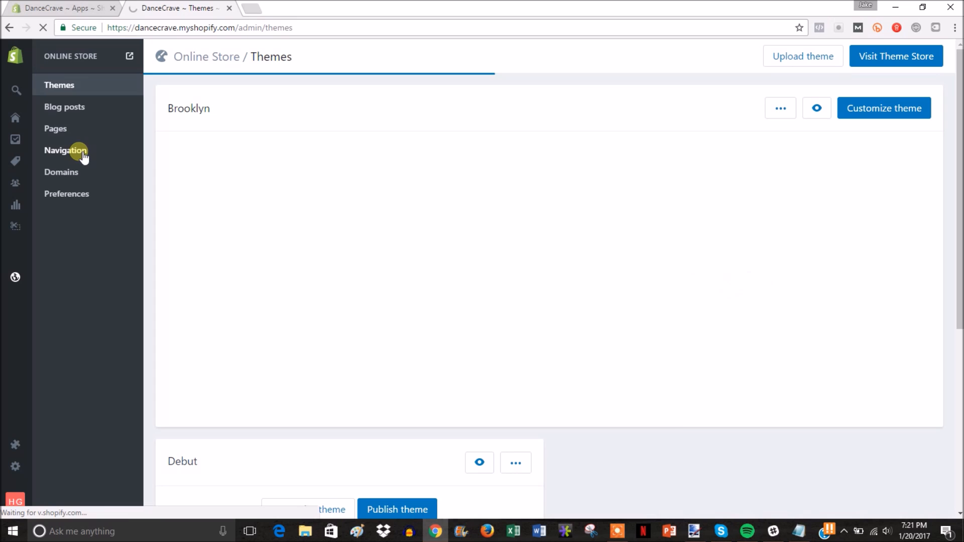
click(80, 153)
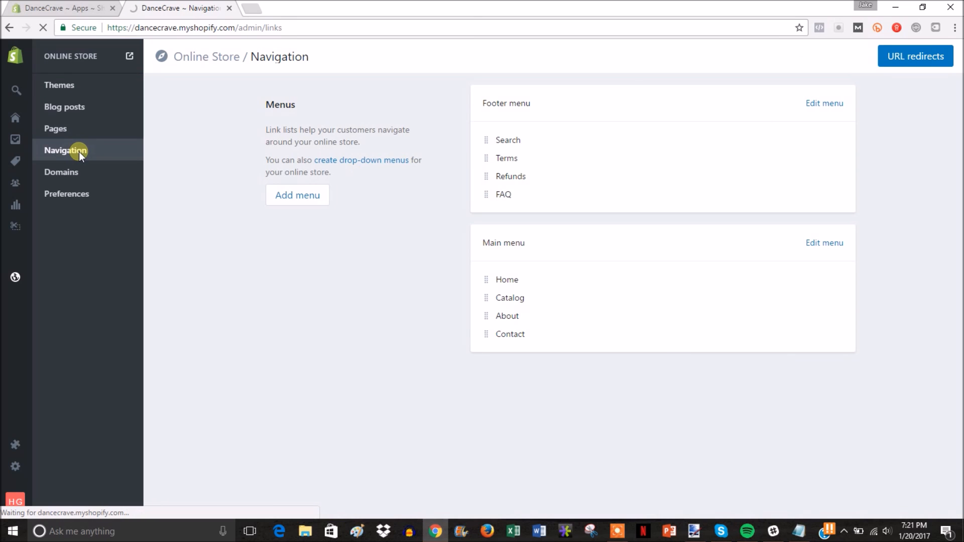
click(824, 104)
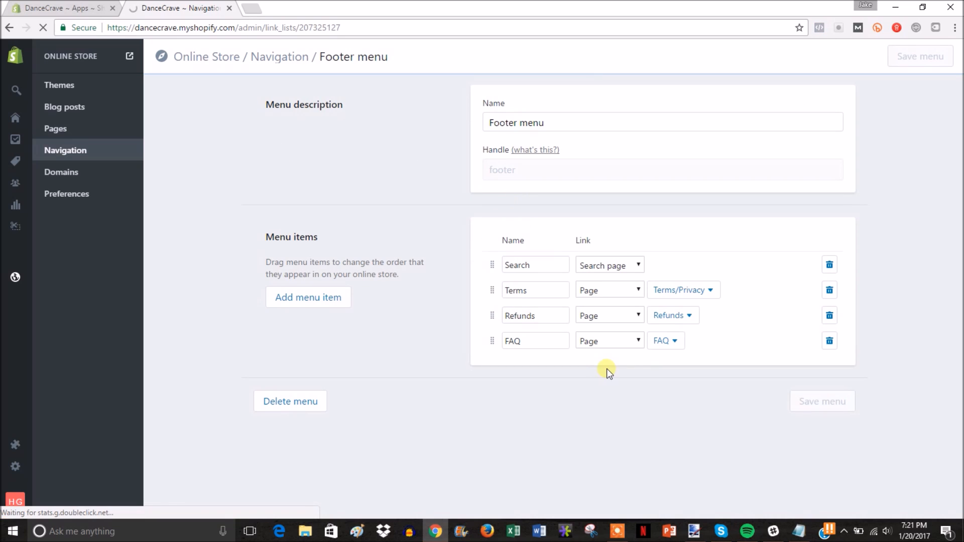
click(676, 347)
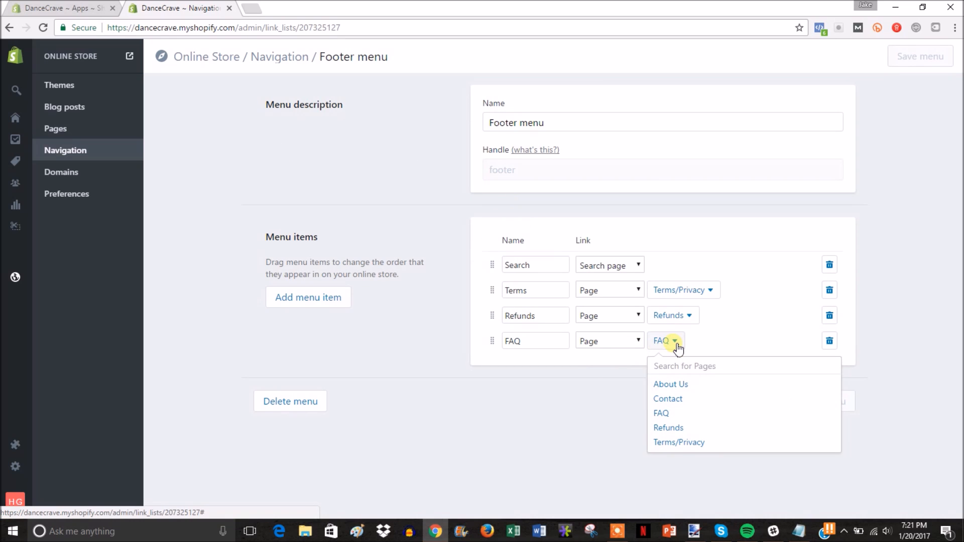
click(635, 341)
click(622, 450)
double_click(673, 349)
key(ctrl+v)
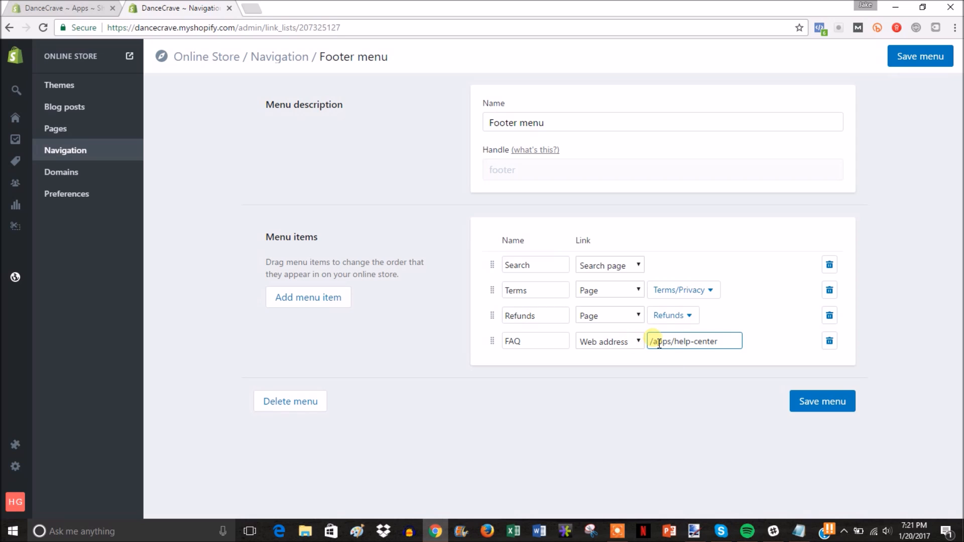
click(815, 403)
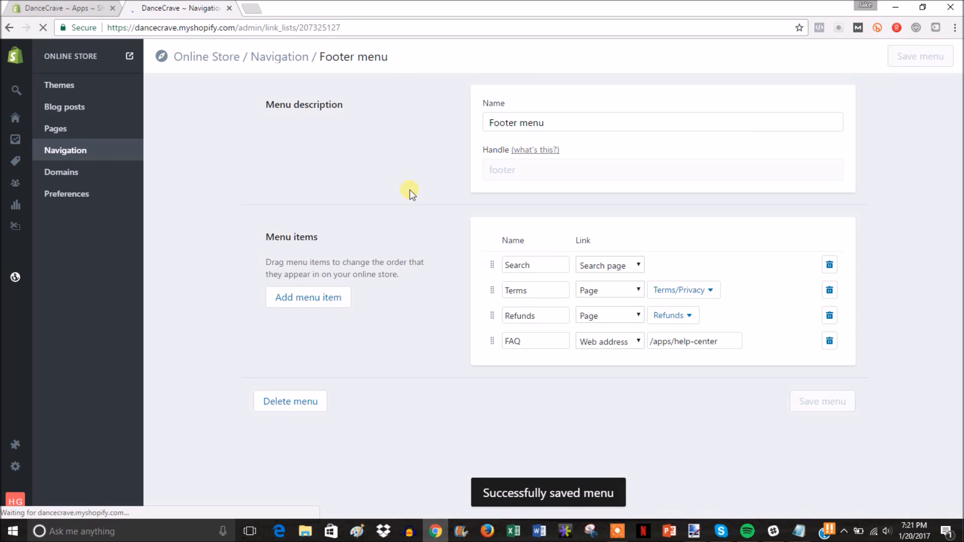
Step: Open the live storefront and scroll down to its footer
click(131, 57)
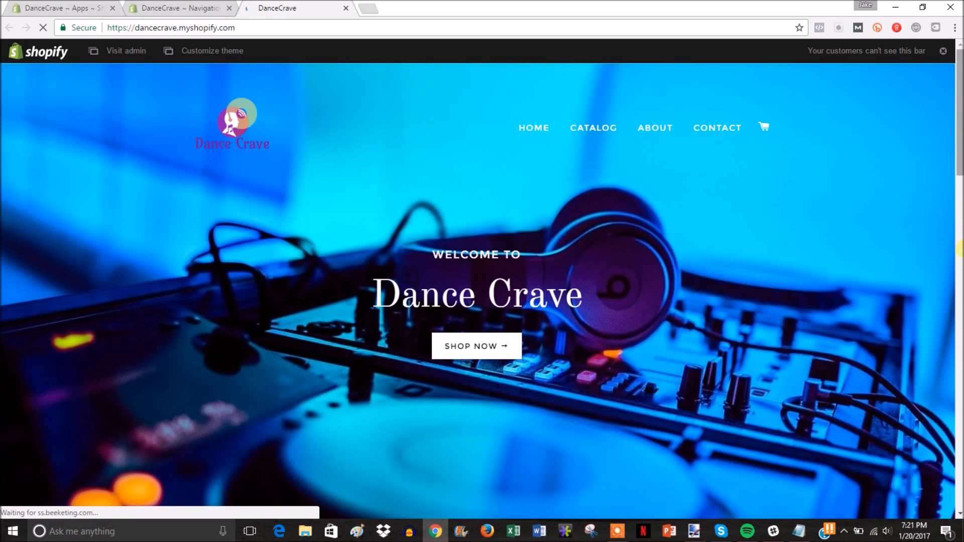
drag(960, 94, 962, 179)
drag(959, 219, 960, 436)
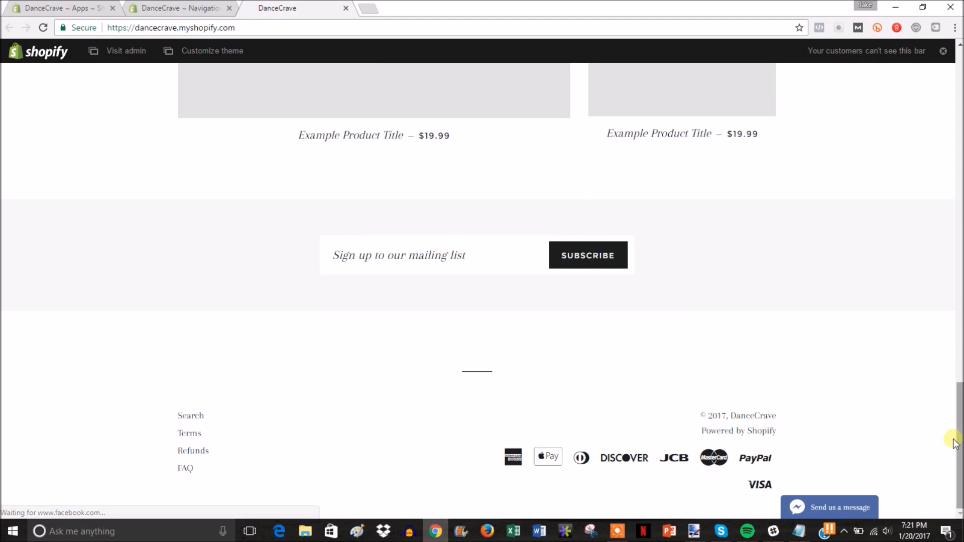
Step: Follow the footer FAQ link to the Help Center page, review it, and close the storefront tab
click(187, 468)
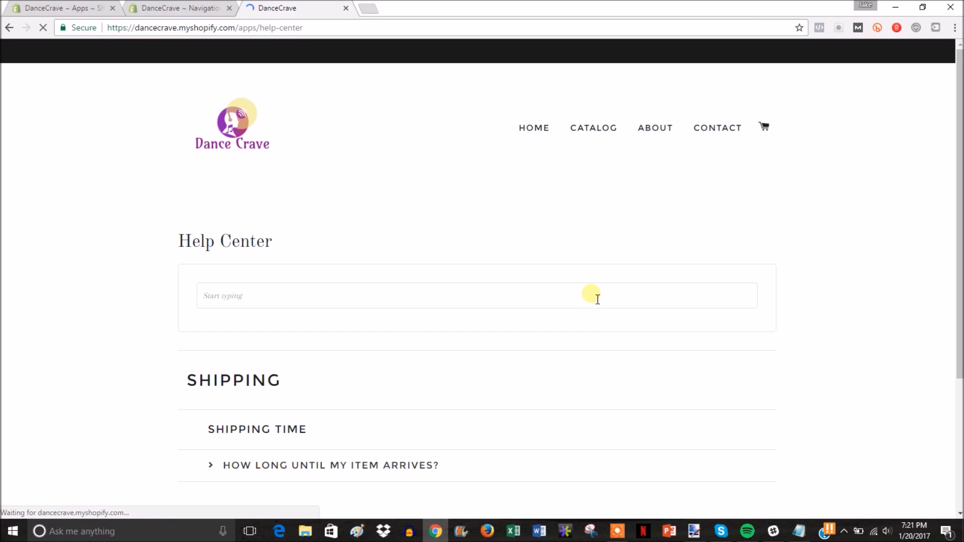
scroll(297, 400, down, 3)
scroll(531, 282, up, 3)
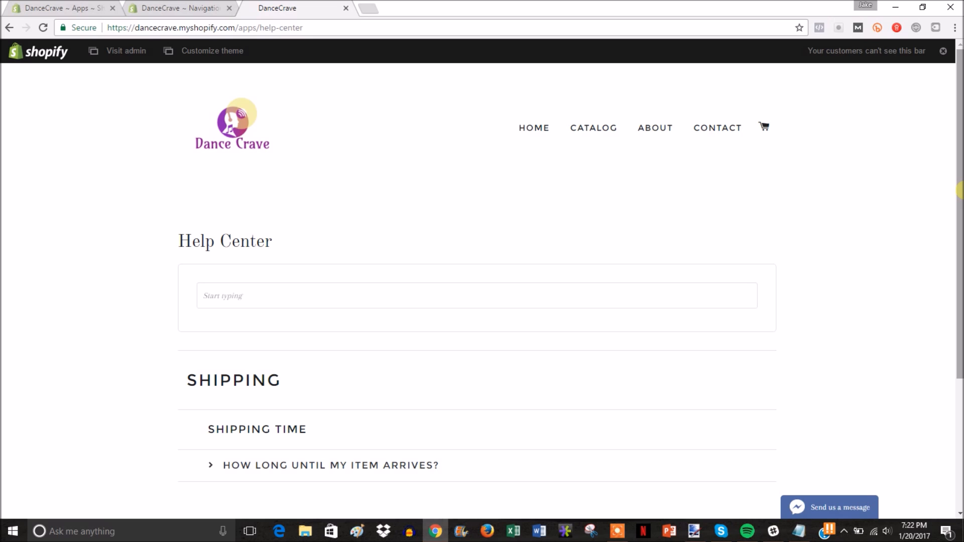
drag(958, 191, 959, 243)
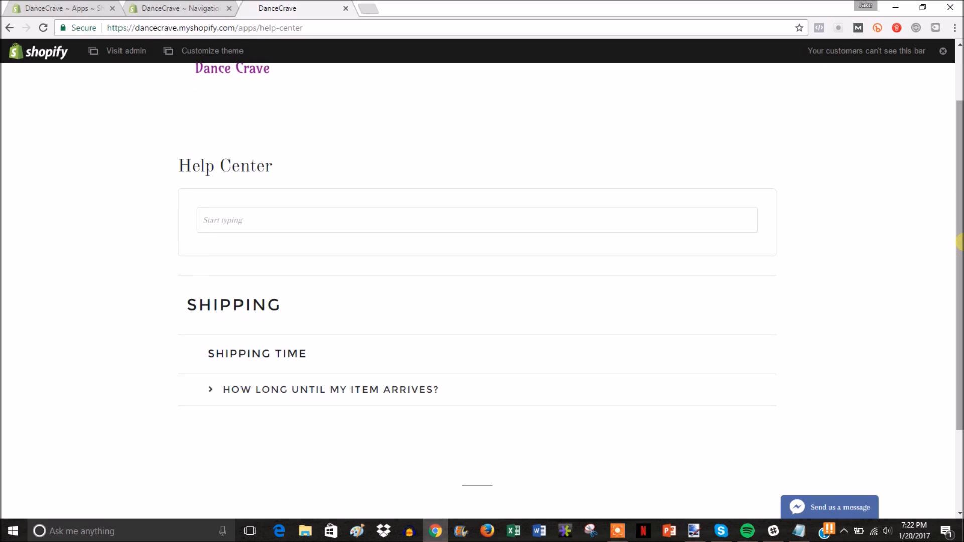
scroll(452, 201, up, 2)
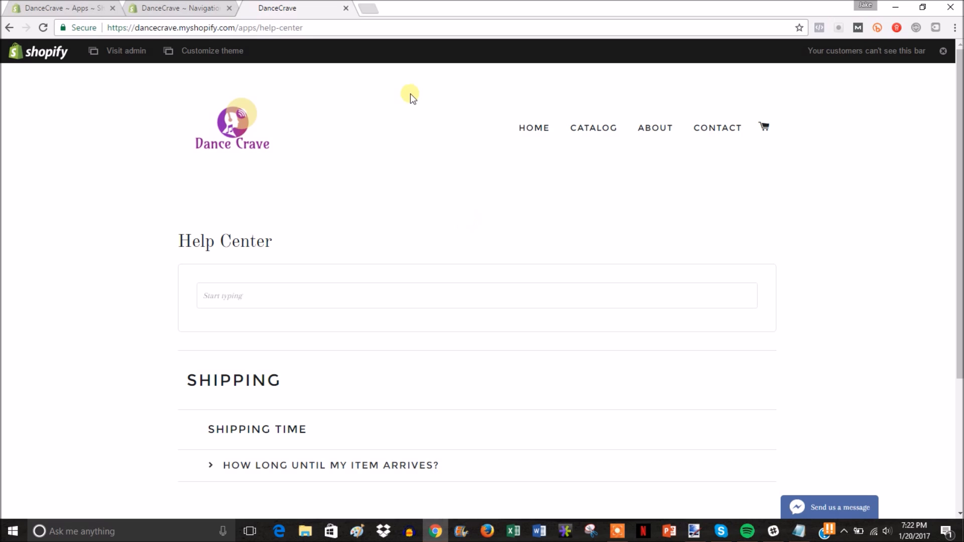
click(346, 8)
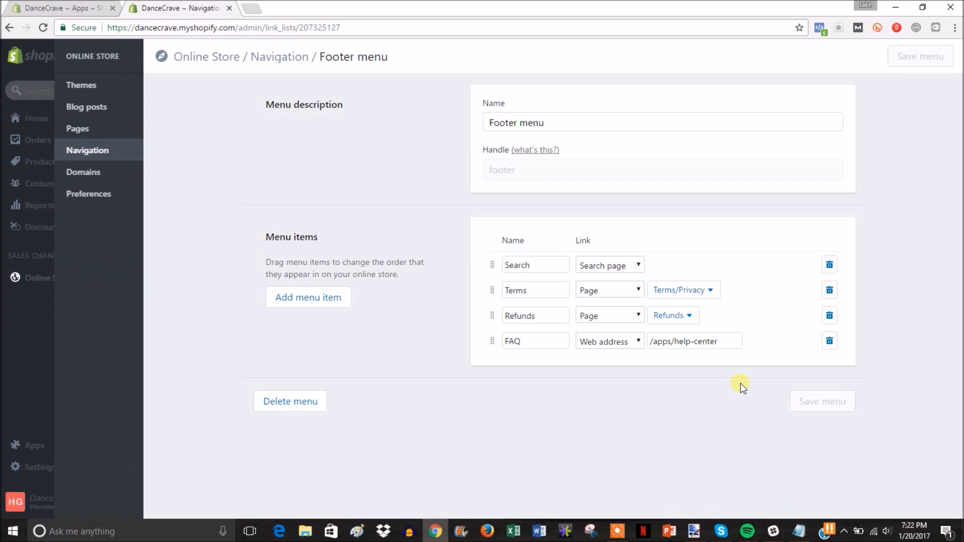
Step: Delete the '-Add apps' line from the Notepad to-do list
click(798, 531)
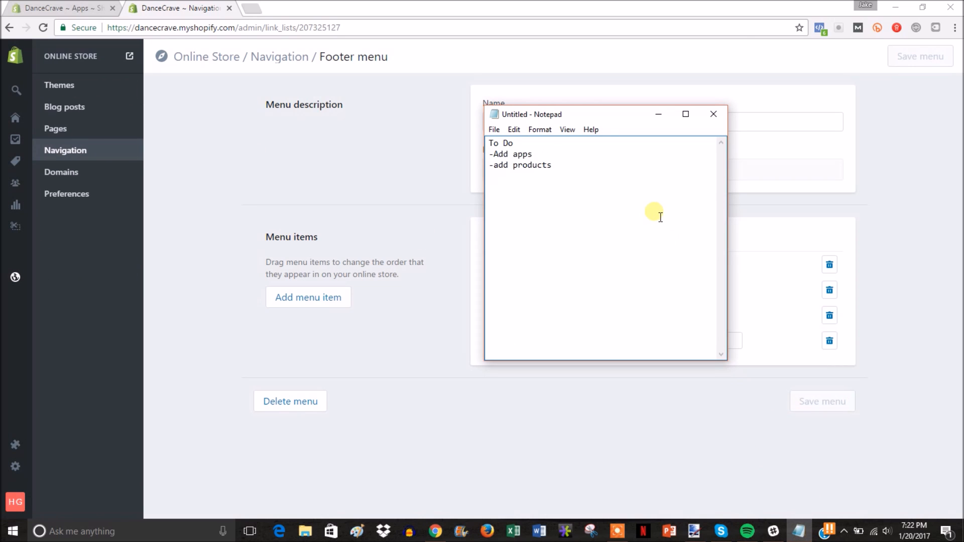
drag(532, 154, 470, 155)
key(BackSpace)
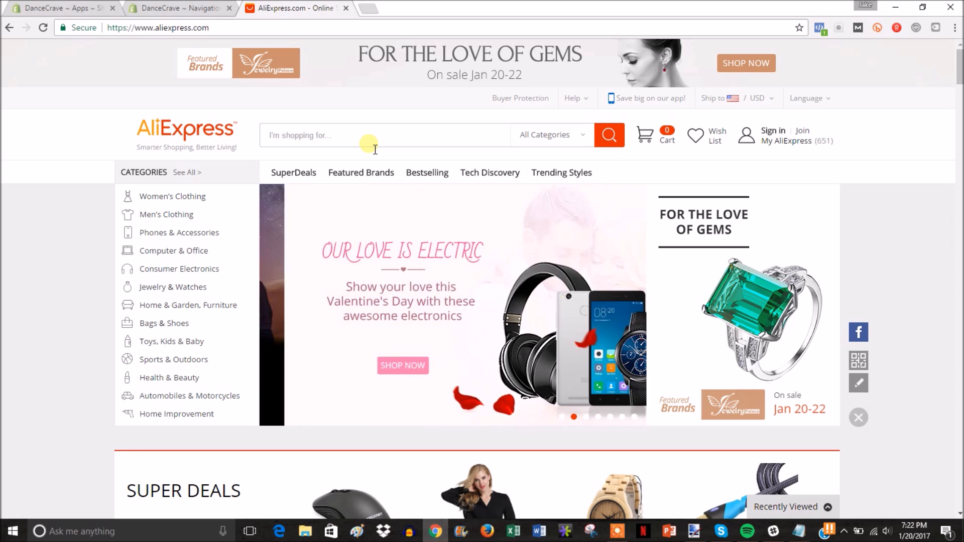
Step: Search AliExpress for 'led shoes' and open the white LED luminous shoes listing
click(385, 145)
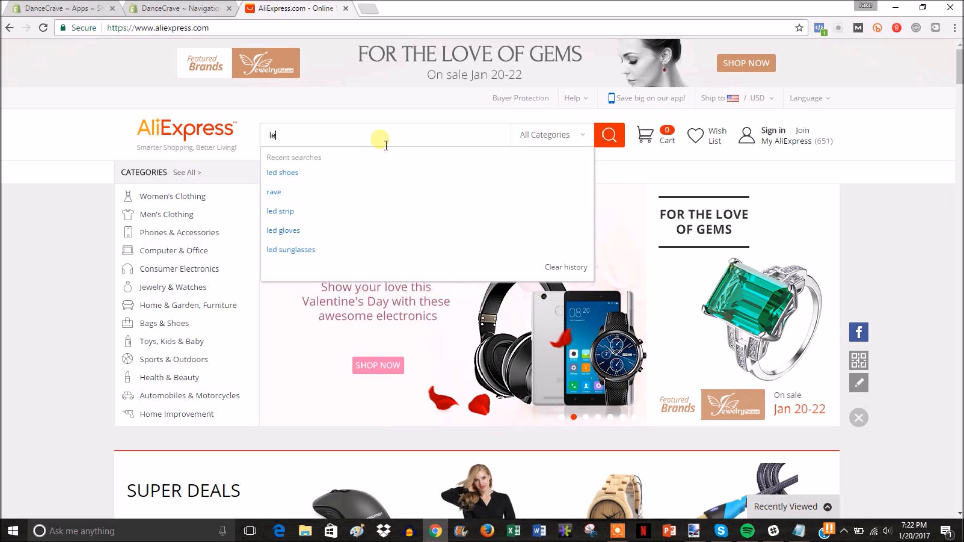
text(led shoes)
key(Return)
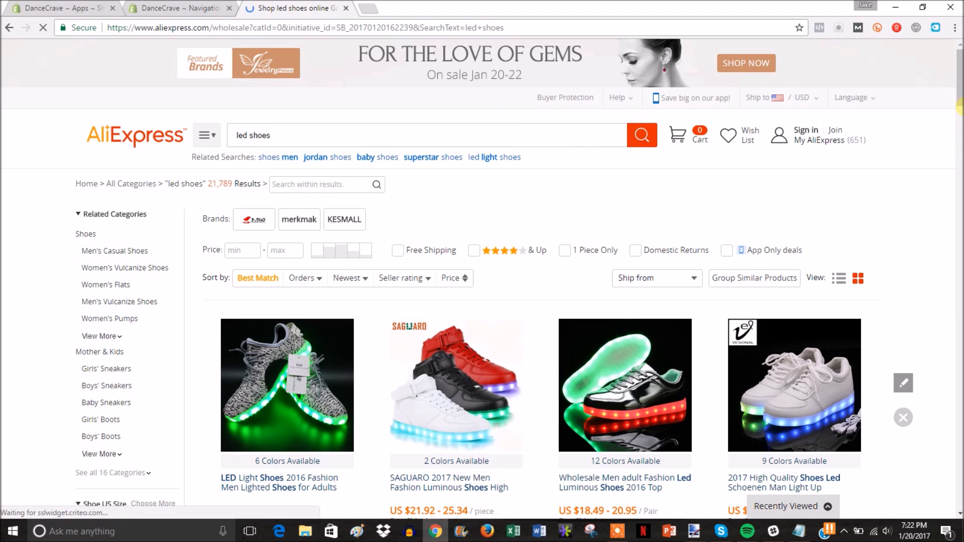
click(959, 107)
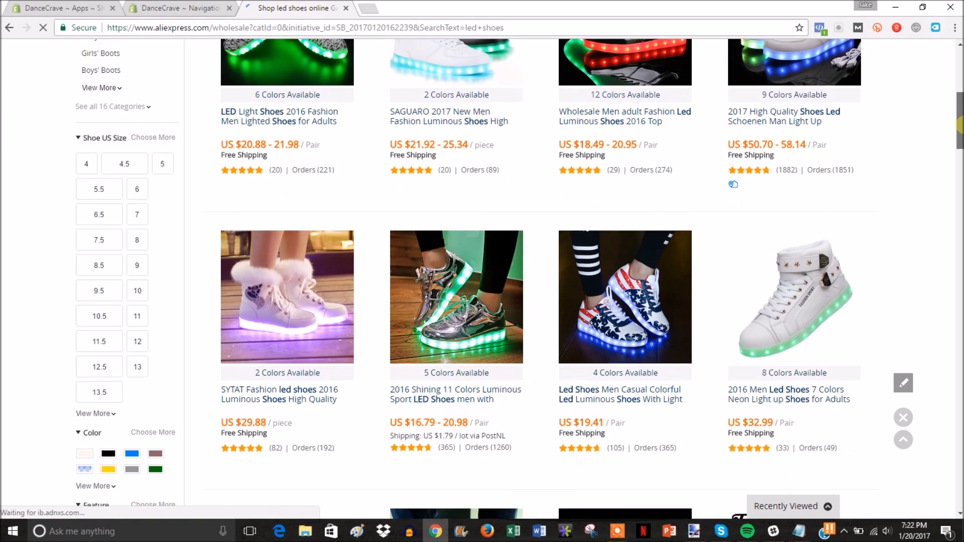
drag(959, 123, 959, 191)
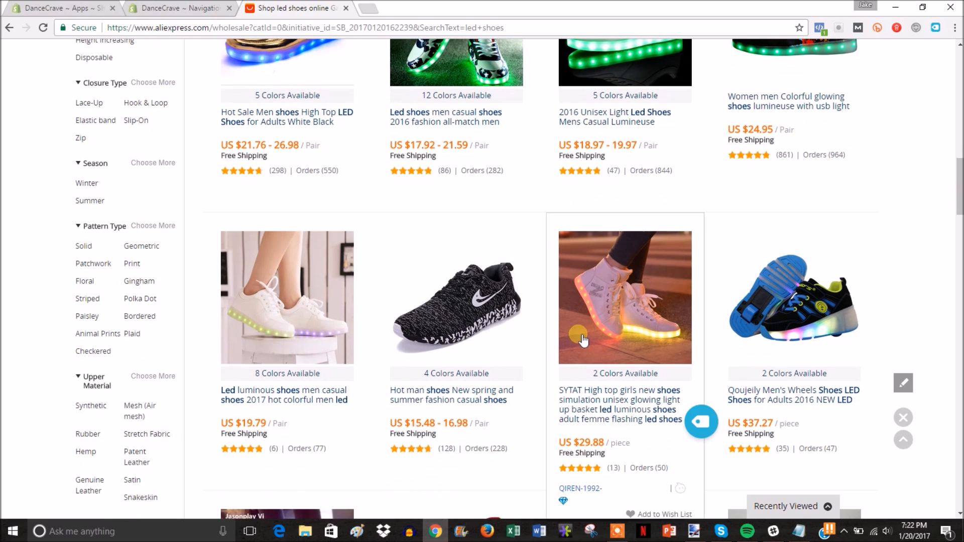
click(300, 401)
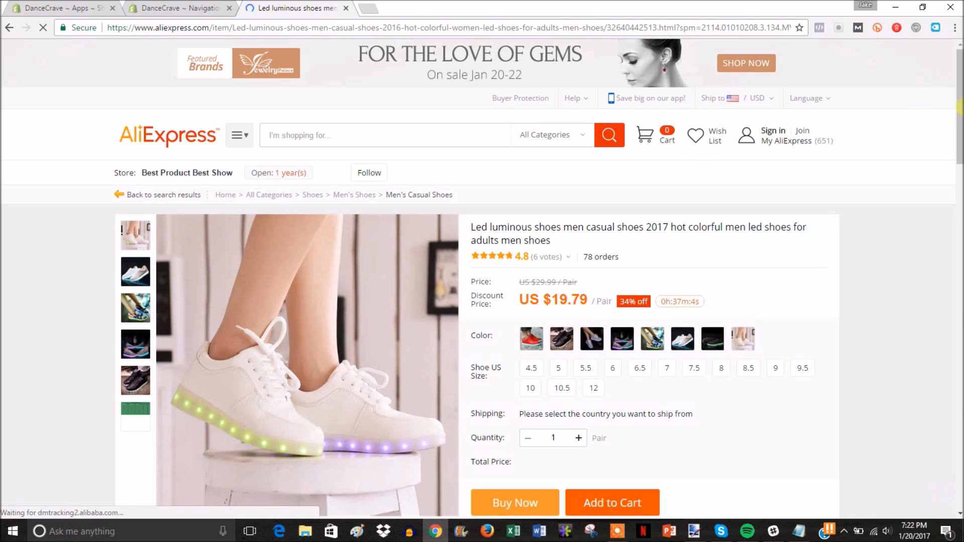
Step: Import the LED luminous shoes (US $19.79 per pair) into the store via Oberlo
drag(959, 103, 959, 123)
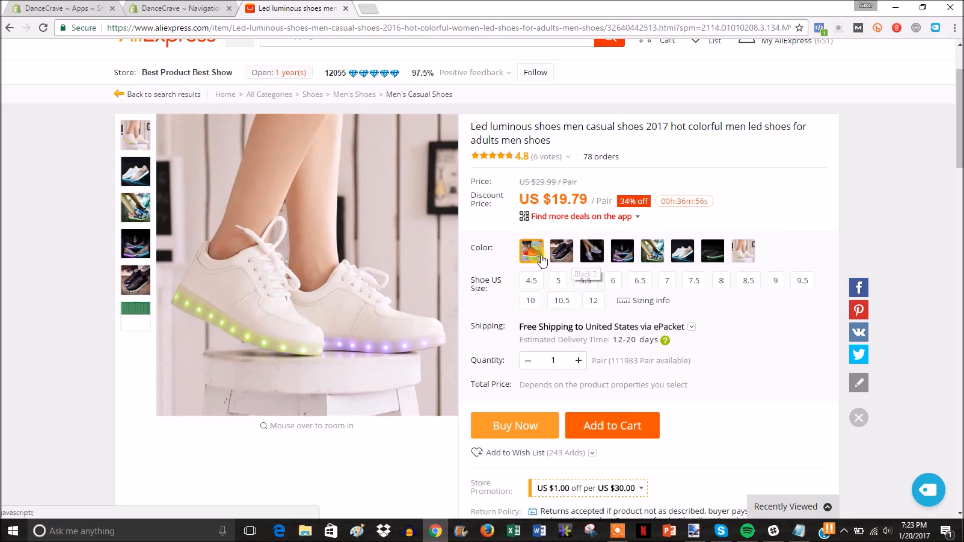
mouse_move(959, 126)
mouse_down()
mouse_move(959, 171)
mouse_move(959, 124)
mouse_up()
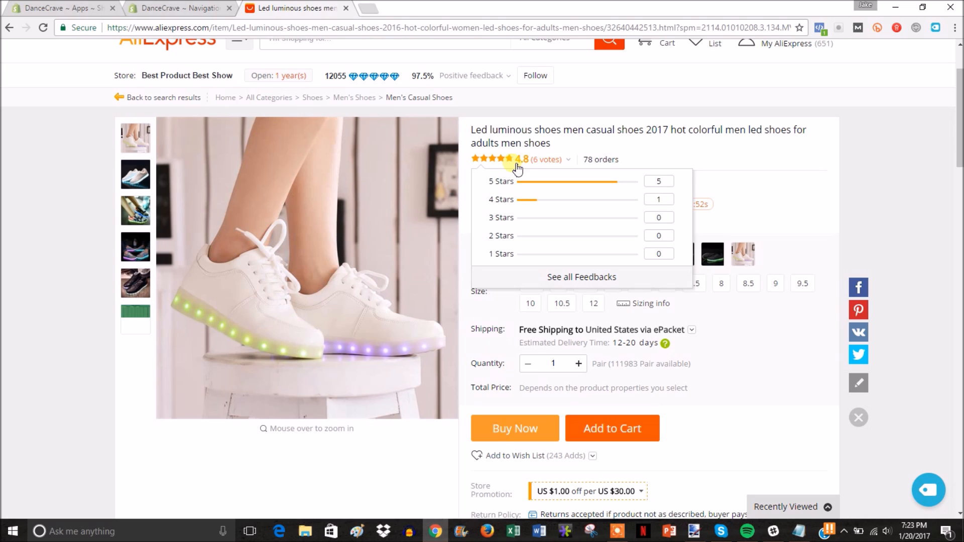
mouse_move(531, 162)
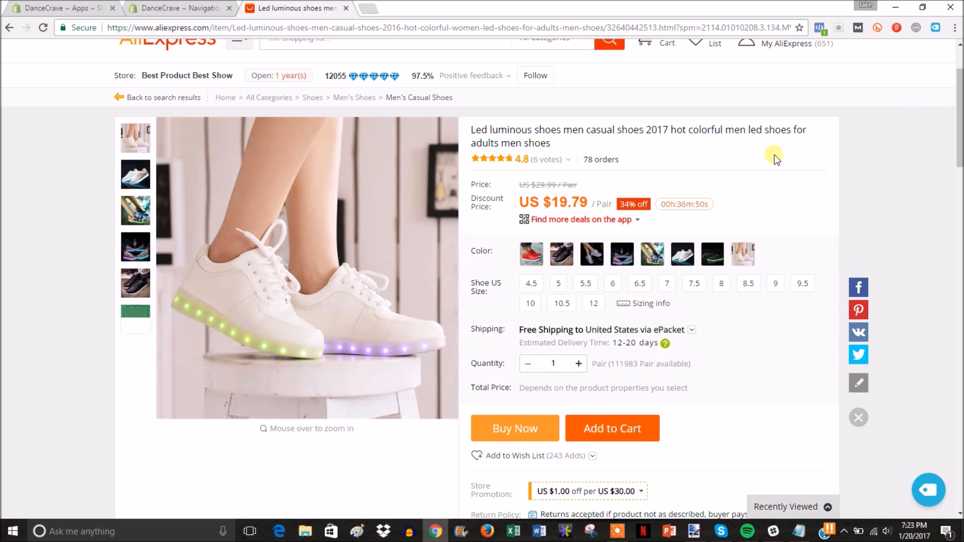
drag(958, 115, 958, 93)
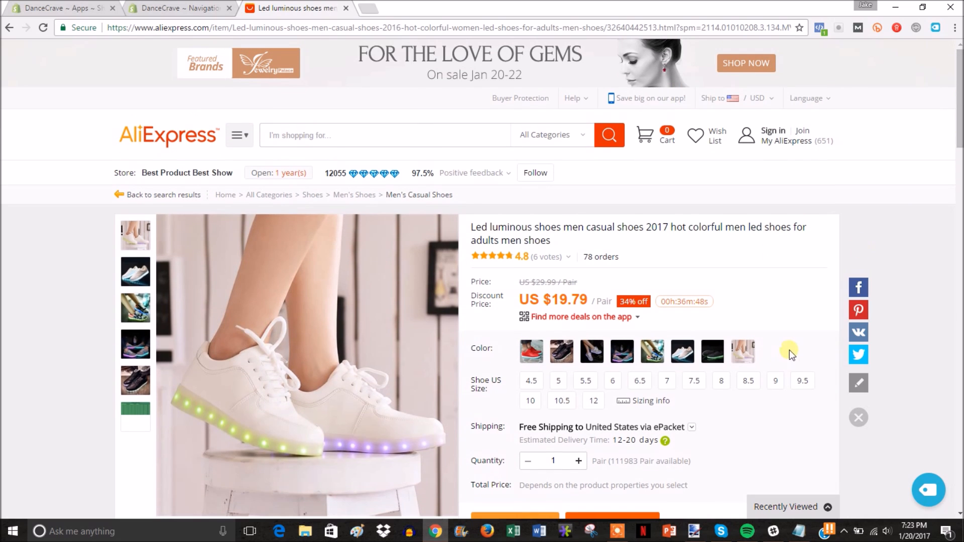
click(933, 491)
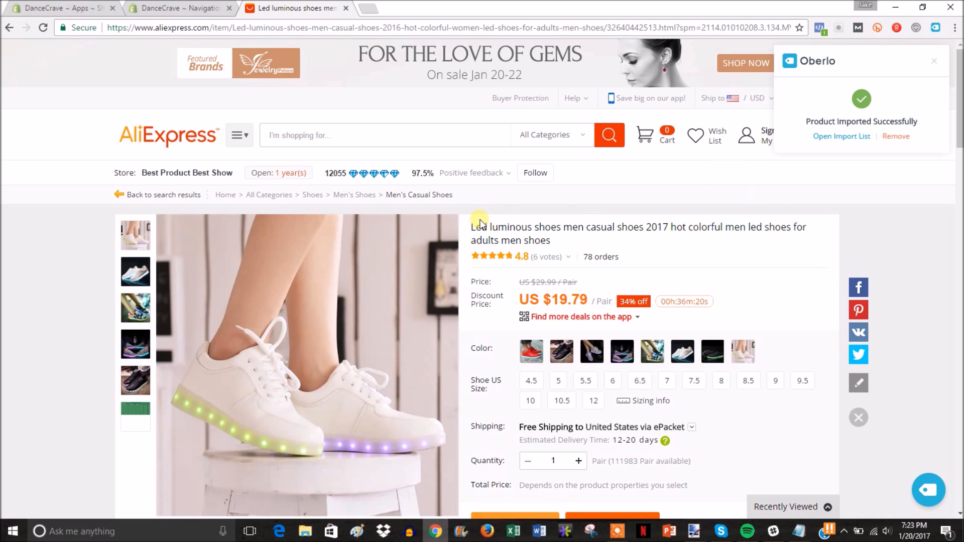
drag(466, 224, 681, 272)
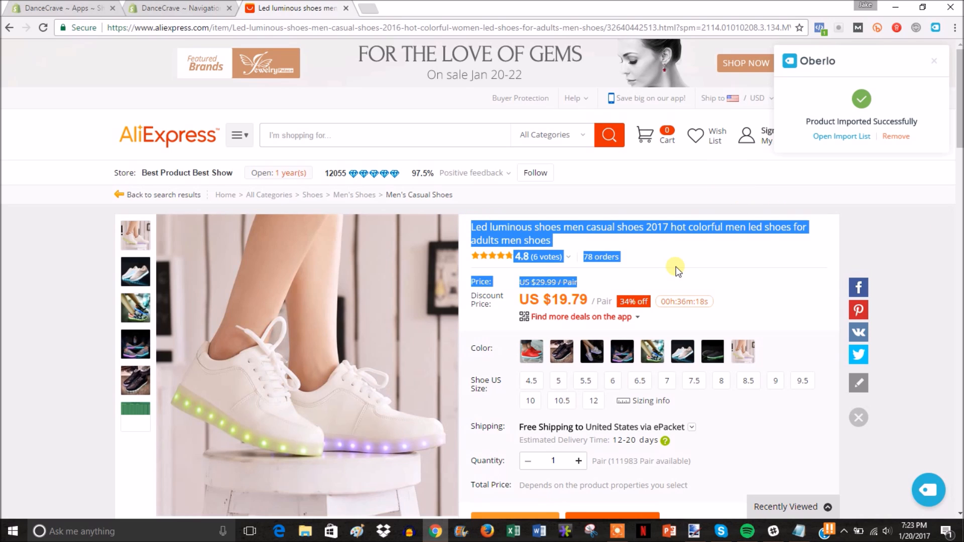
click(677, 270)
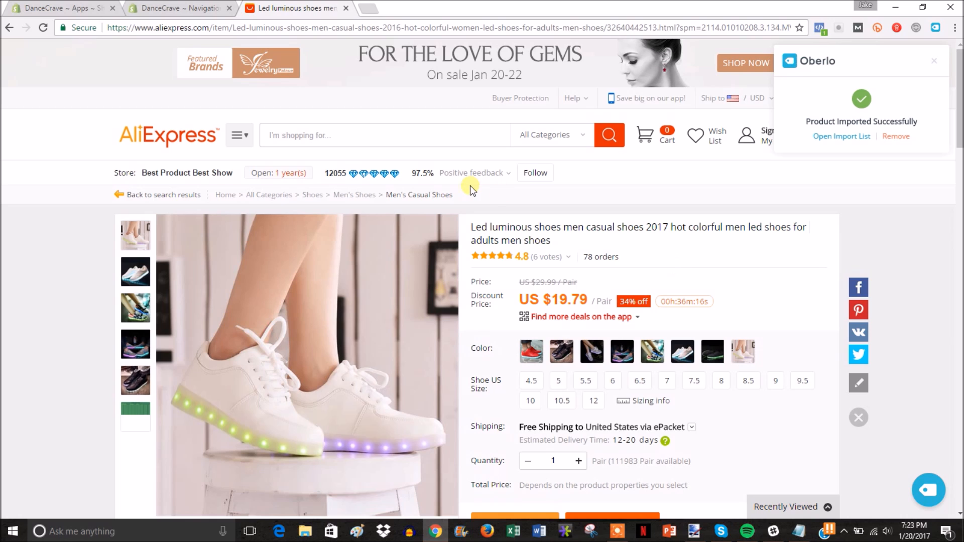
click(300, 135)
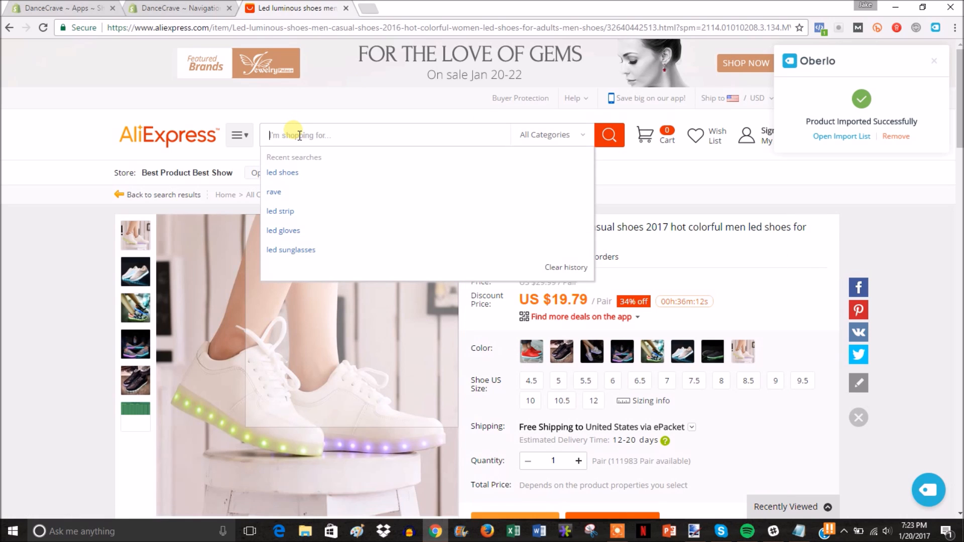
Step: Search 'led gloves' and import the US $3.73 white flashing LED gloves via Oberlo
text(led gloves)
key(Return)
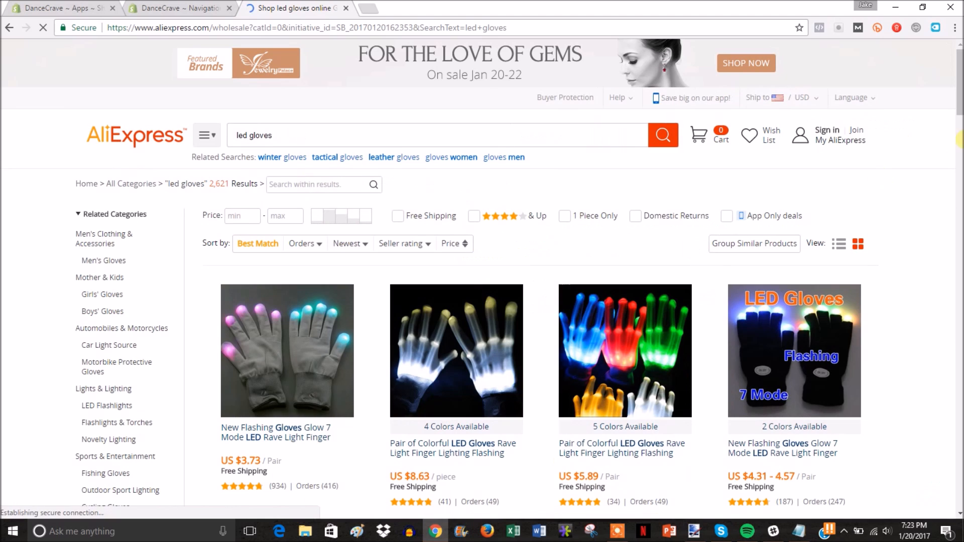
scroll(367, 370, down, 1)
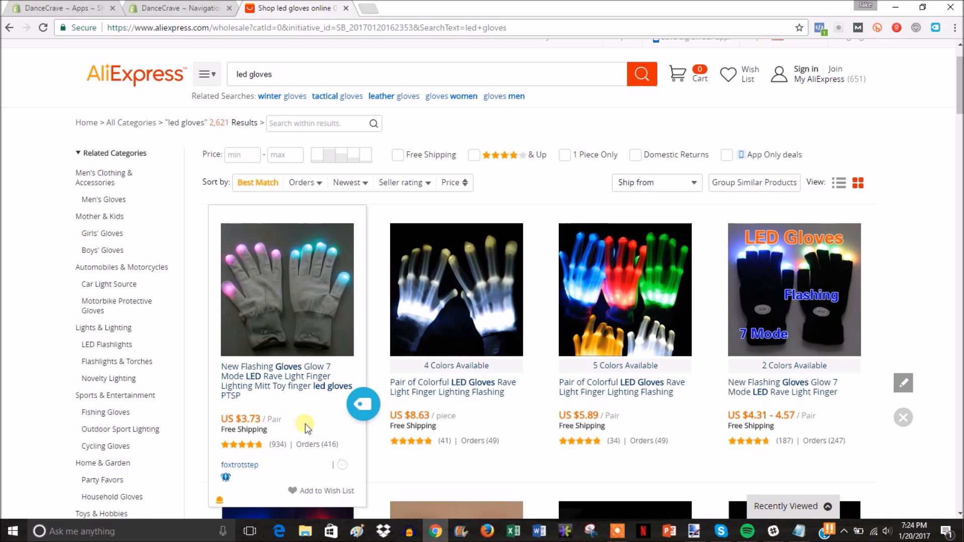
click(365, 416)
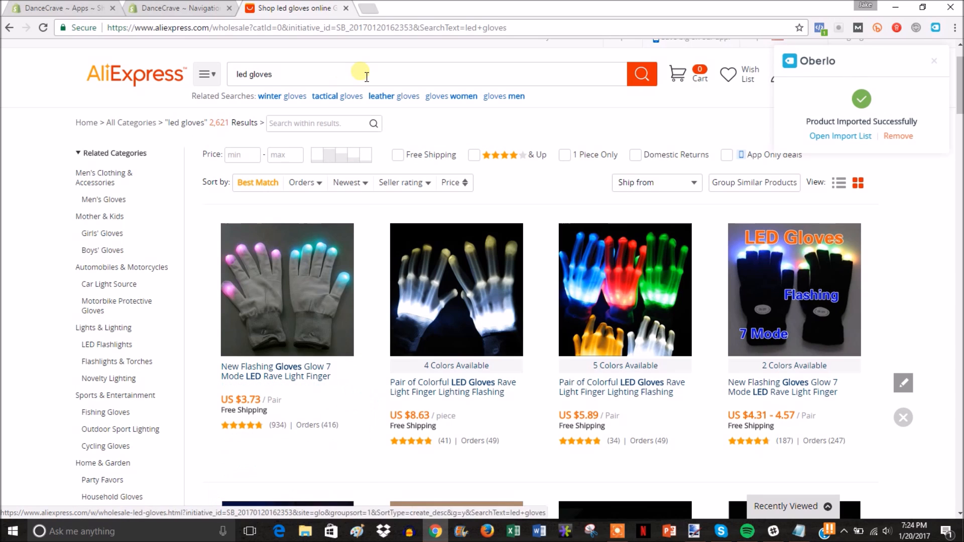
click(299, 78)
drag(298, 78, 259, 82)
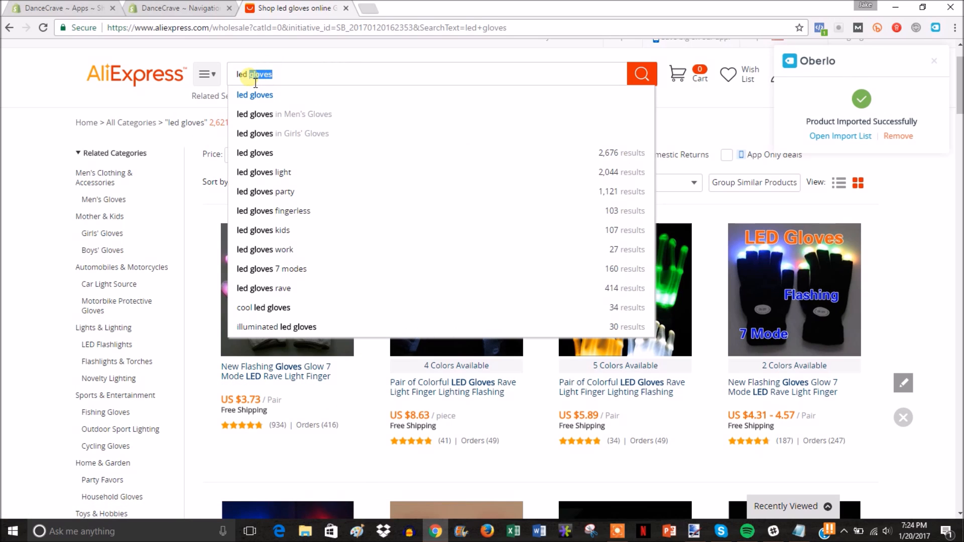
Step: Search 'led sunglasses' and open the yellow El Wire LED glasses listing
text(sunglass)
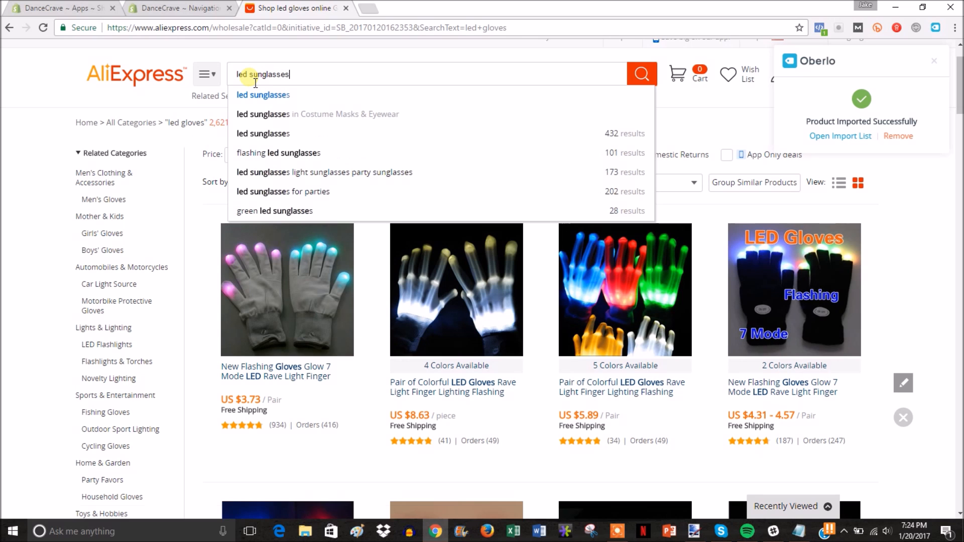
text(es)
key(Return)
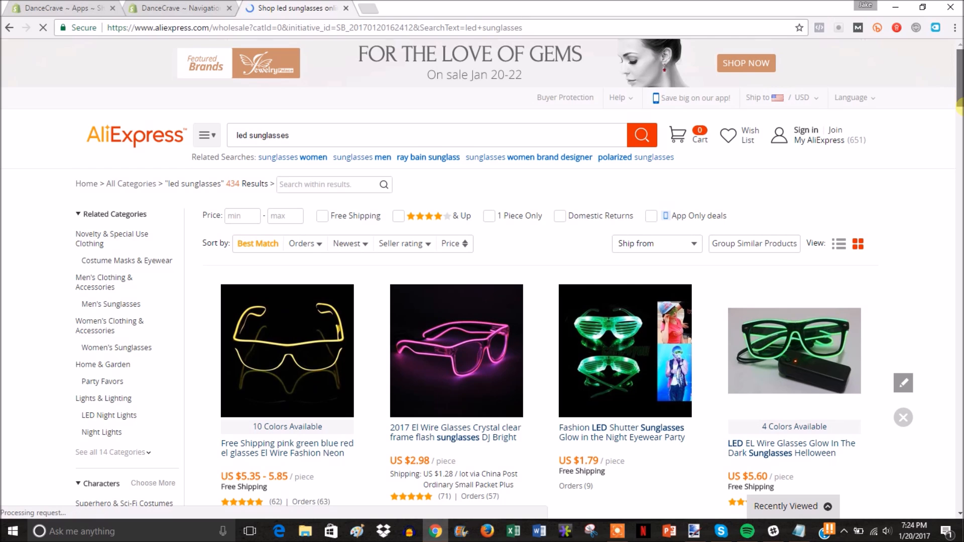
scroll(960, 112, down, 2)
mouse_move(959, 112)
mouse_down()
mouse_move(958, 129)
mouse_move(959, 117)
mouse_up()
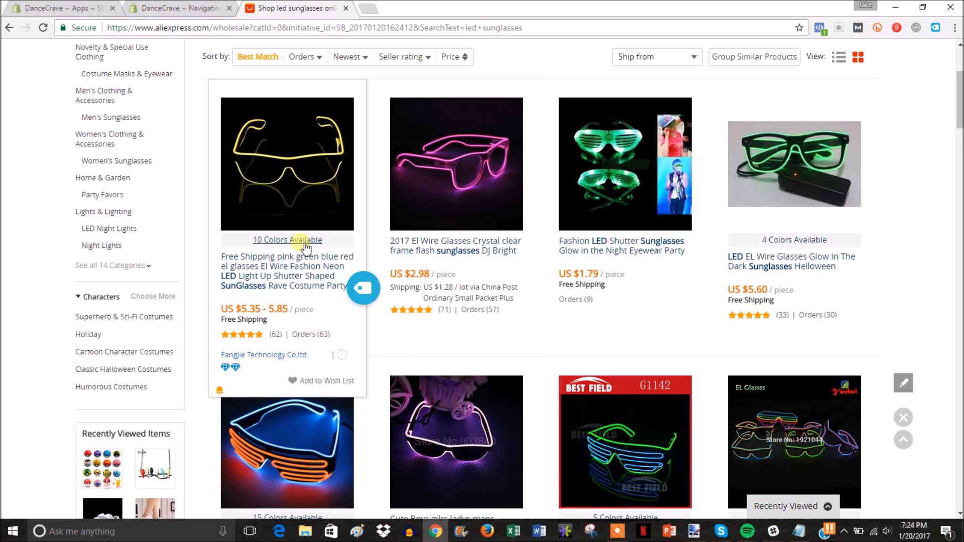
click(307, 263)
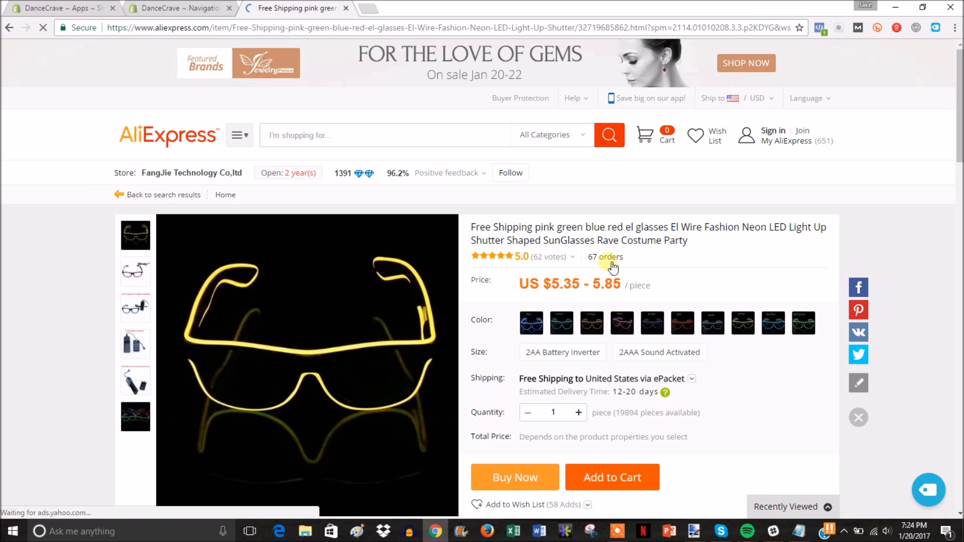
Step: Import the El Wire LED glasses ($5.35–5.85) into the store via Oberlo
mouse_move(549, 257)
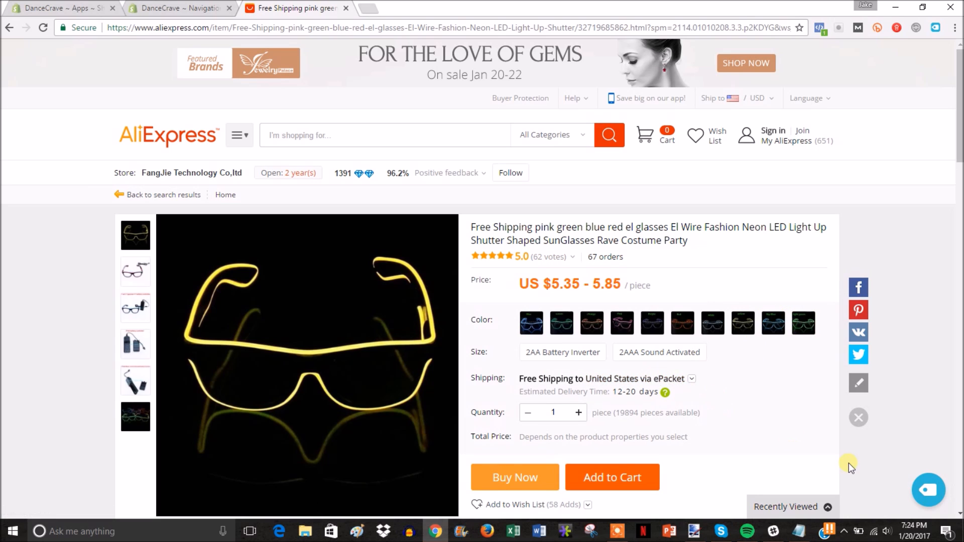
click(937, 498)
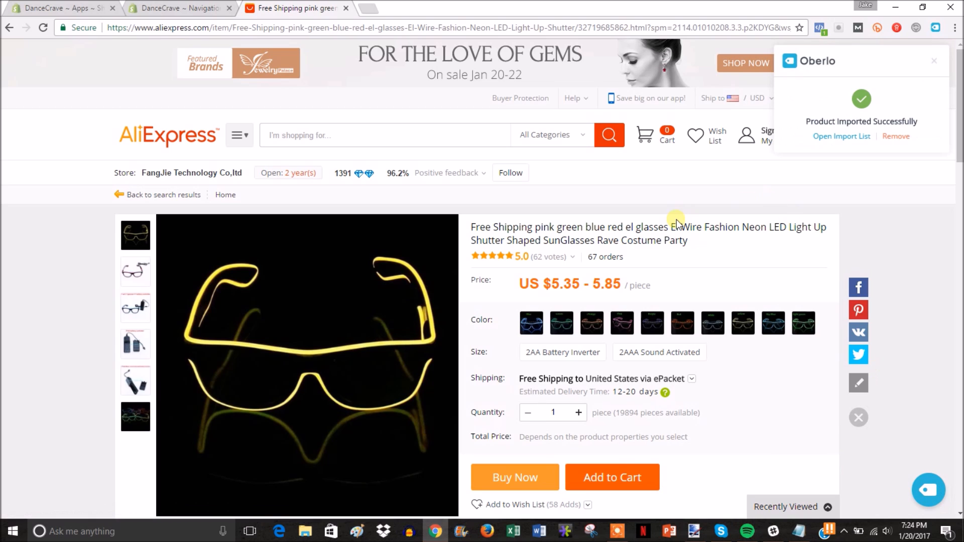
click(350, 139)
Step: Rerun the 'rave' search and import the 24Pcs/Lot Colorful Flashing LED Foam Sticks ($17.63/lot) with Oberlo
click(294, 229)
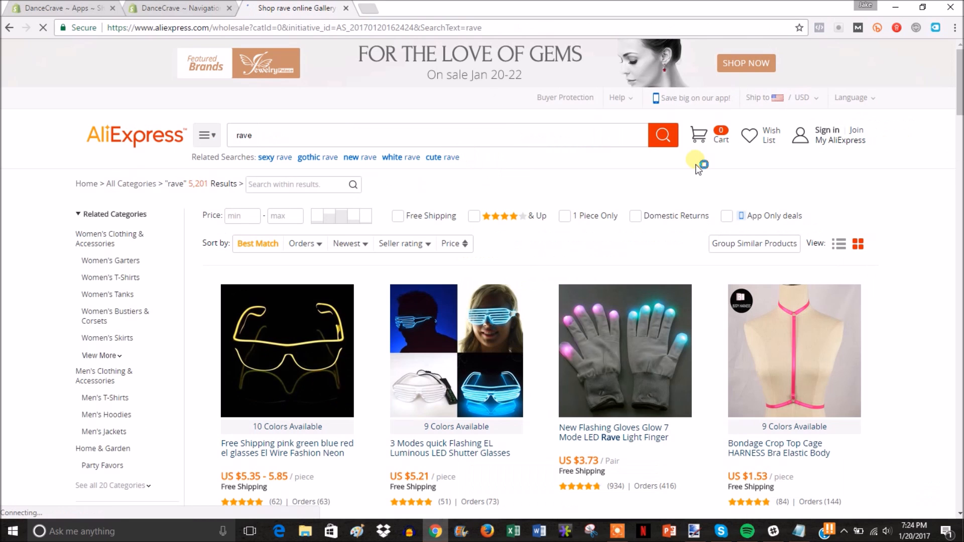
drag(959, 88, 910, 158)
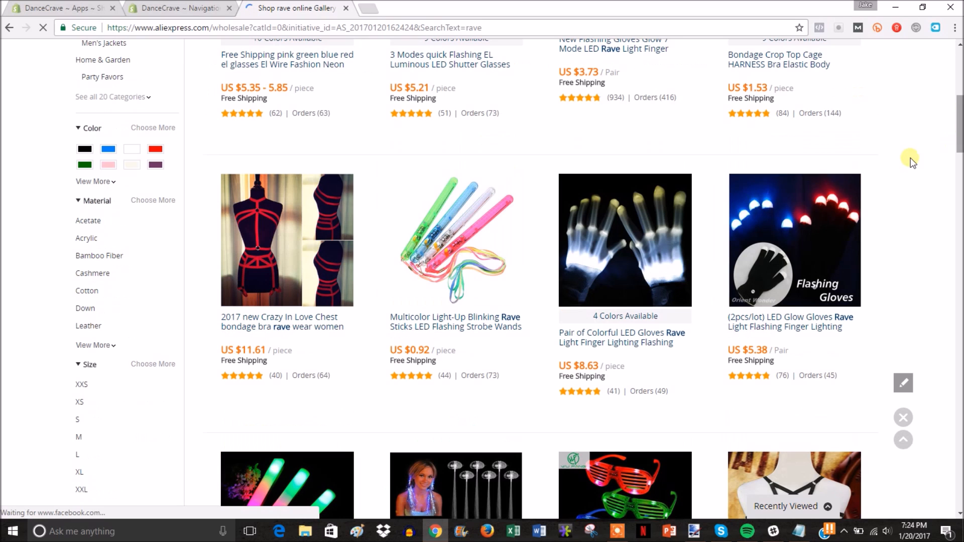
scroll(959, 124, down, 1)
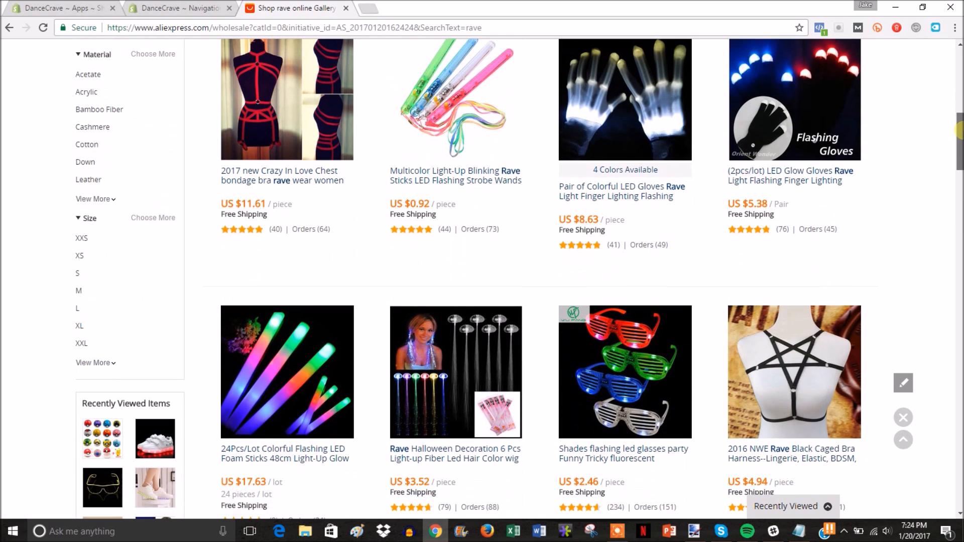
click(301, 450)
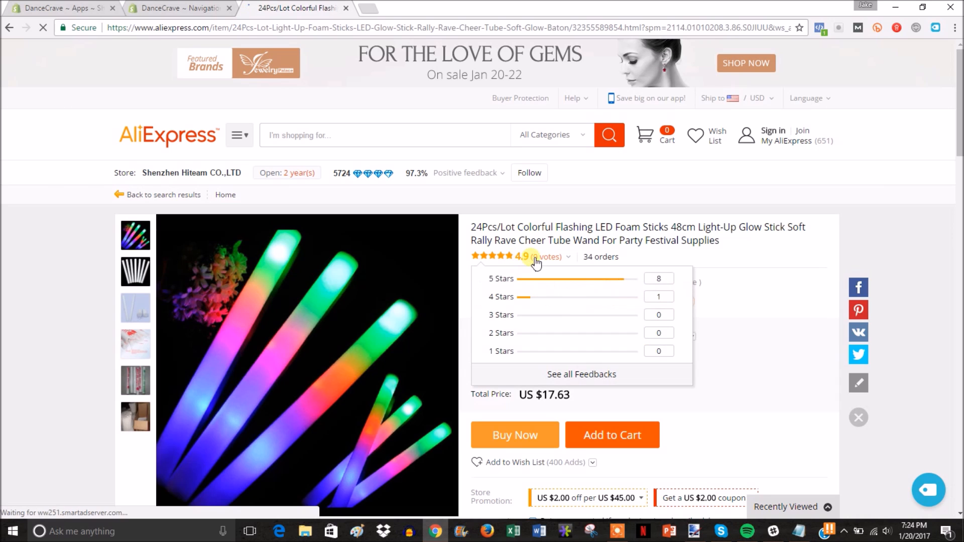
click(928, 485)
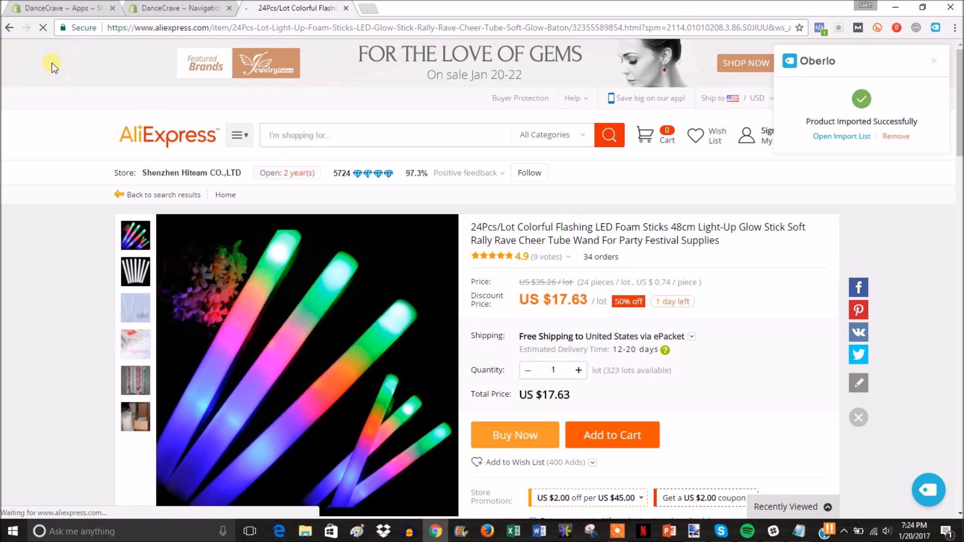
Step: Go back to the rave search results and close the AliExpress tab
click(9, 28)
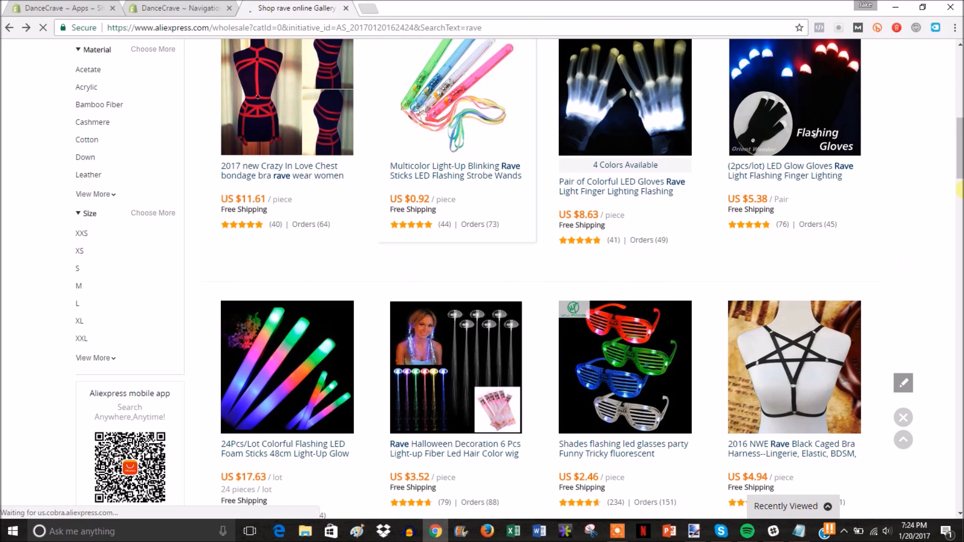
scroll(958, 147, up, 7)
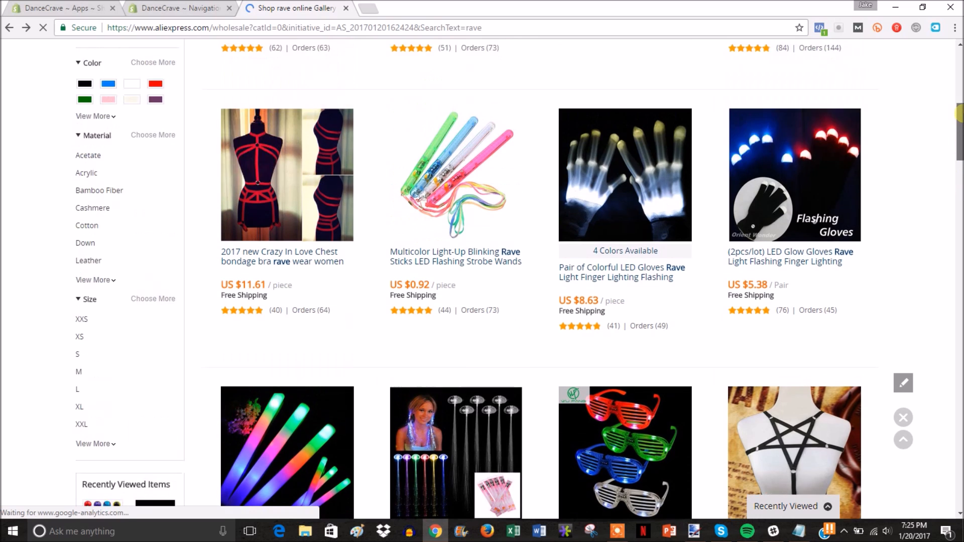
click(347, 8)
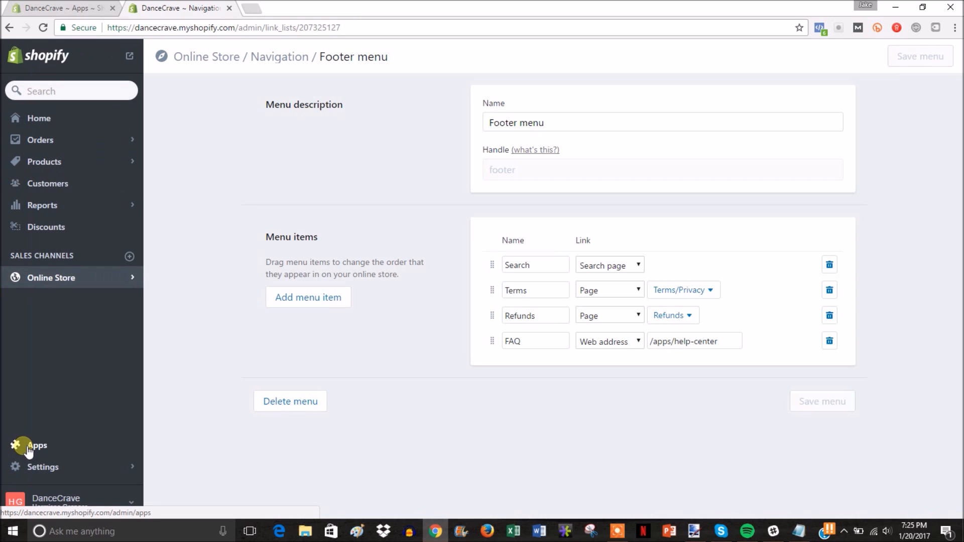
Step: Open Oberlo from Shopify's Apps to check the four imported products: glow sticks, LED shoes, gloves, sunglasses
click(29, 447)
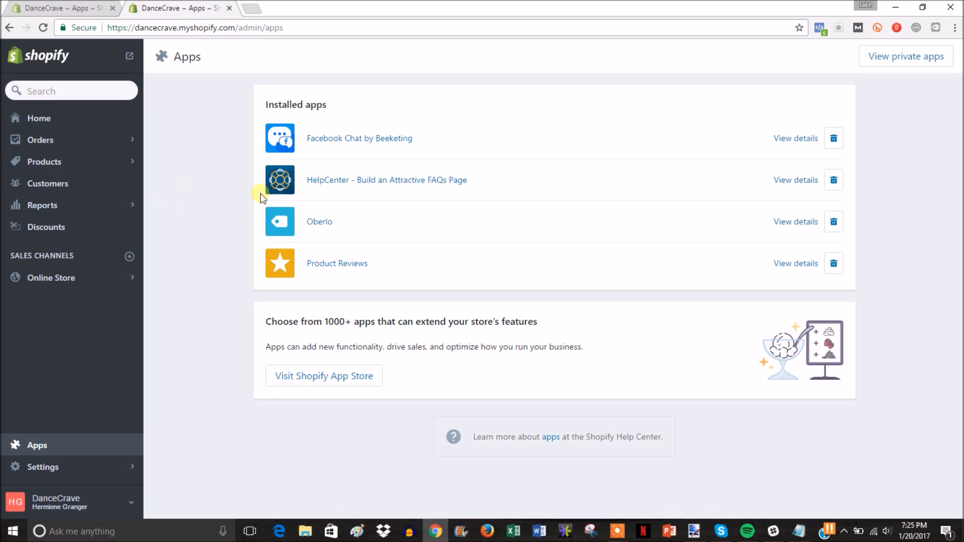
click(321, 221)
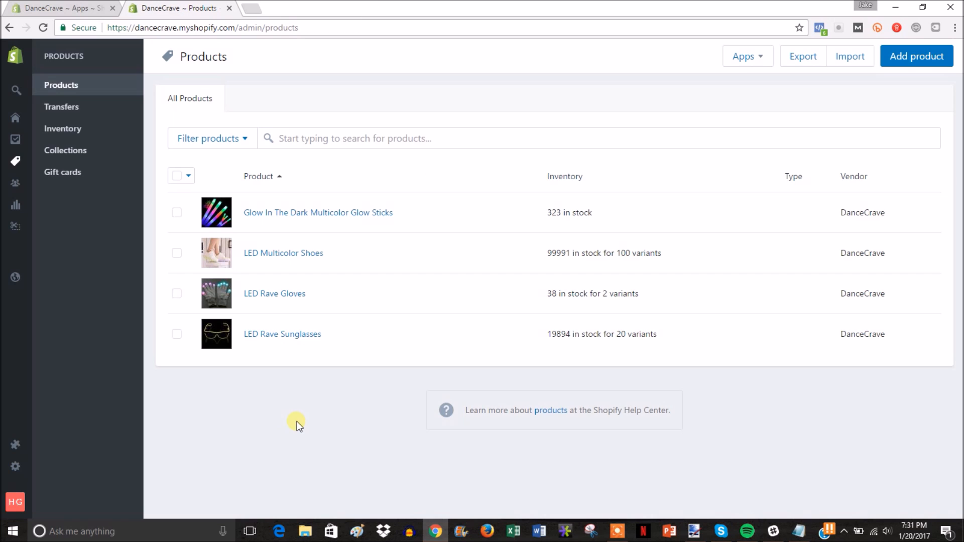
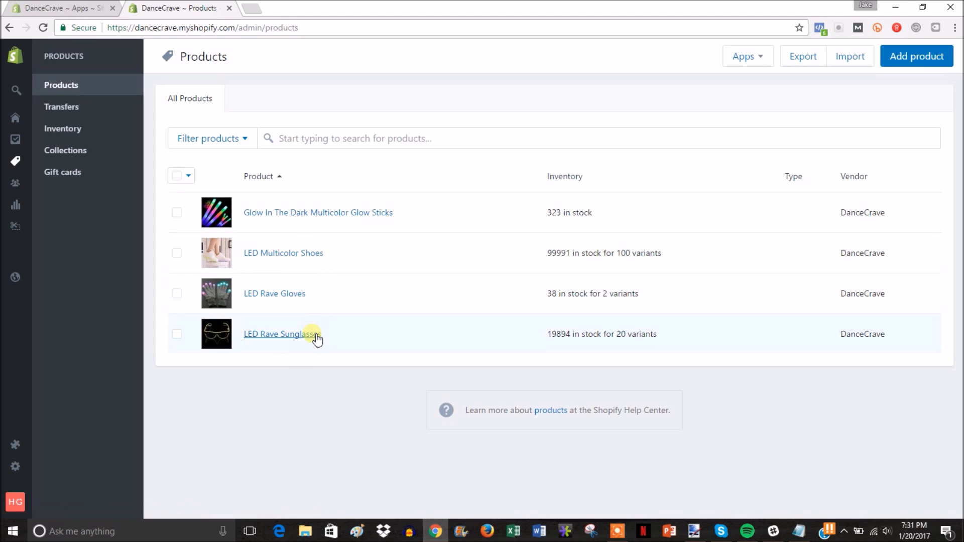
Step: Open the Glow In The Dark Multicolor Glow Sticks product from the Products list
click(320, 213)
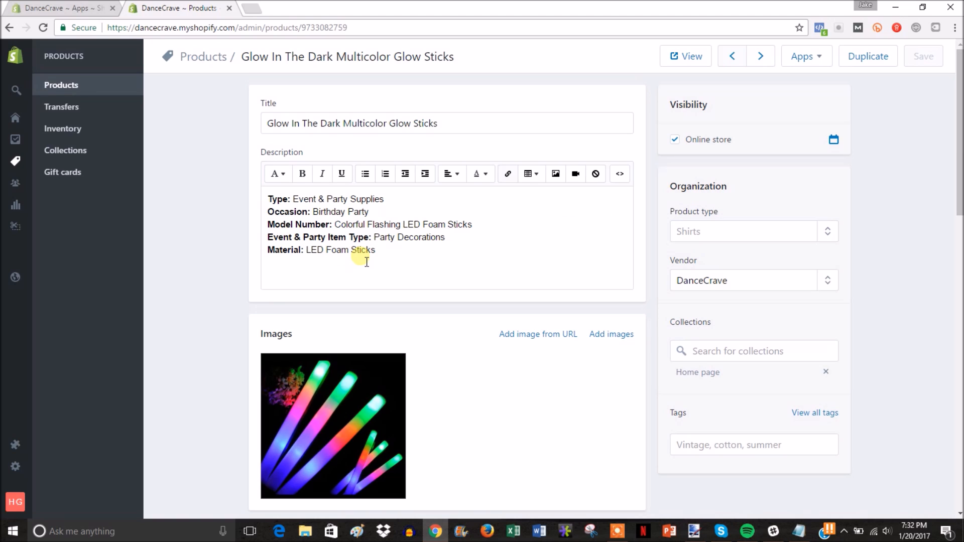
Step: Add a blank line above the Type line and break Occasion onto its own paragraph
click(273, 203)
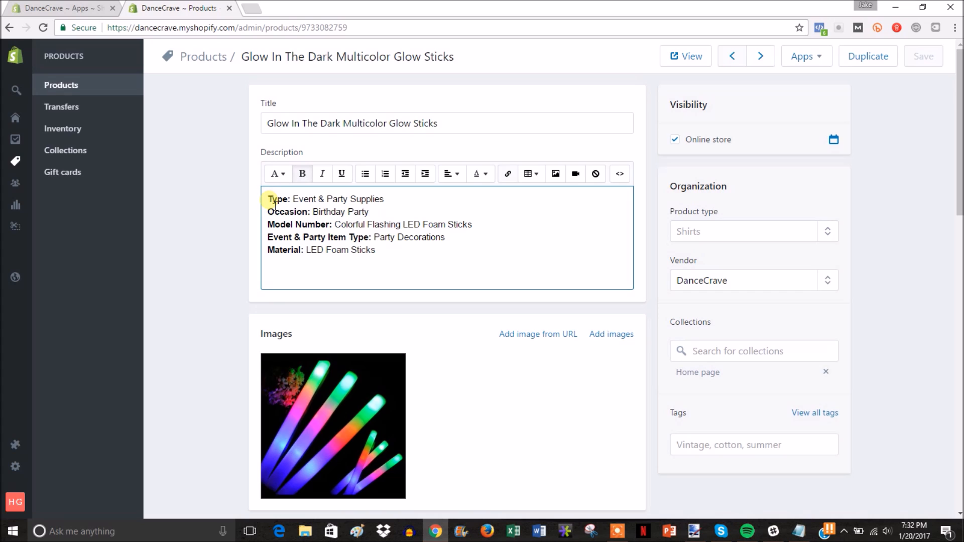
key(Return)
key(Return)
key(Return)
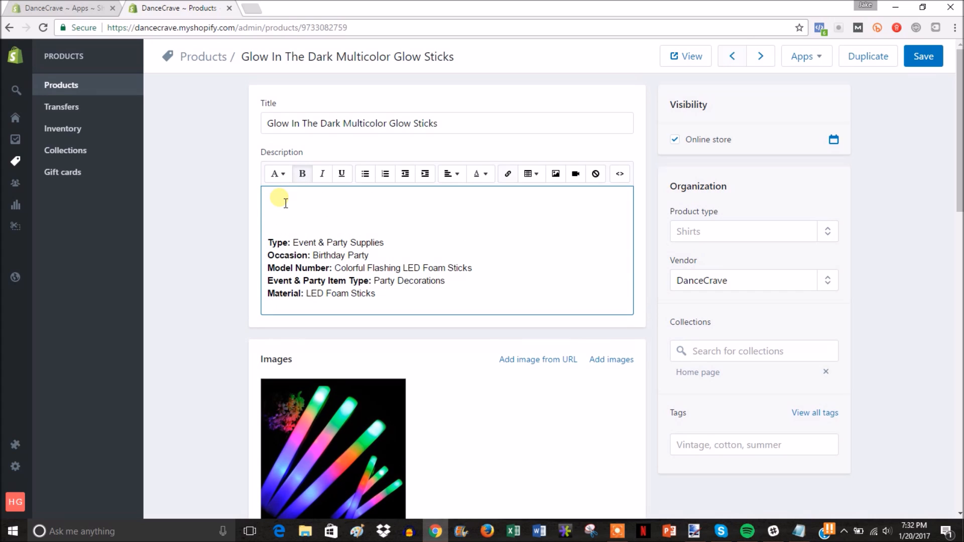
key(BackSpace)
double_click(284, 236)
click(284, 236)
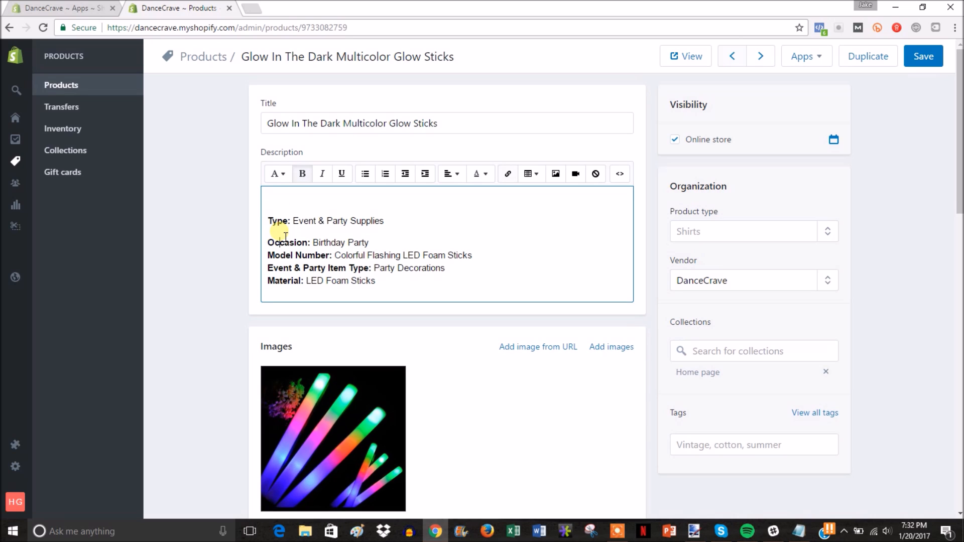
click(350, 230)
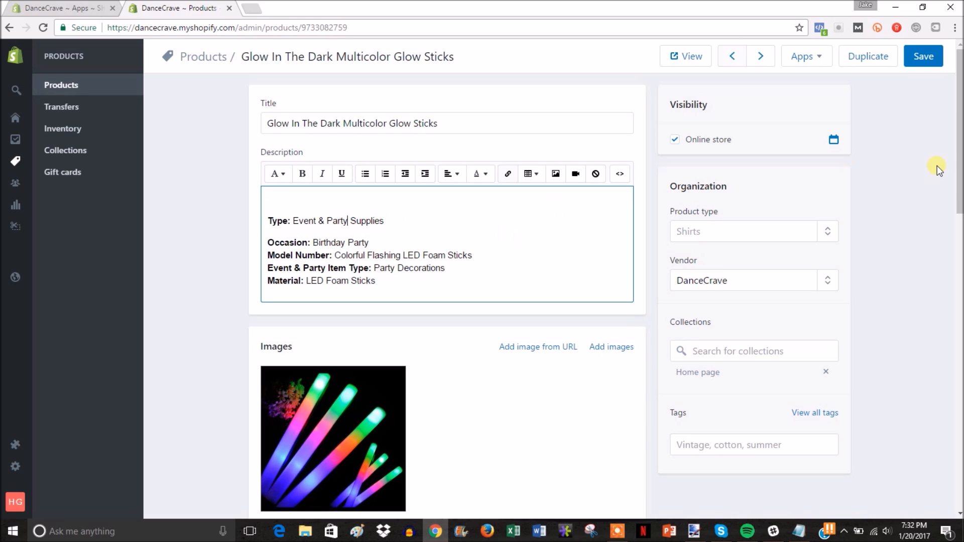
Step: Review the rest of the product page, then view the live storefront in a new tab
drag(960, 120, 960, 97)
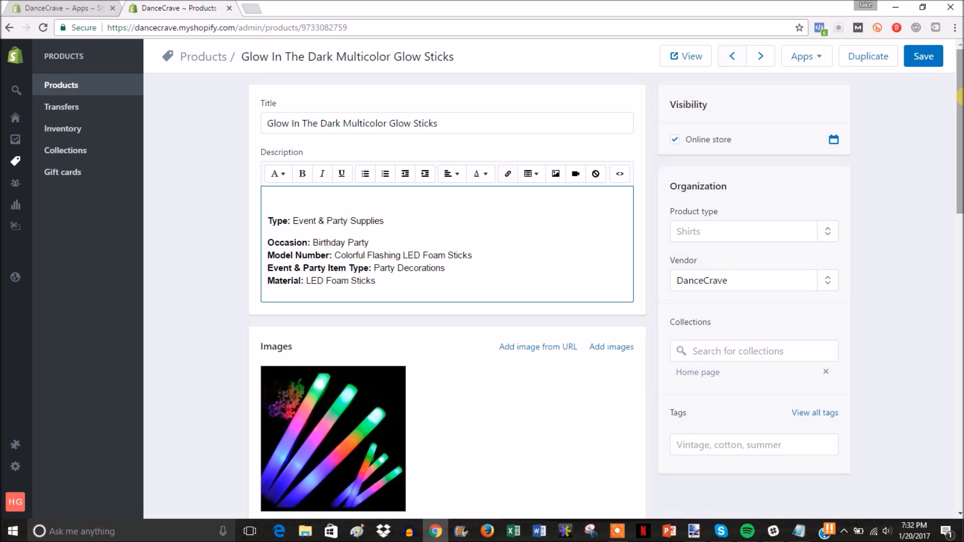
scroll(960, 97, down, 1)
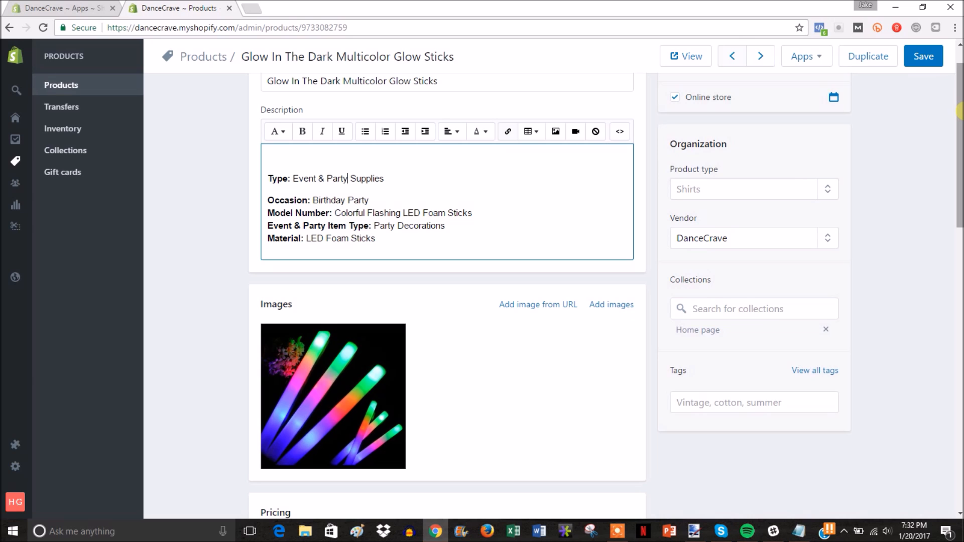
drag(959, 111, 960, 404)
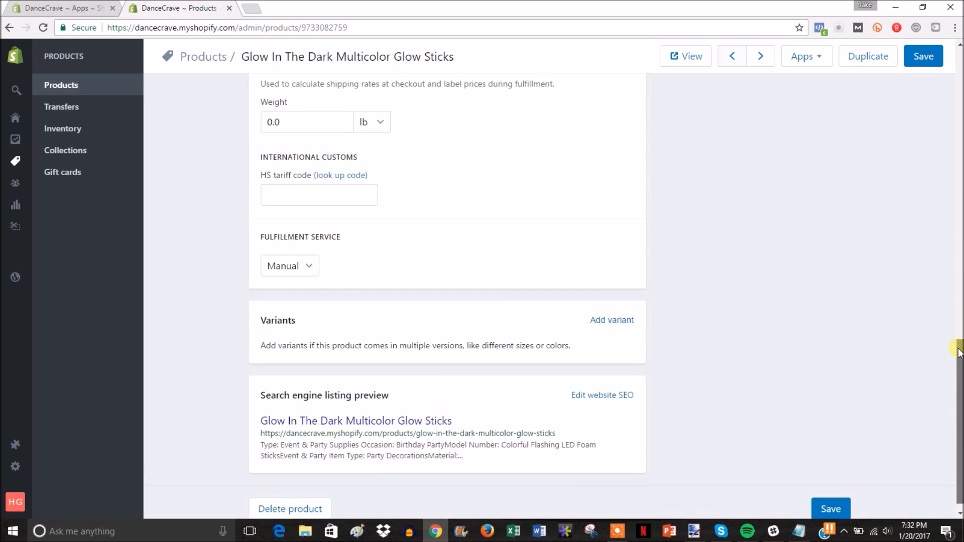
drag(959, 351, 960, 89)
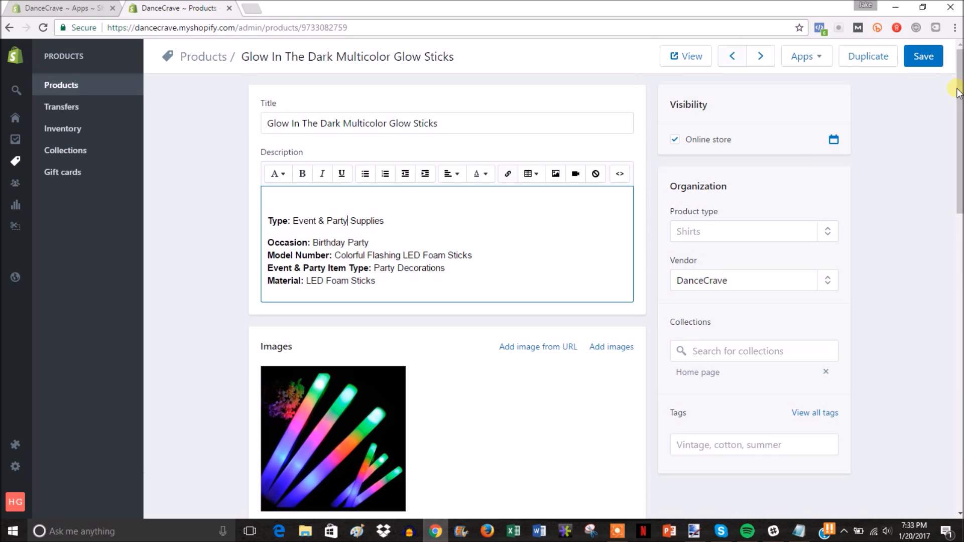
scroll(688, 228, down, 3)
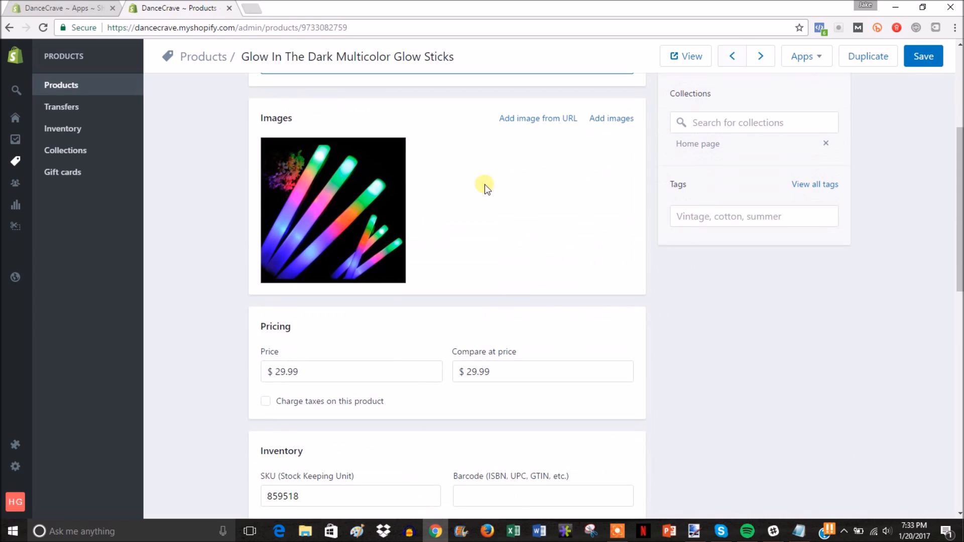
scroll(673, 312, down, 7)
scroll(673, 311, down, 5)
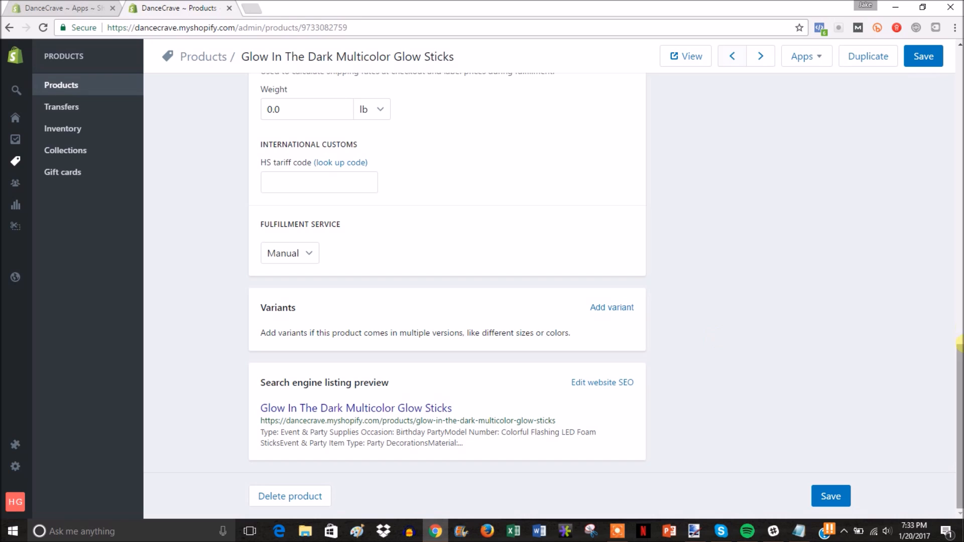
drag(959, 349, 959, 46)
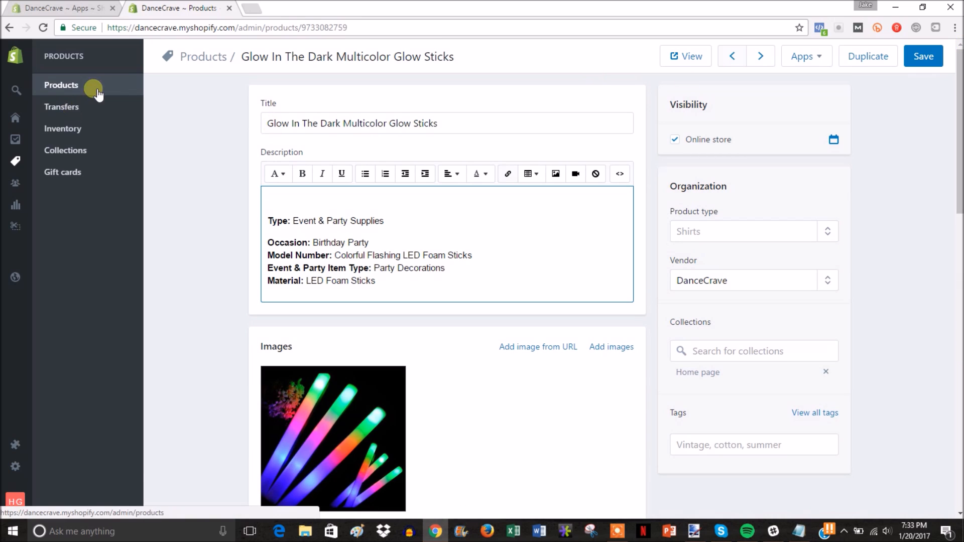
mouse_move(25, 64)
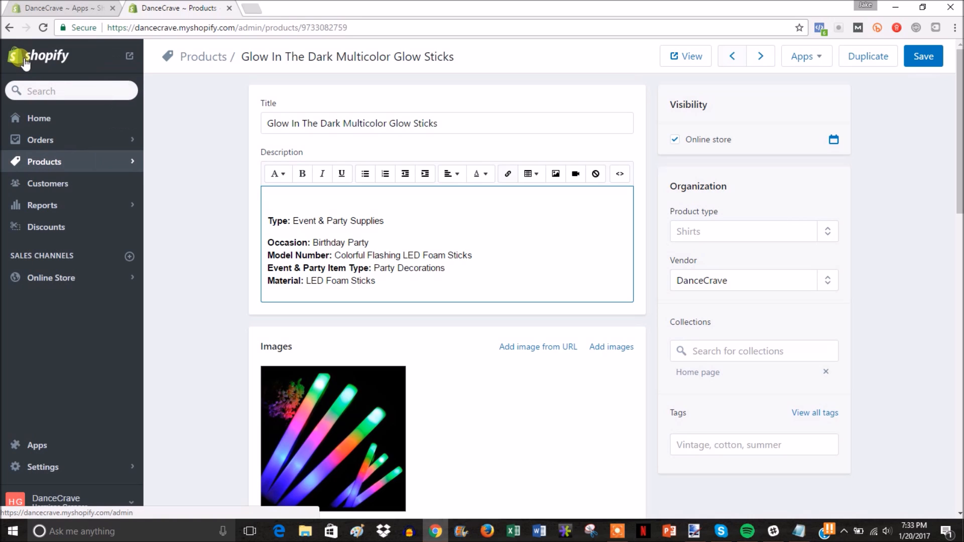
click(129, 56)
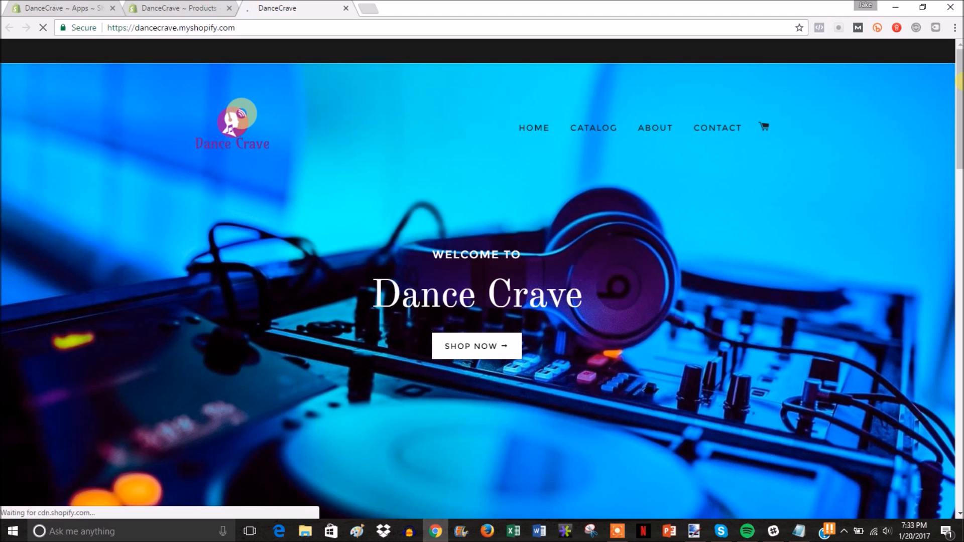
drag(959, 81, 959, 312)
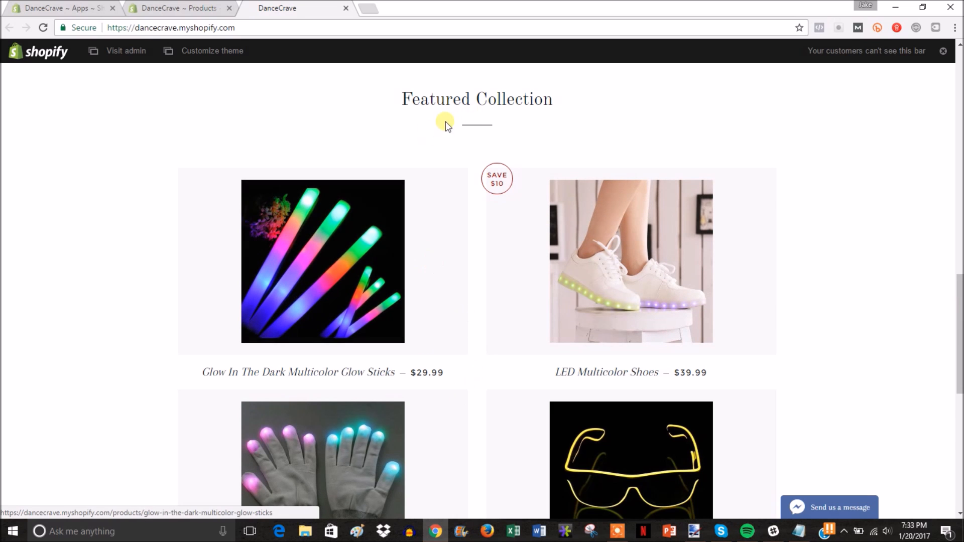
scroll(323, 241, down, 2)
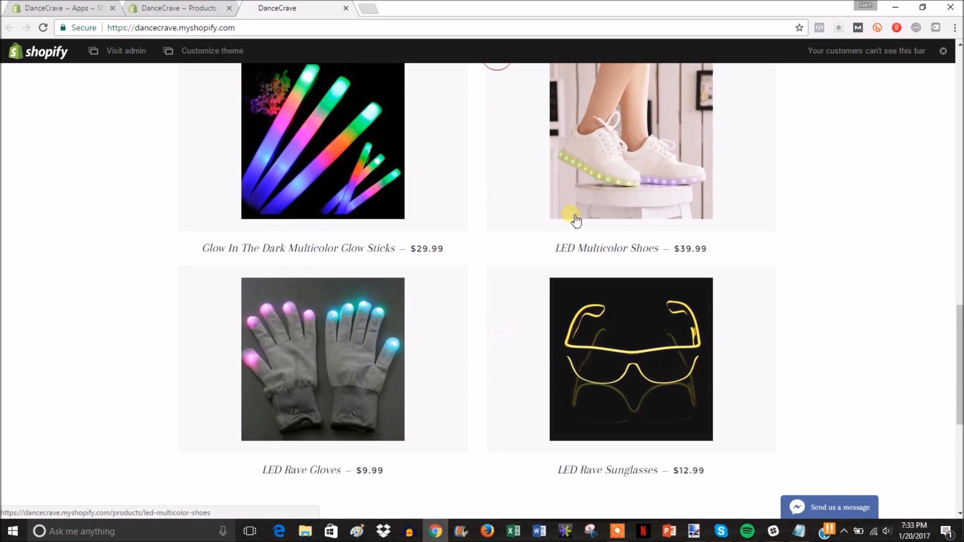
drag(958, 360, 958, 100)
scroll(582, 222, down, 8)
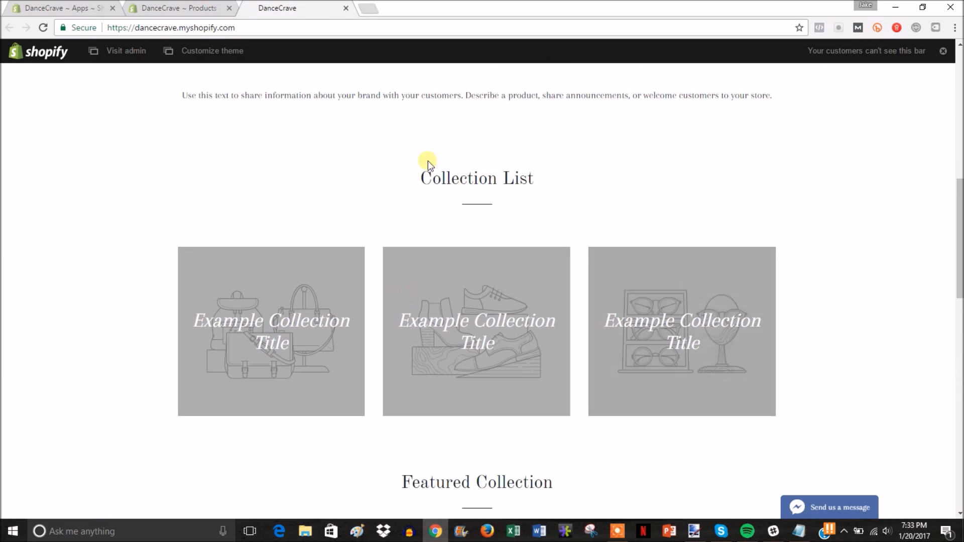
scroll(423, 157, up, 1)
Step: Close the storefront tab, go to Online Store and discard the unsaved product edits
click(346, 8)
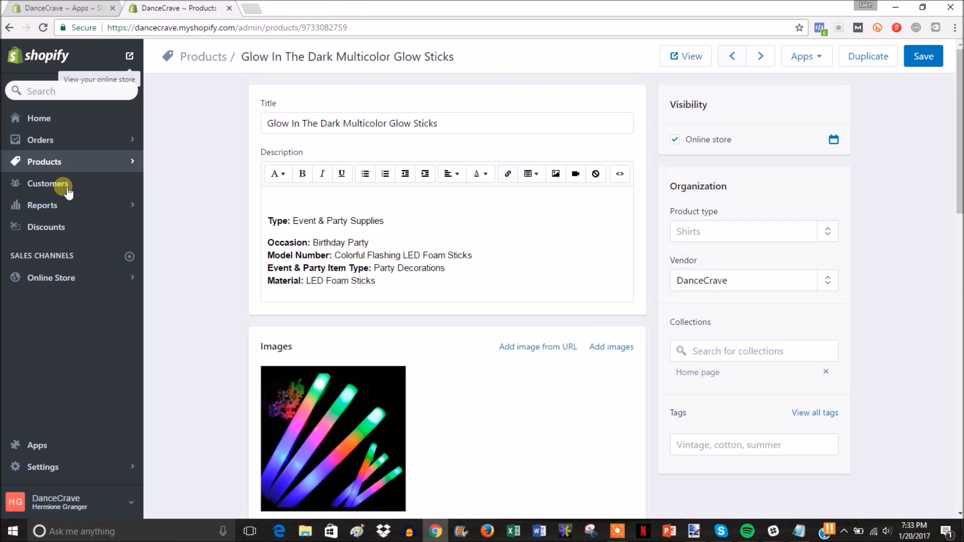
click(72, 273)
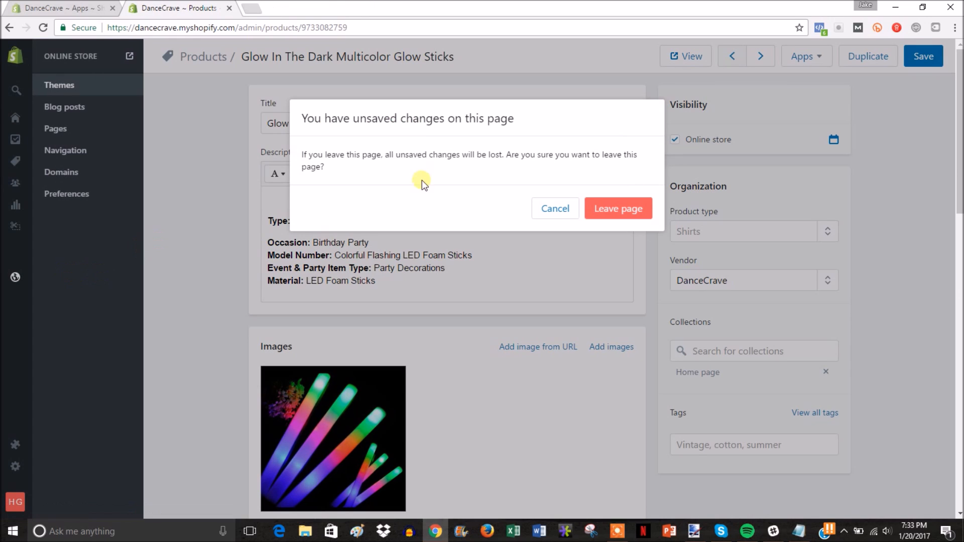
click(615, 210)
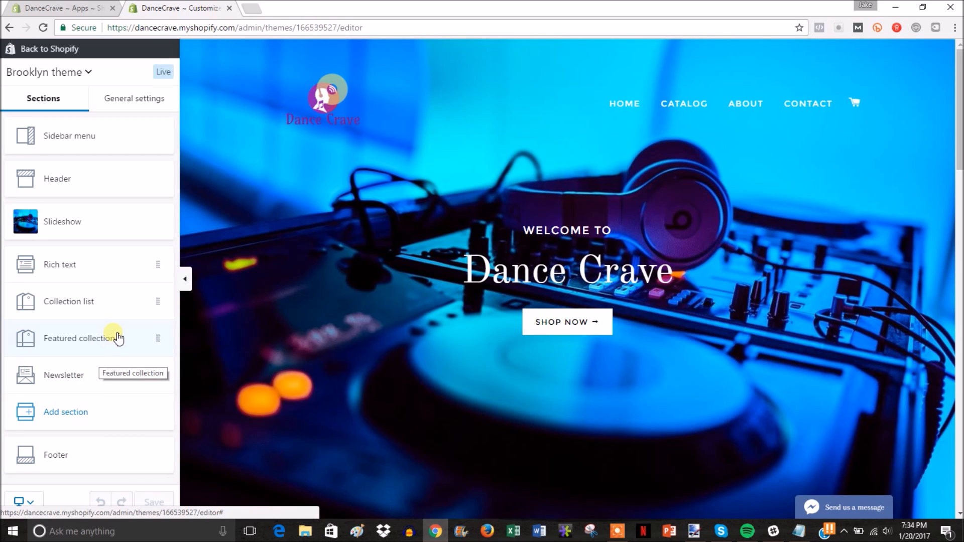
Step: Delete the Collection list and Rich text sections from the homepage
scroll(344, 327, down, 6)
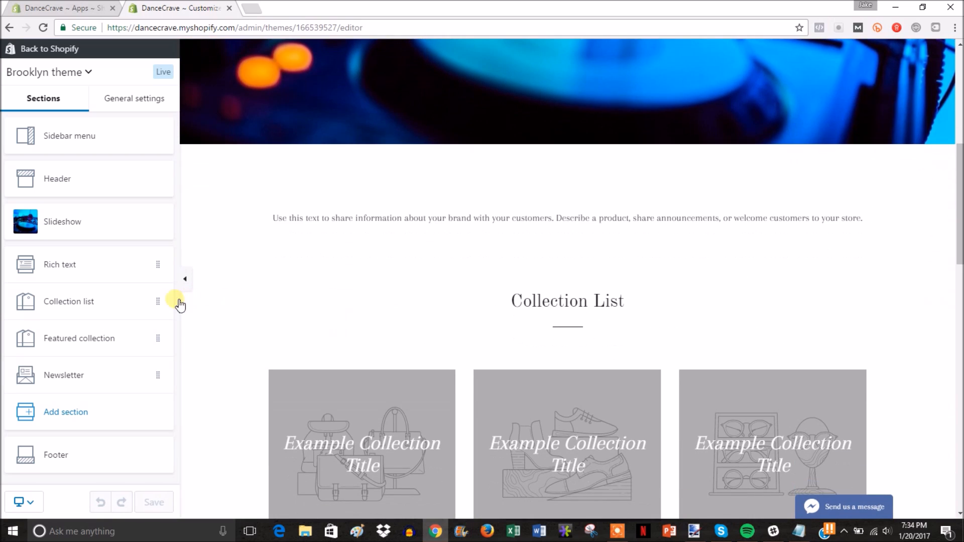
click(157, 301)
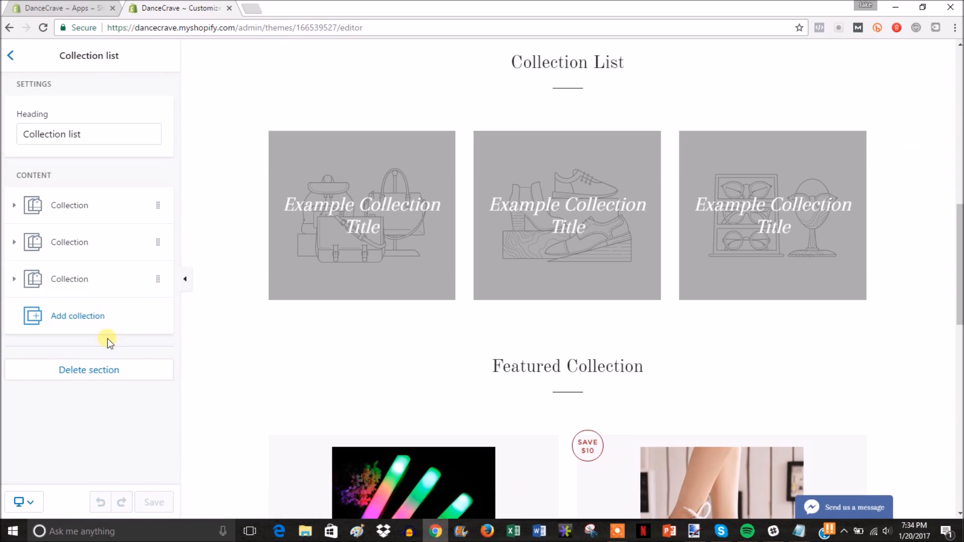
click(108, 370)
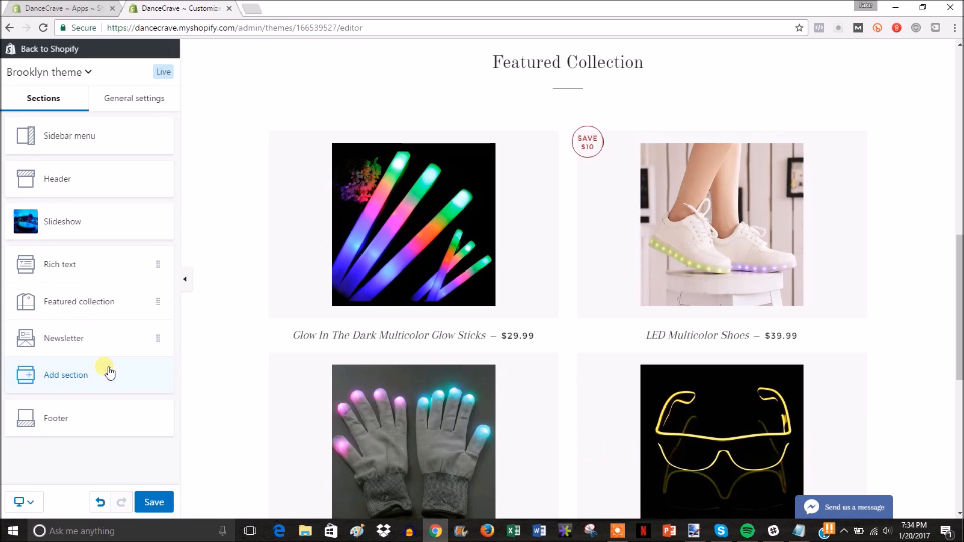
scroll(356, 274, up, 5)
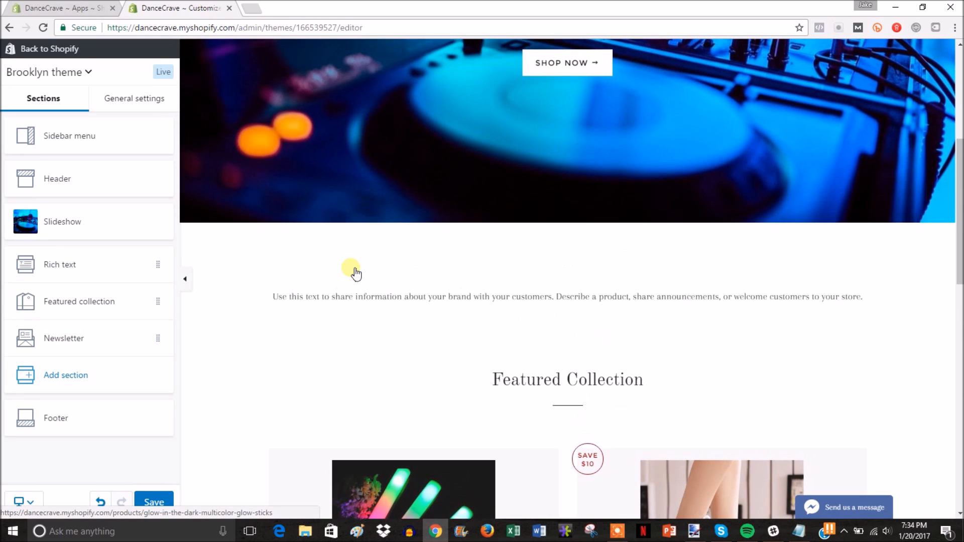
click(158, 267)
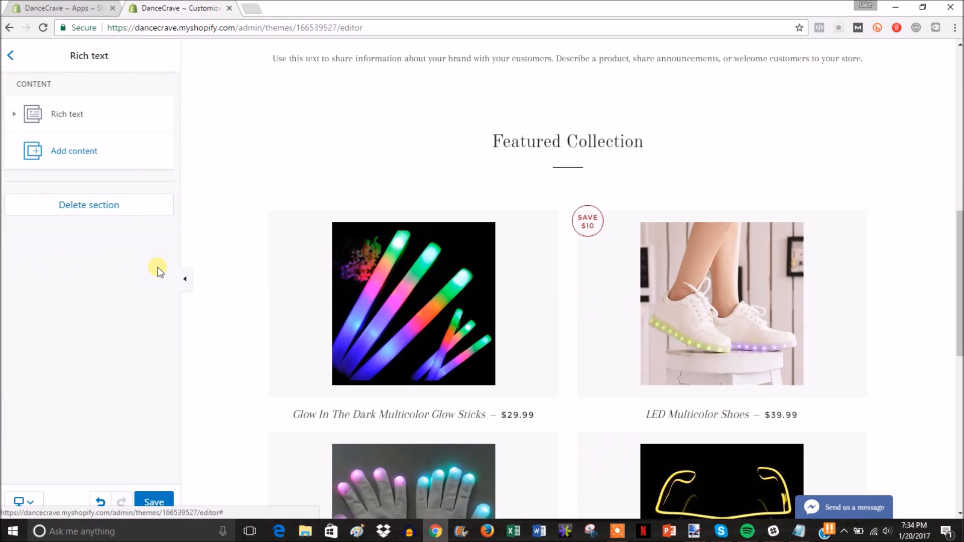
click(106, 206)
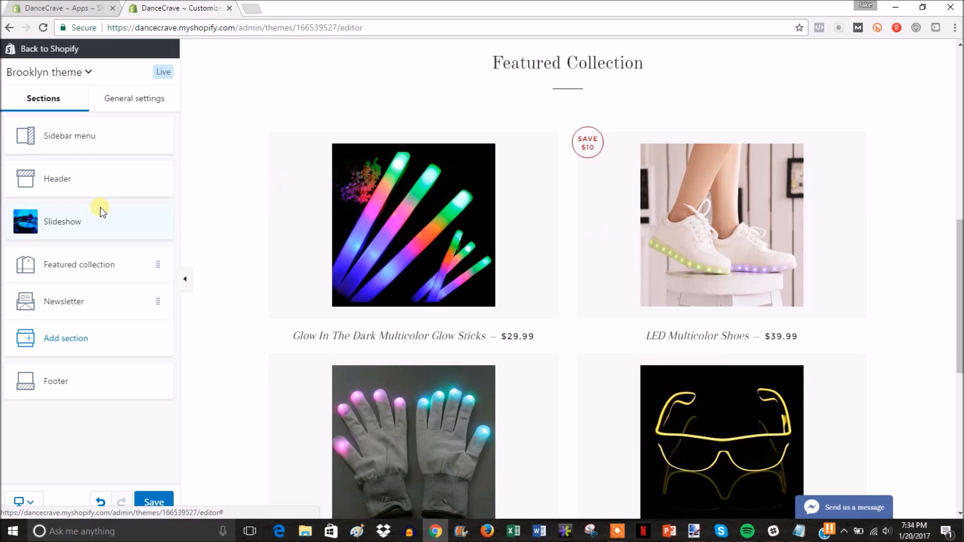
Step: Save the theme changes and return to the Themes page
scroll(406, 189, up, 4)
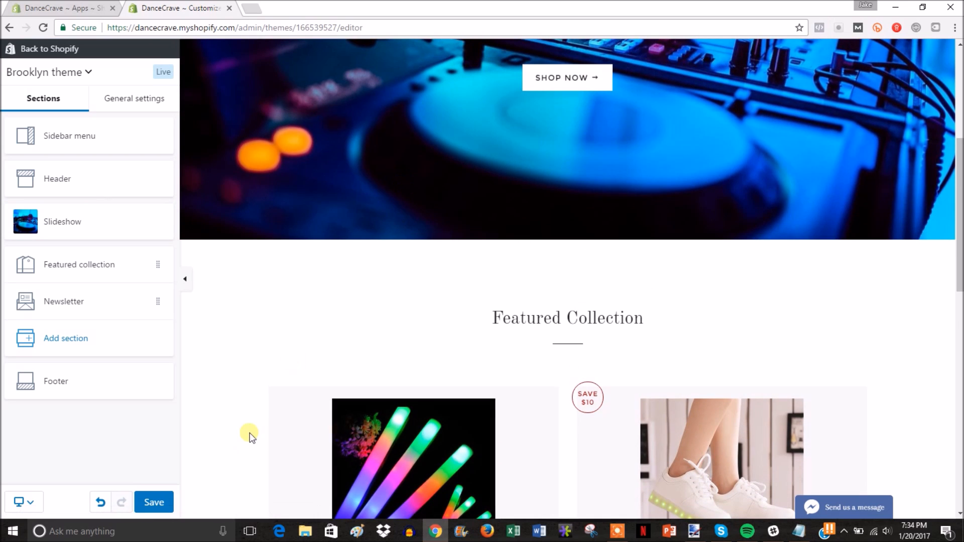
click(150, 503)
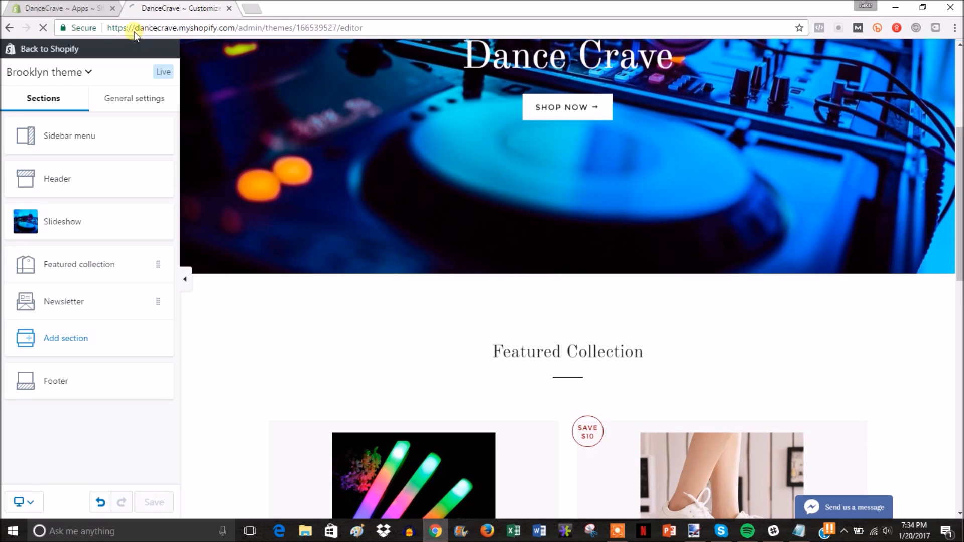
click(53, 49)
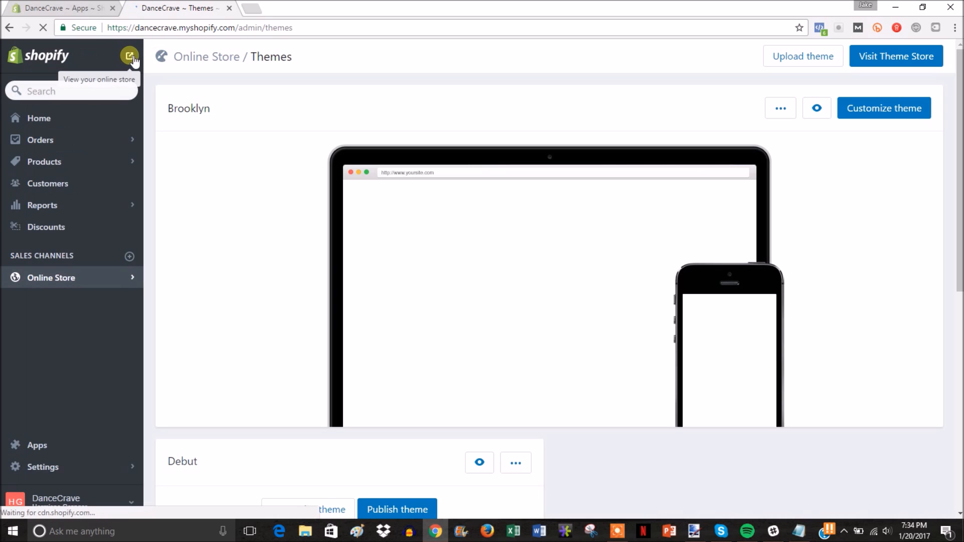
Step: Open the live online store in a new tab and browse the CATALOG page
click(130, 55)
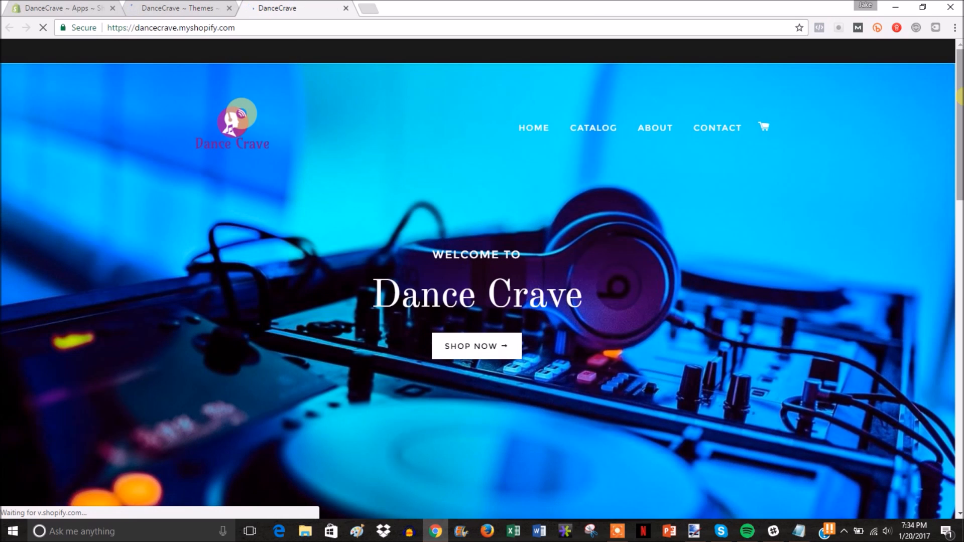
mouse_move(959, 98)
mouse_down()
mouse_move(959, 418)
mouse_move(958, 100)
mouse_up()
click(603, 90)
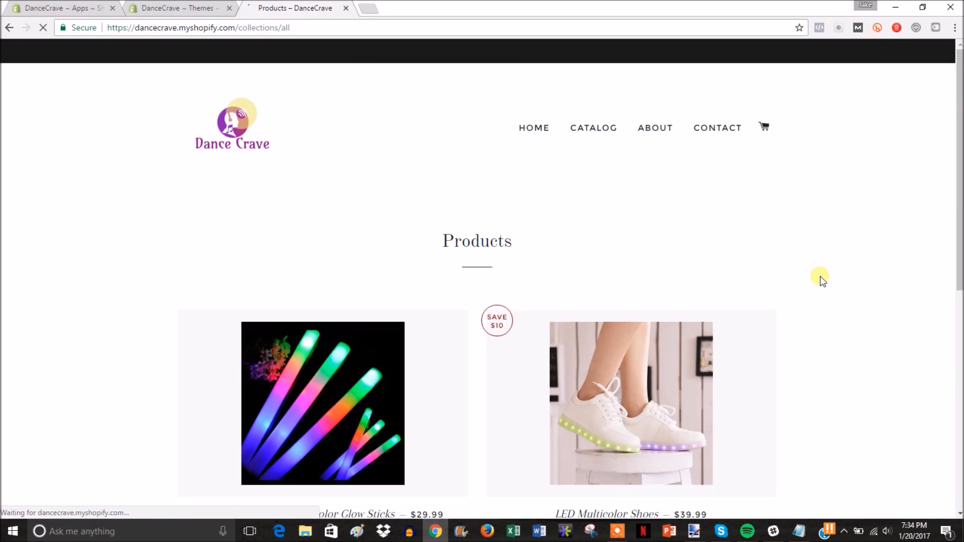
scroll(820, 280, down, 3)
scroll(820, 278, down, 3)
scroll(820, 278, up, 6)
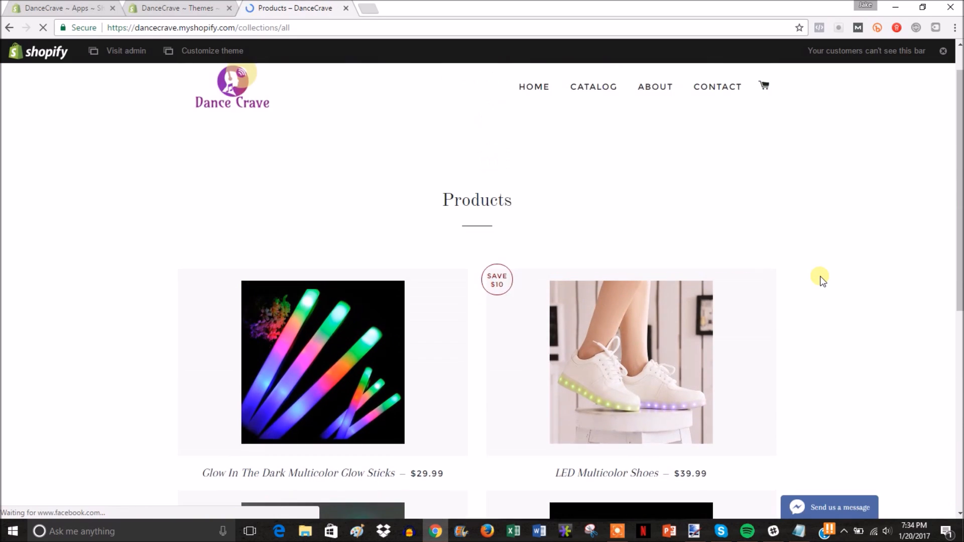
Step: View the Glow Sticks product page, then return to the HOME page to check the Featured Collection
click(323, 402)
drag(959, 110, 959, 129)
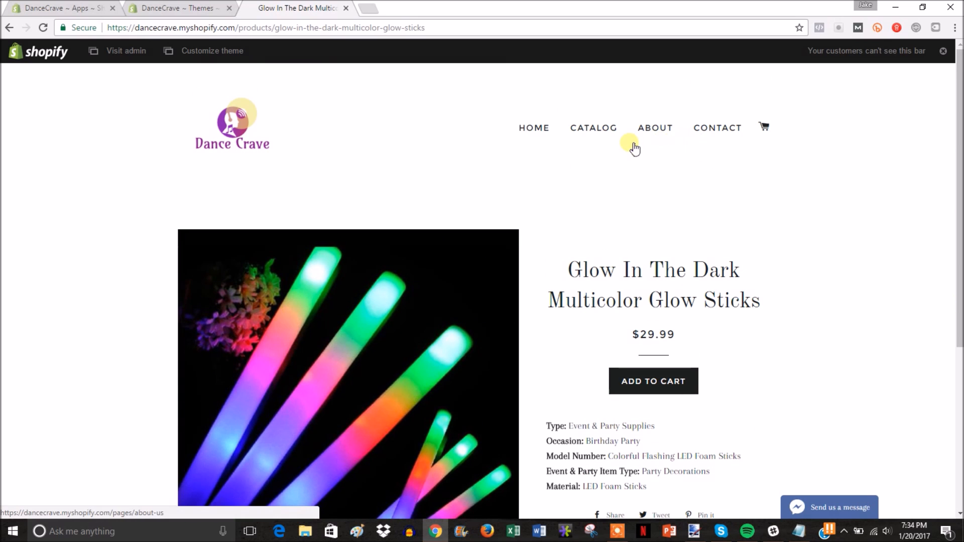
click(710, 134)
click(535, 129)
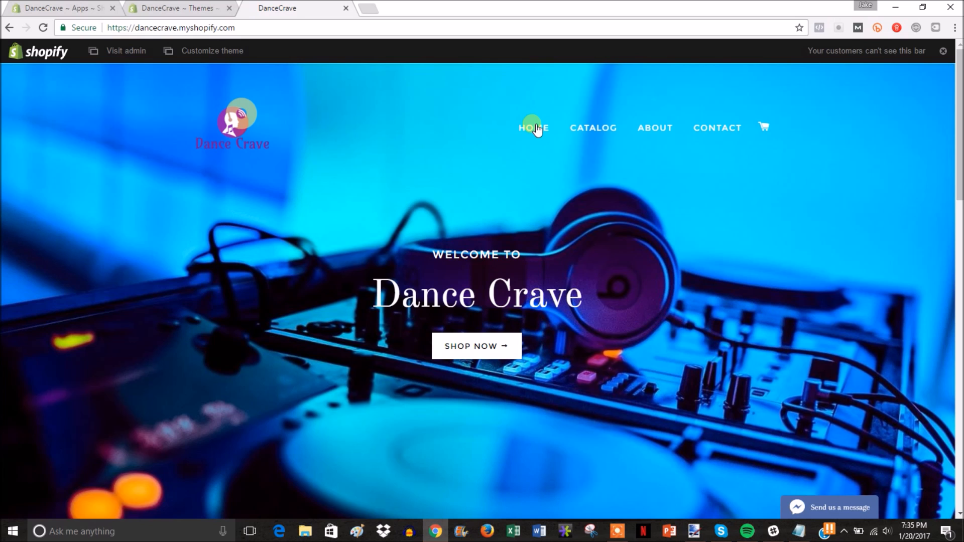
scroll(714, 252, down, 6)
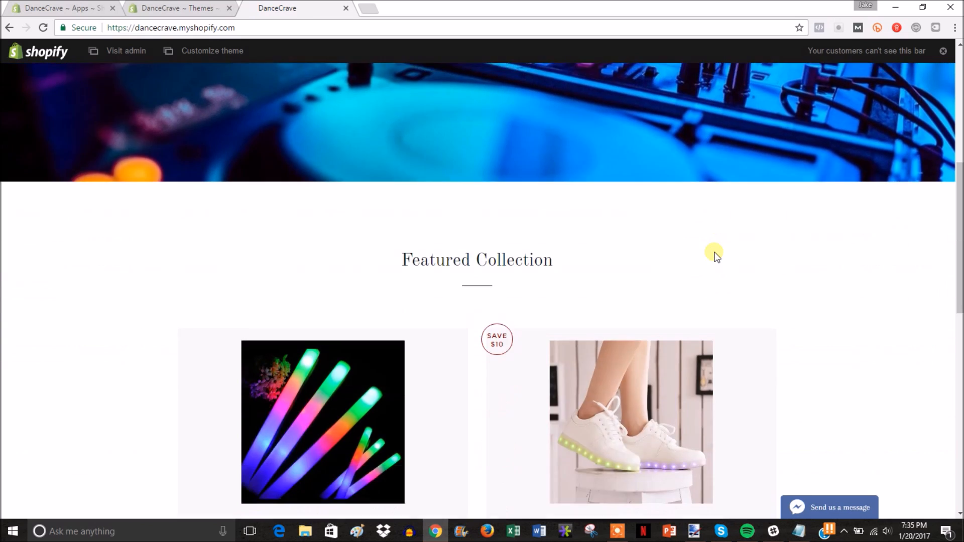
scroll(714, 255, up, 6)
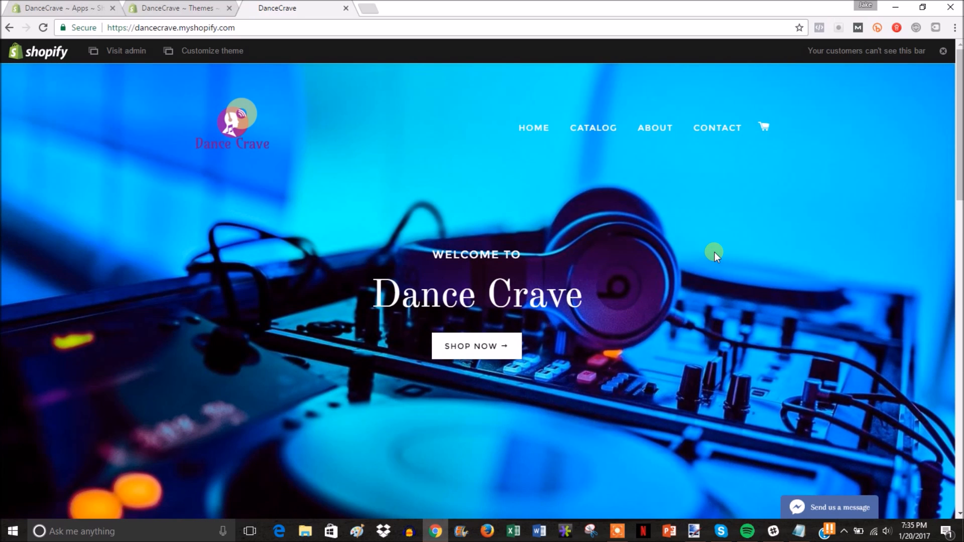